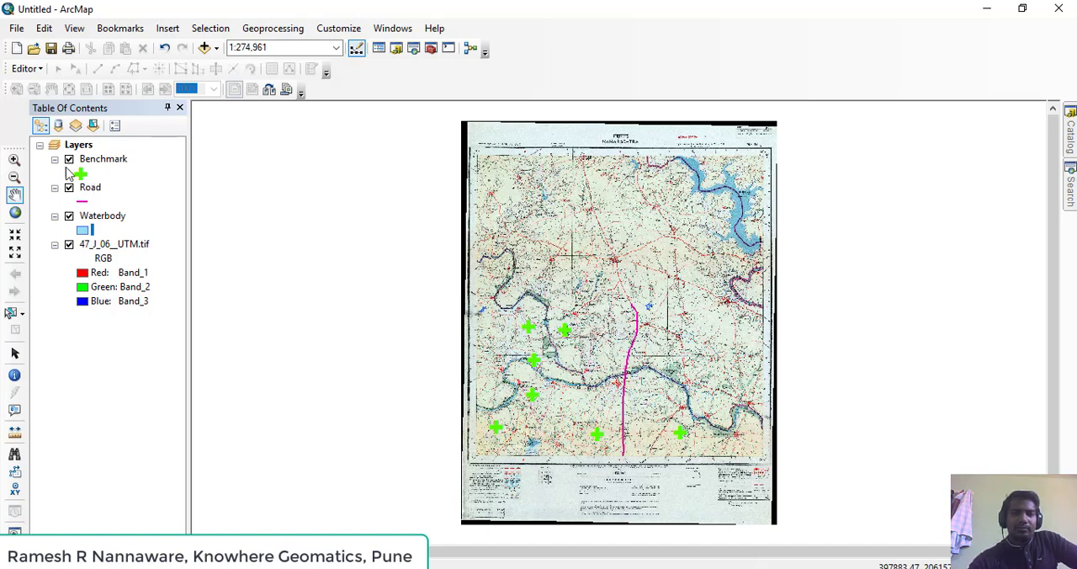
Examine the digitized benchmark points, road line and waterbody polygons against the 47_J_06__UTM.tif toposheet at several scales
{"action": "scroll", "coordinate": [613, 381], "scroll_direction": "down", "scroll_amount": 1}
{"action": "scroll", "coordinate": [612, 380], "scroll_direction": "down", "scroll_amount": 1}
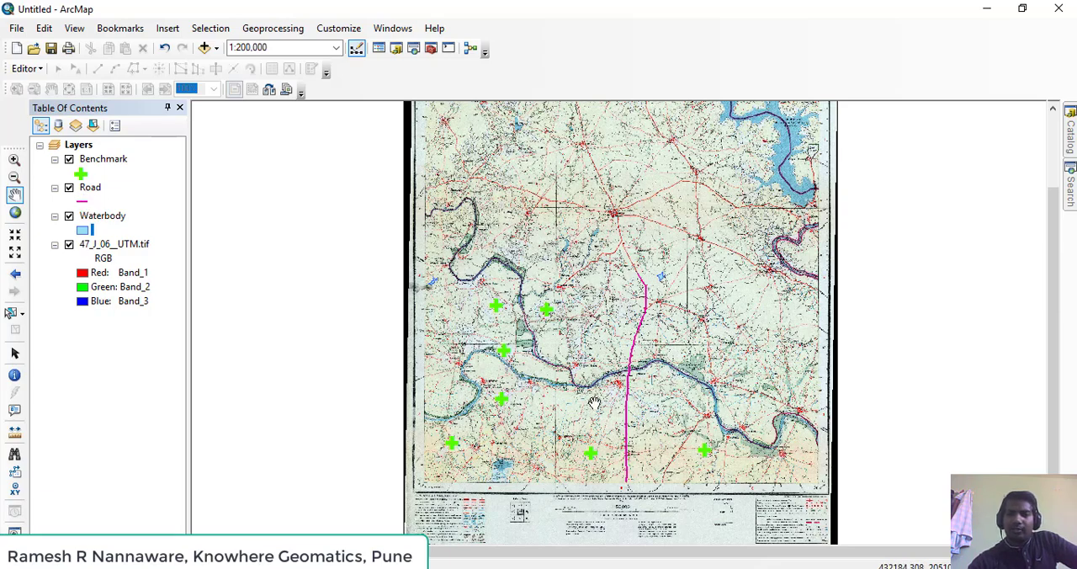
{"action": "scroll", "coordinate": [595, 404], "scroll_direction": "up", "scroll_amount": 4}
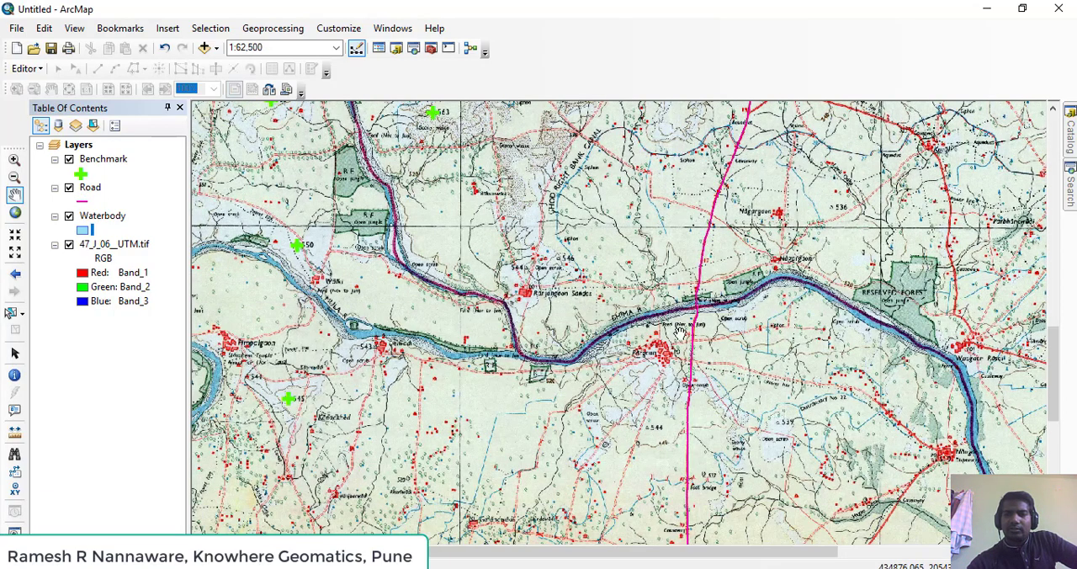
{"action": "left_click_drag", "start_coordinate": [669, 334], "coordinate": [576, 213]}
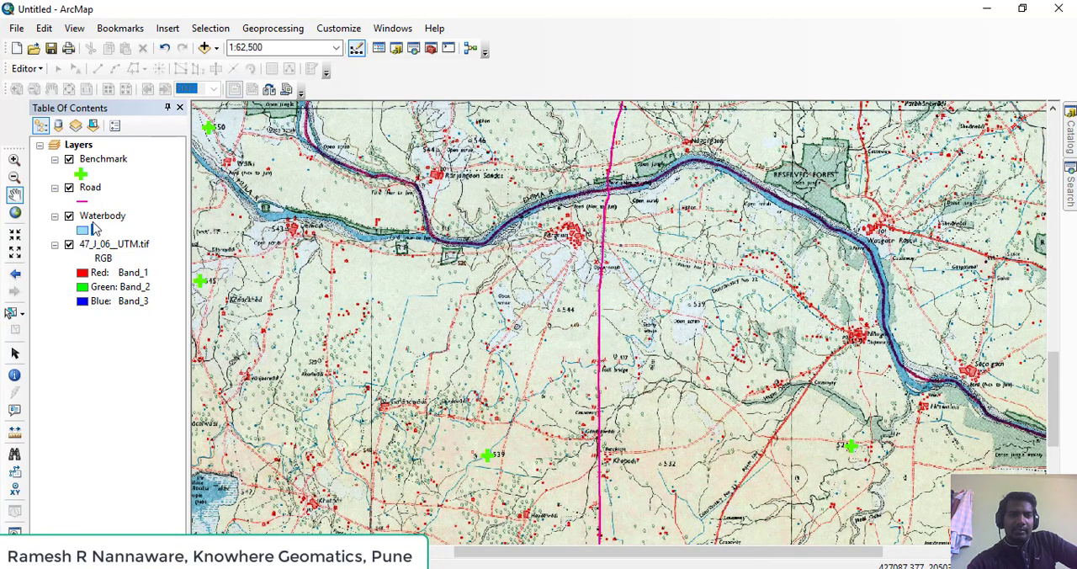
{"action": "scroll", "coordinate": [256, 303], "scroll_direction": "down", "scroll_amount": 4}
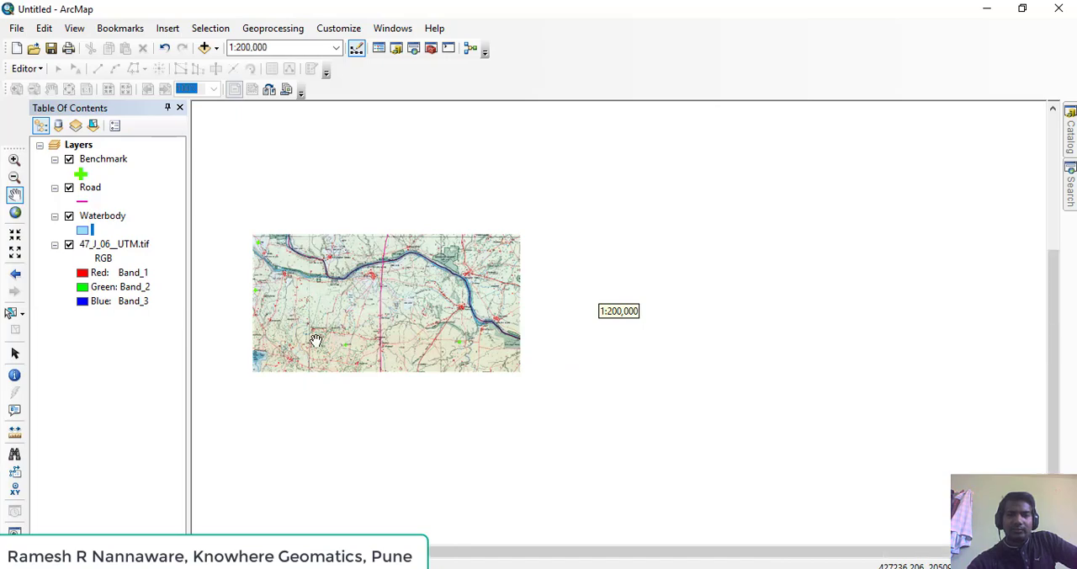
{"action": "left_click_drag", "start_coordinate": [303, 347], "coordinate": [566, 333]}
{"action": "left_click_drag", "start_coordinate": [450, 302], "coordinate": [457, 352]}
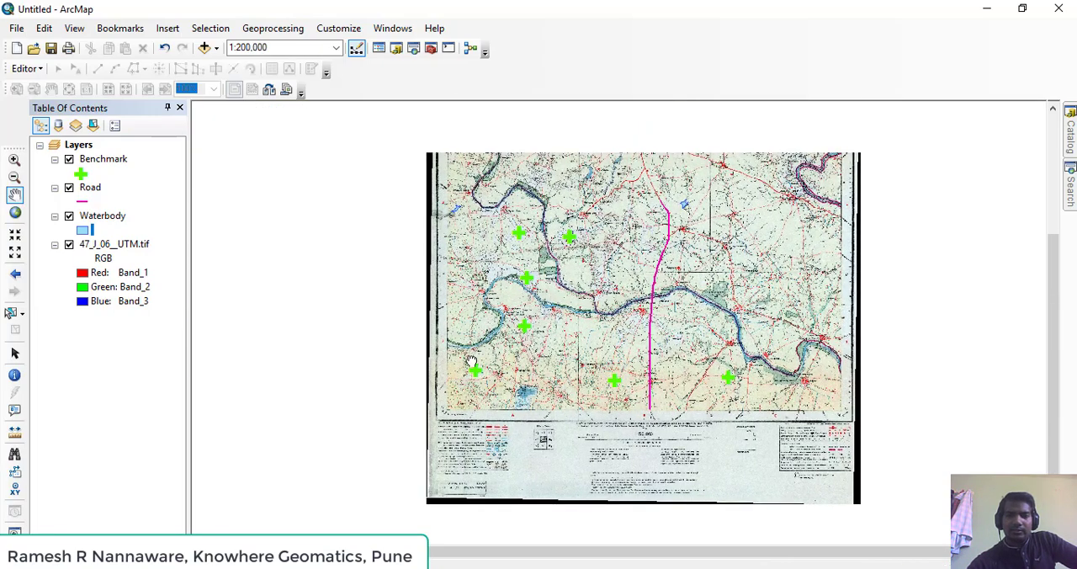
{"action": "left_click_drag", "start_coordinate": [510, 306], "coordinate": [526, 391]}
{"action": "scroll", "coordinate": [602, 311], "scroll_direction": "up", "scroll_amount": 5}
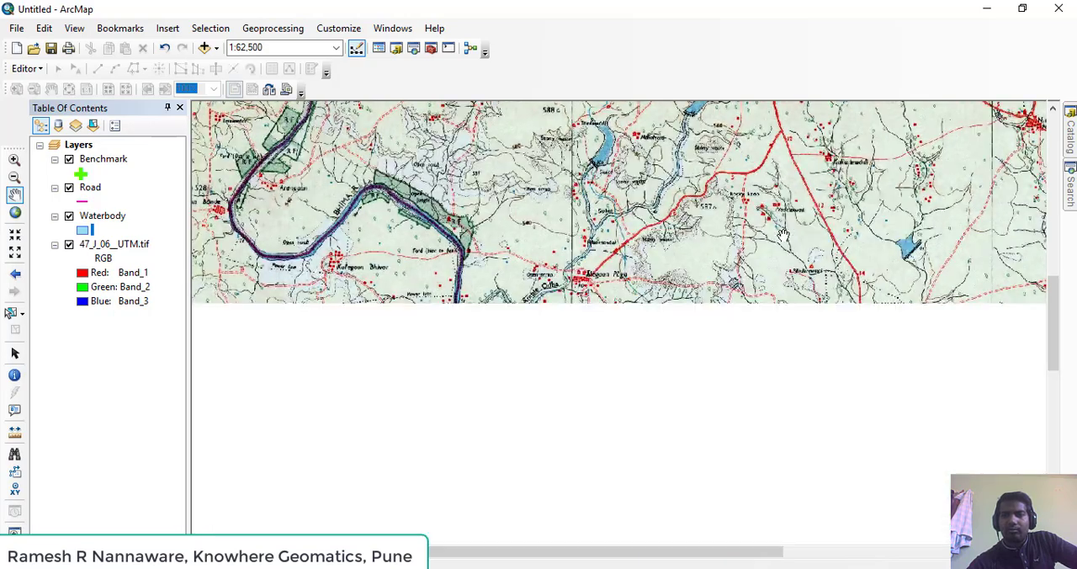
{"action": "left_click_drag", "start_coordinate": [904, 259], "coordinate": [753, 342]}
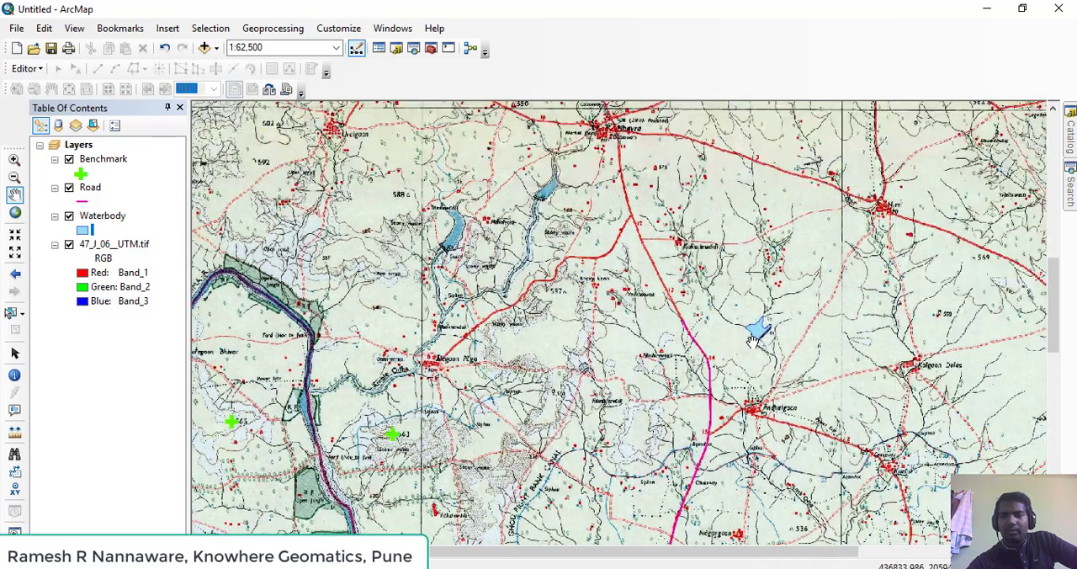
{"action": "scroll", "coordinate": [775, 351], "scroll_direction": "up", "scroll_amount": 3}
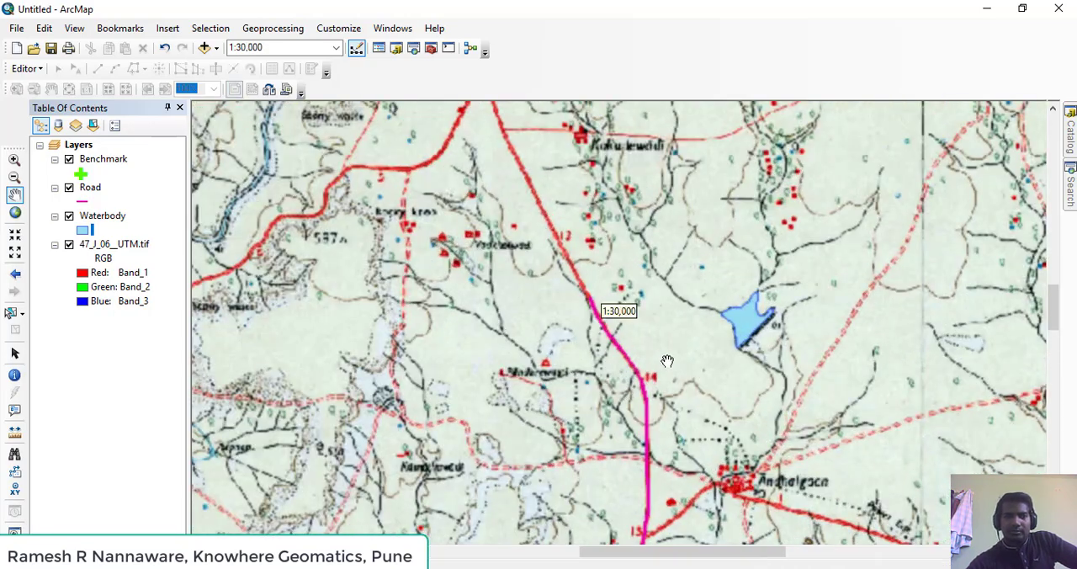
{"action": "scroll", "coordinate": [641, 341], "scroll_direction": "down", "scroll_amount": 4}
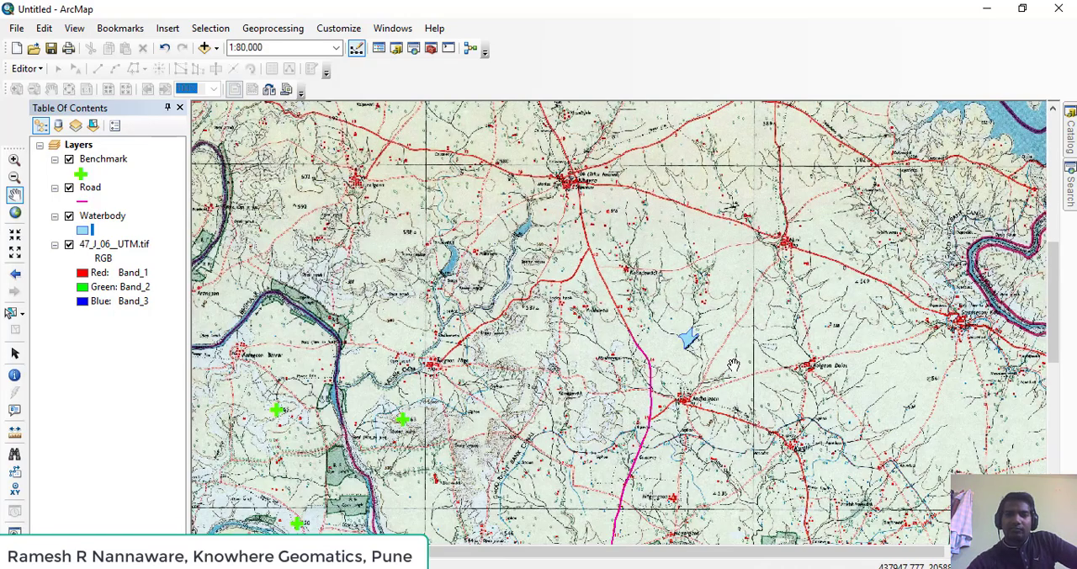
{"action": "scroll", "coordinate": [684, 371], "scroll_direction": "down", "scroll_amount": 3}
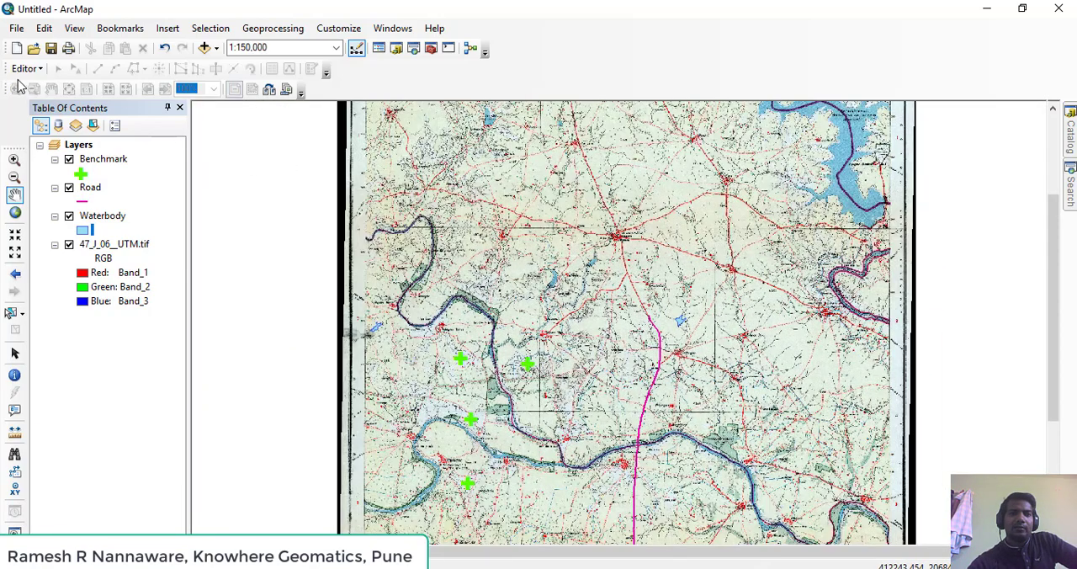
Float the Editor toolbar over the map and dock it back with the other toolbars
{"action": "left_click_drag", "start_coordinate": [8, 71], "coordinate": [316, 161]}
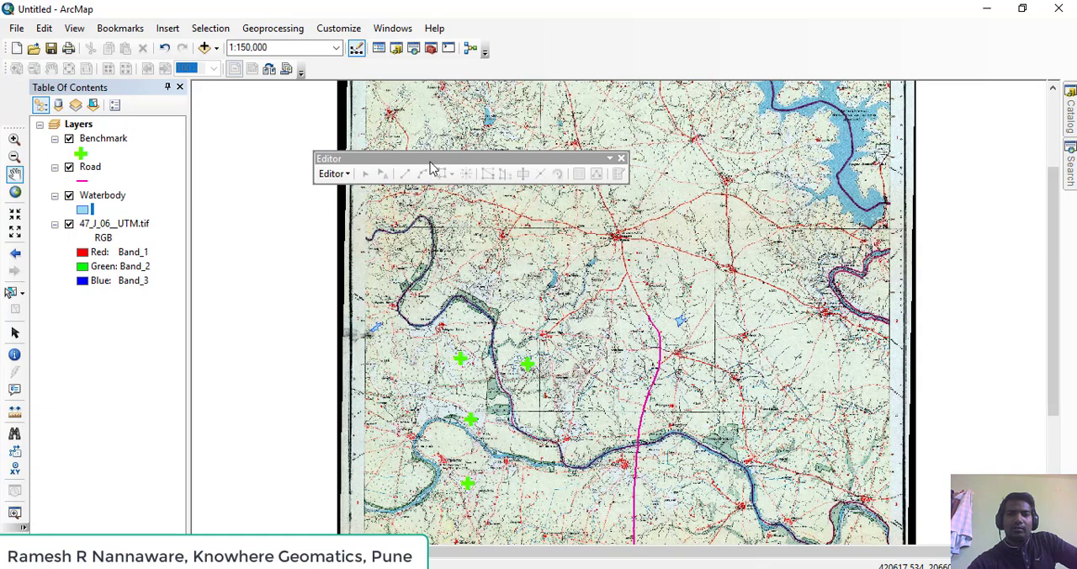
{"action": "left_click_drag", "start_coordinate": [432, 159], "coordinate": [13, 70]}
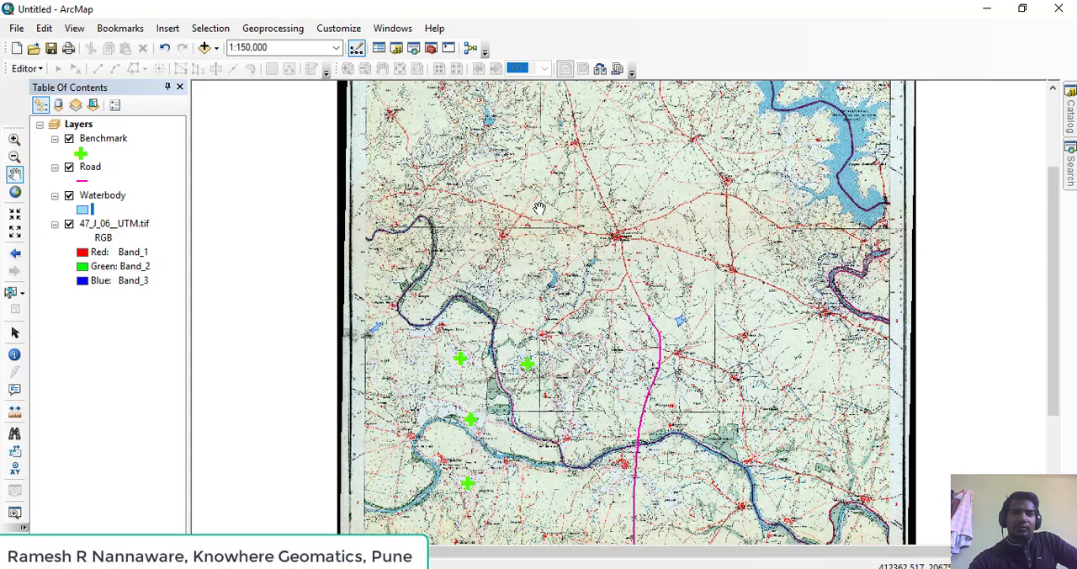
Start an edit session for the map layers
{"action": "scroll", "coordinate": [539, 209], "scroll_direction": "down", "scroll_amount": 3}
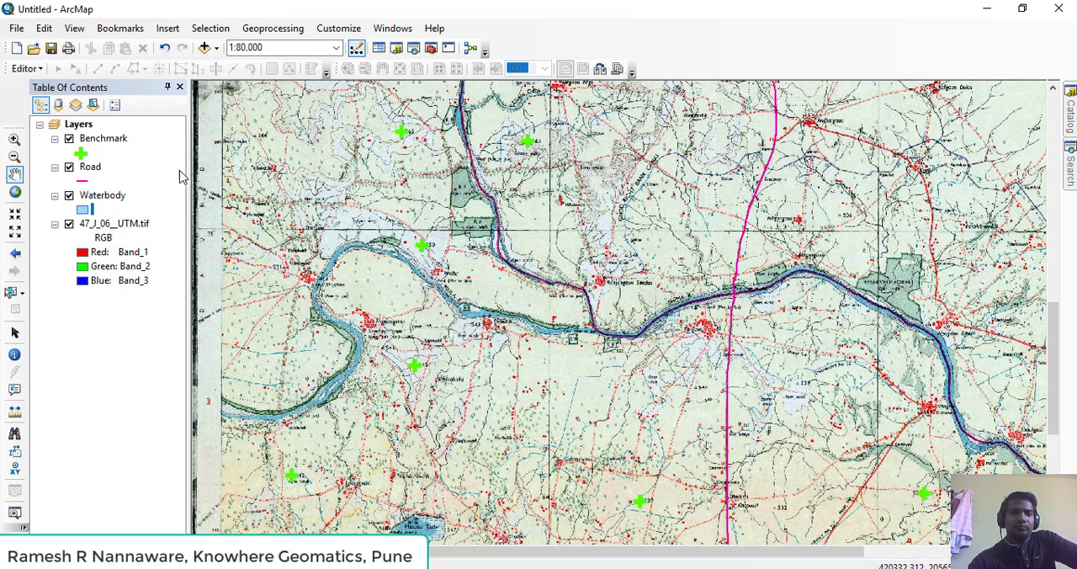
{"action": "left_click", "coordinate": [30, 69]}
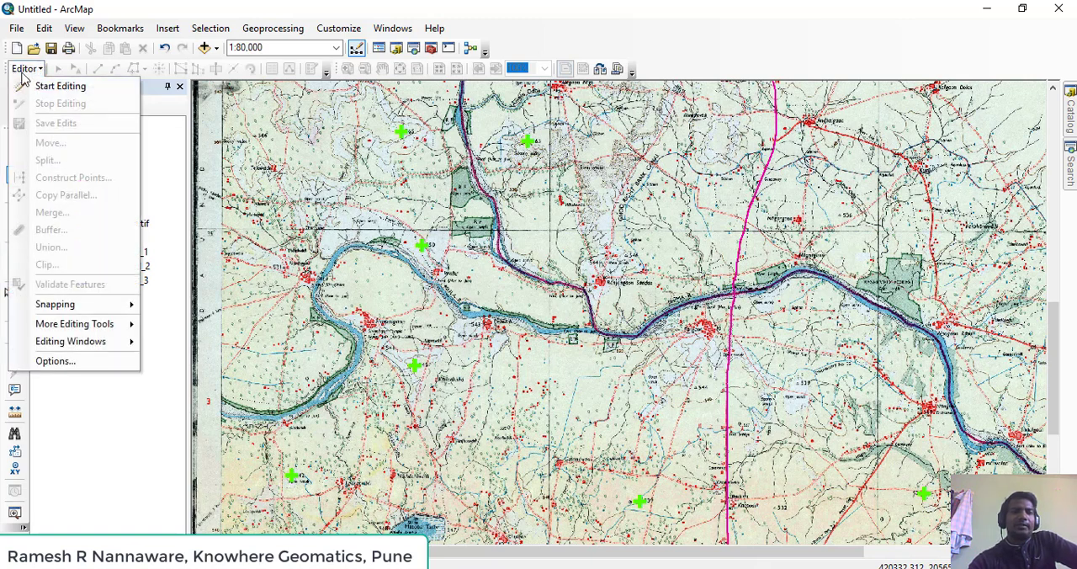
{"action": "left_click", "coordinate": [39, 87]}
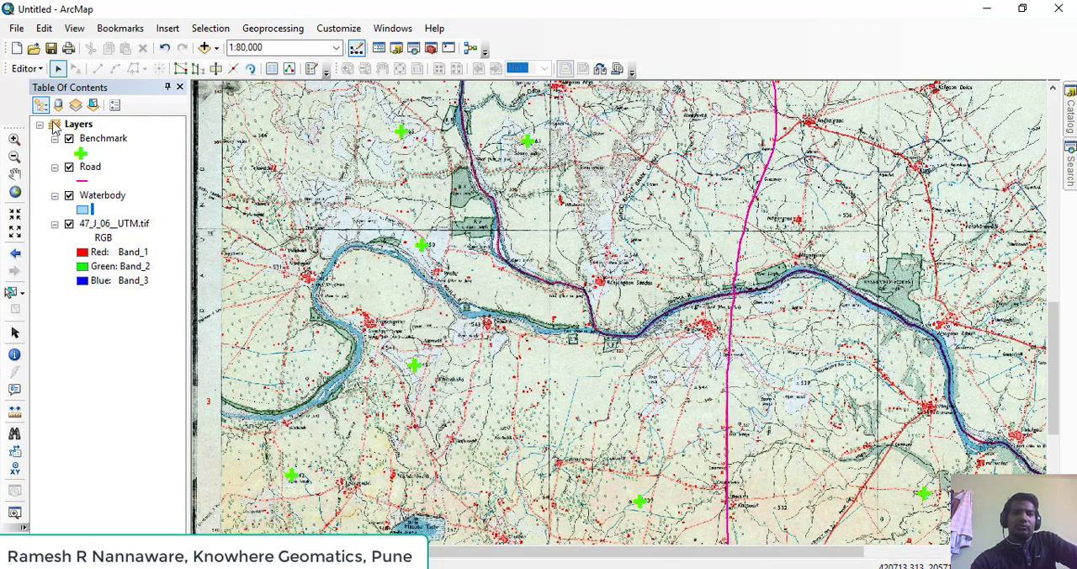
Hide the 47_J_06__UTM.tif raster, Benchmark and Waterbody layers, leaving only the Road layer displayed
{"action": "left_click_drag", "start_coordinate": [577, 257], "coordinate": [397, 243]}
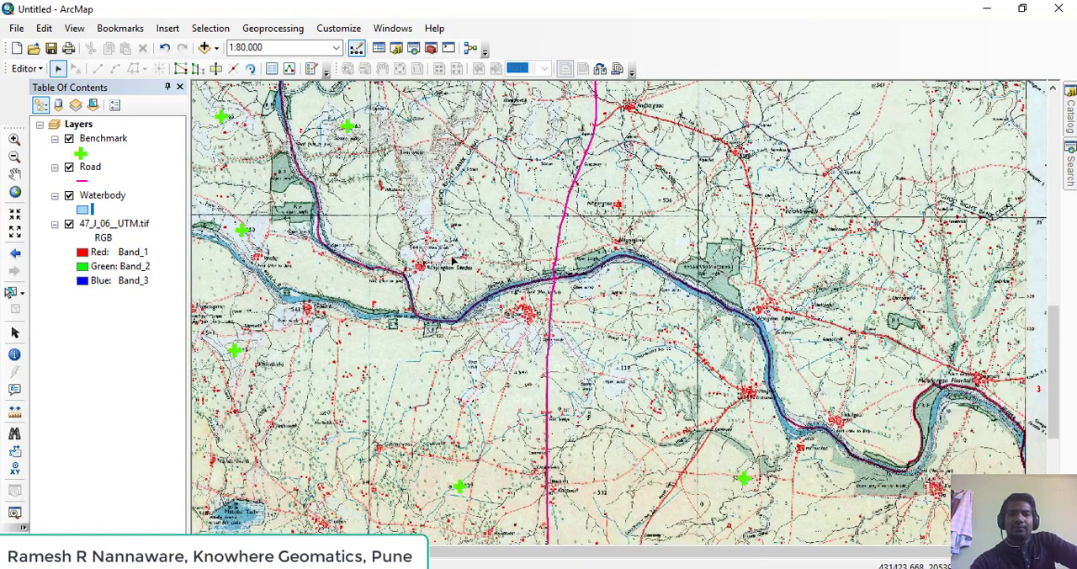
{"action": "scroll", "coordinate": [597, 261], "scroll_direction": "up", "scroll_amount": 2}
{"action": "scroll", "coordinate": [595, 261], "scroll_direction": "up", "scroll_amount": 1}
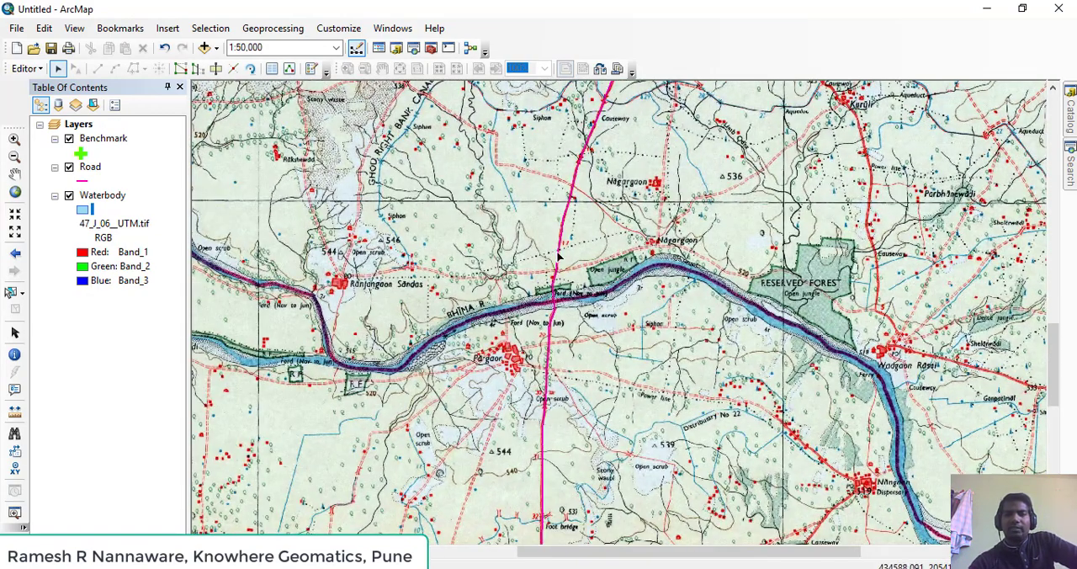
{"action": "scroll", "coordinate": [464, 308], "scroll_direction": "up", "scroll_amount": 2}
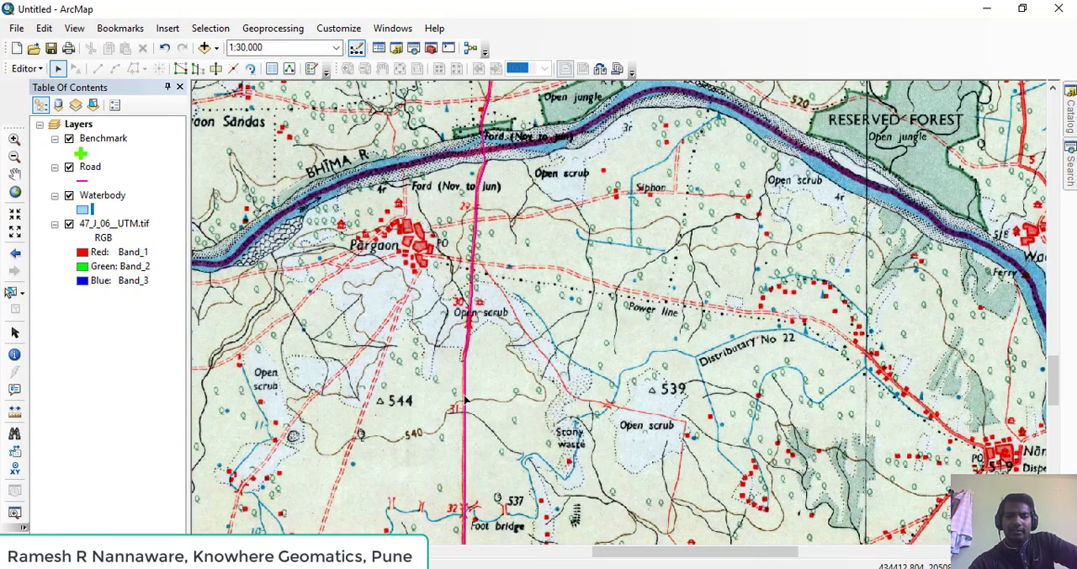
{"action": "scroll", "coordinate": [466, 402], "scroll_direction": "up", "scroll_amount": 2}
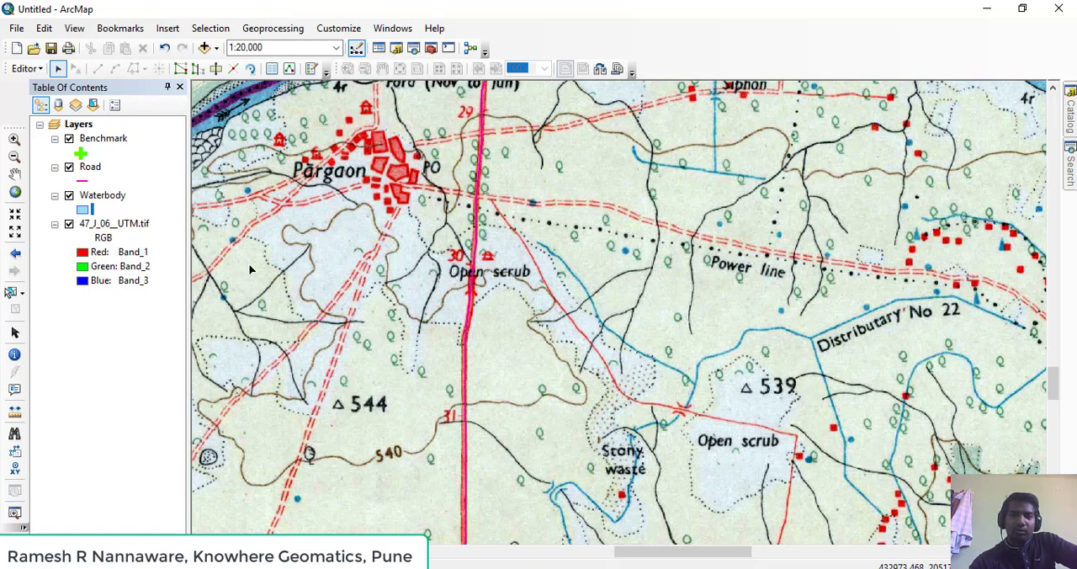
{"action": "left_click", "coordinate": [69, 225]}
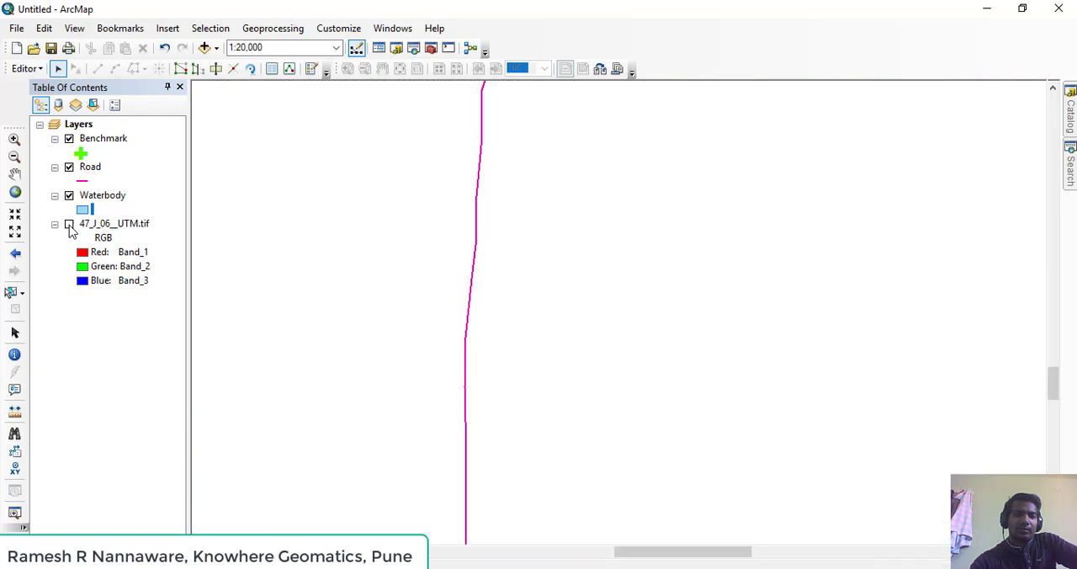
{"action": "left_click_drag", "start_coordinate": [431, 218], "coordinate": [433, 371]}
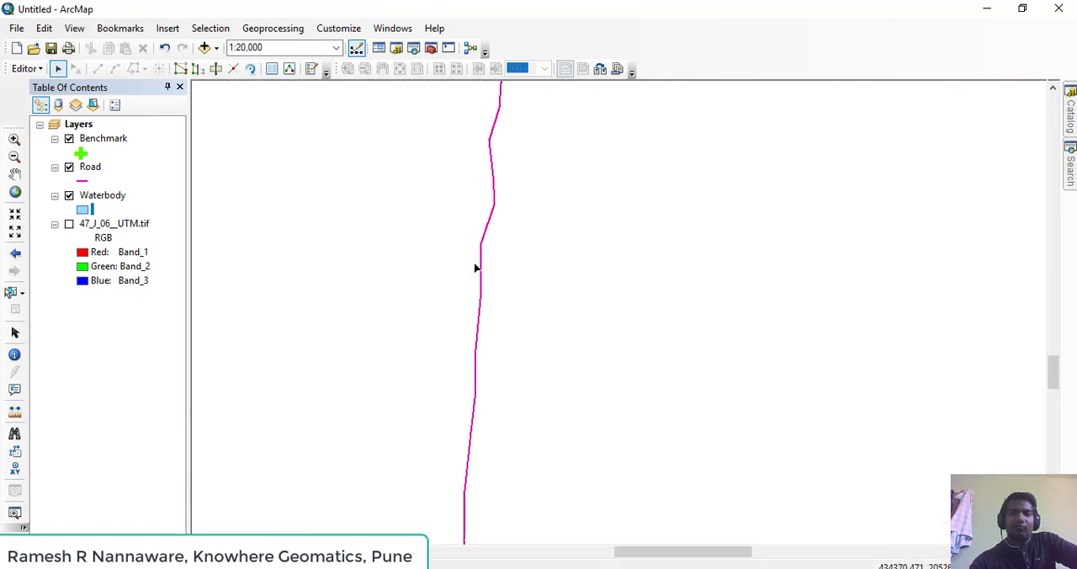
{"action": "left_click_drag", "start_coordinate": [494, 210], "coordinate": [486, 448]}
{"action": "left_click_drag", "start_coordinate": [520, 307], "coordinate": [467, 420]}
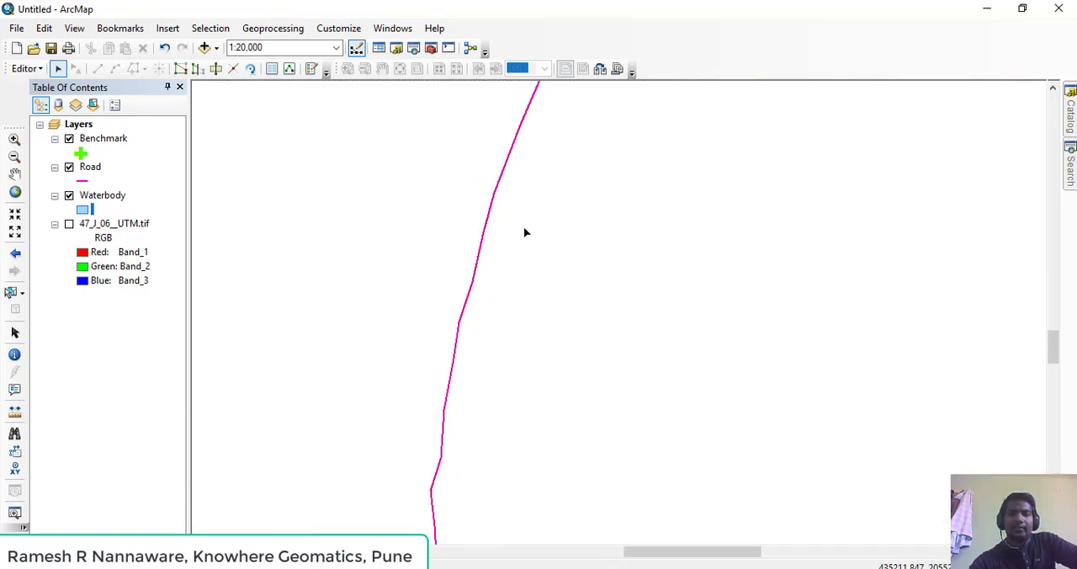
{"action": "left_click", "coordinate": [69, 139]}
{"action": "left_click", "coordinate": [69, 195]}
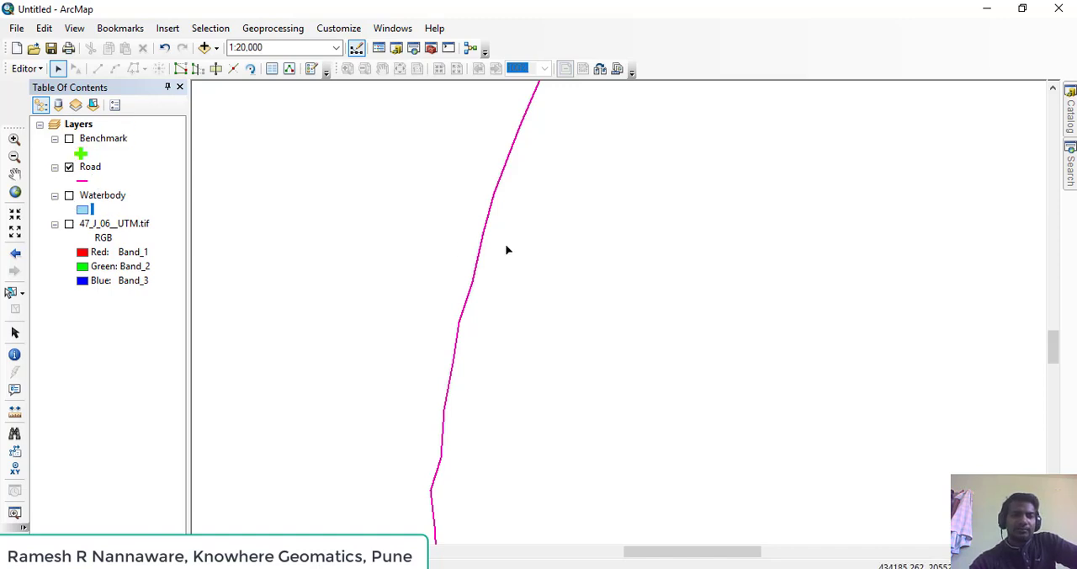
Display the editable vertices of the road line near its northern end with the Edit tool
{"action": "left_click_drag", "start_coordinate": [505, 247], "coordinate": [338, 428]}
{"action": "scroll", "coordinate": [373, 286], "scroll_direction": "down", "scroll_amount": 1}
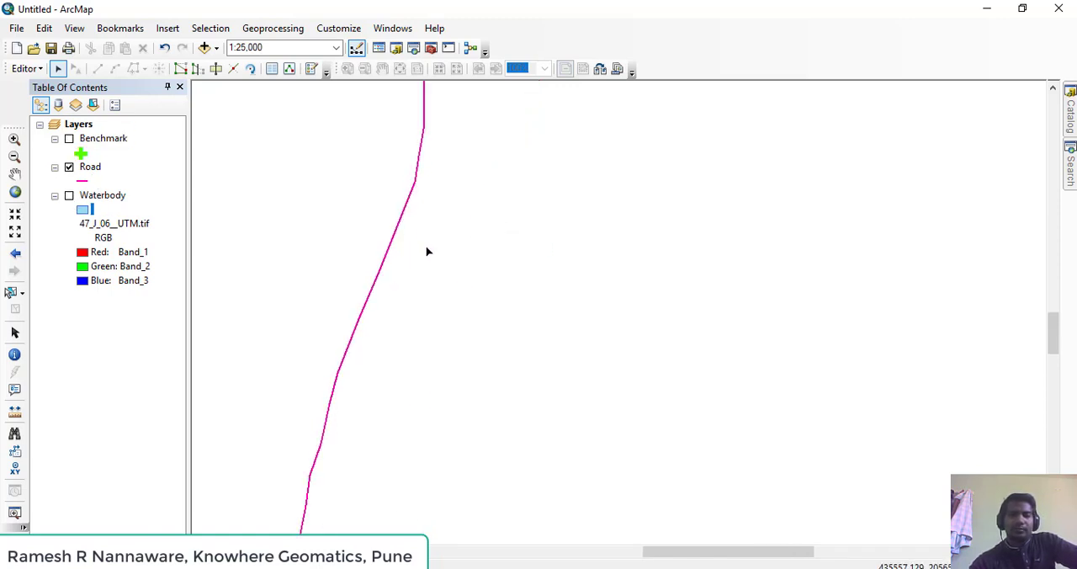
{"action": "left_click_drag", "start_coordinate": [427, 250], "coordinate": [482, 370]}
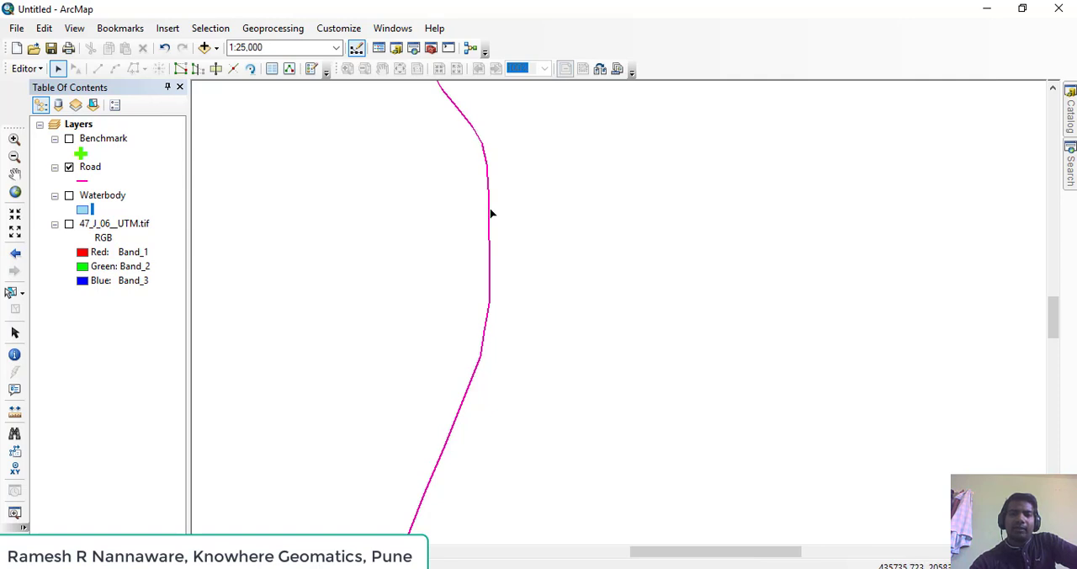
{"action": "left_click_drag", "start_coordinate": [494, 167], "coordinate": [494, 406]}
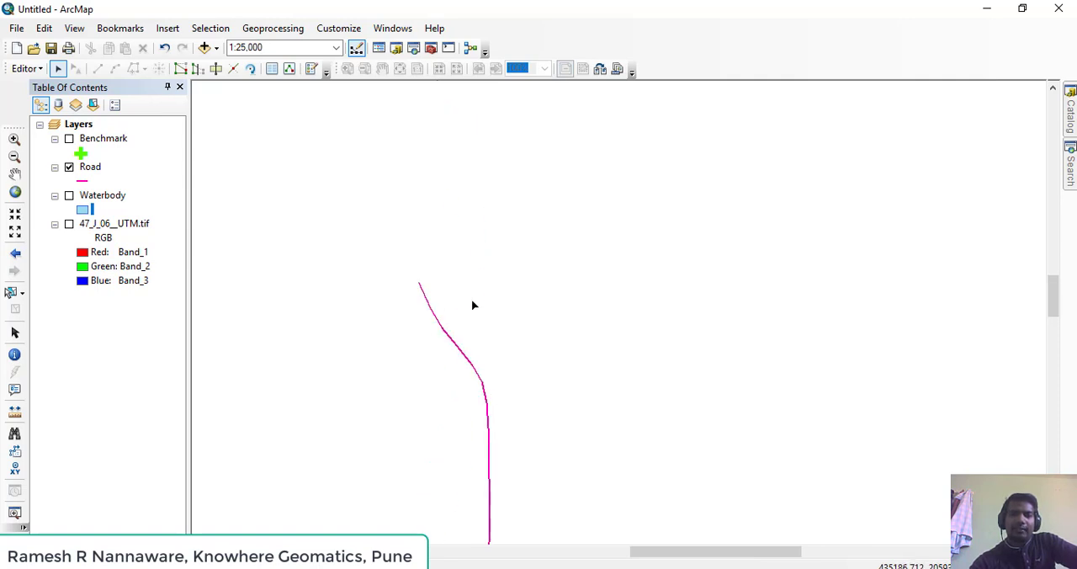
{"action": "scroll", "coordinate": [445, 337], "scroll_direction": "up", "scroll_amount": 1}
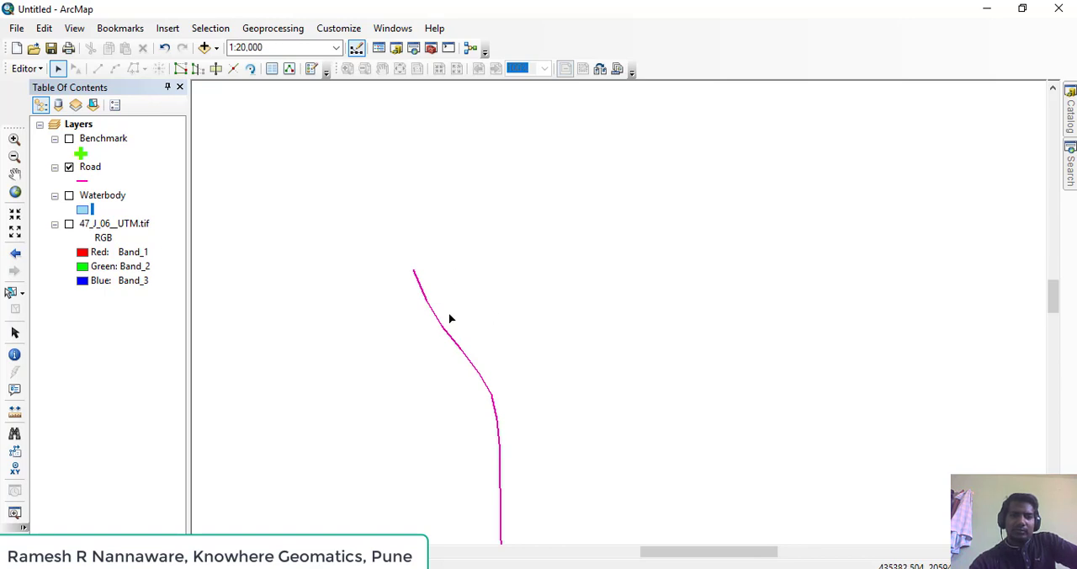
{"action": "left_click", "coordinate": [64, 72]}
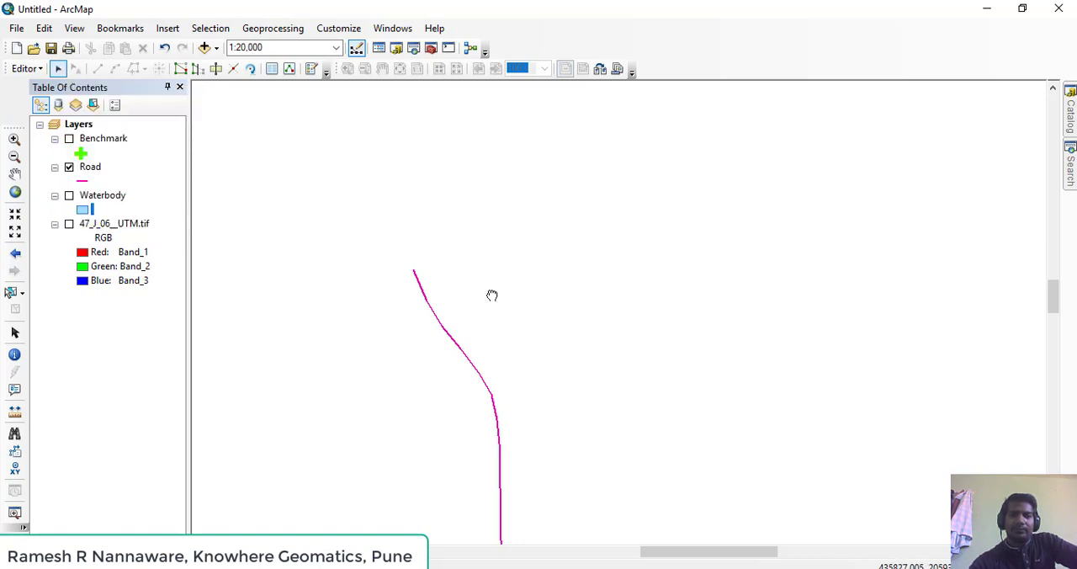
{"action": "mouse_move", "coordinate": [492, 295]}
{"action": "left_mouse_down"}
{"action": "mouse_move", "coordinate": [432, 228]}
{"action": "mouse_move", "coordinate": [481, 281]}
{"action": "left_mouse_up"}
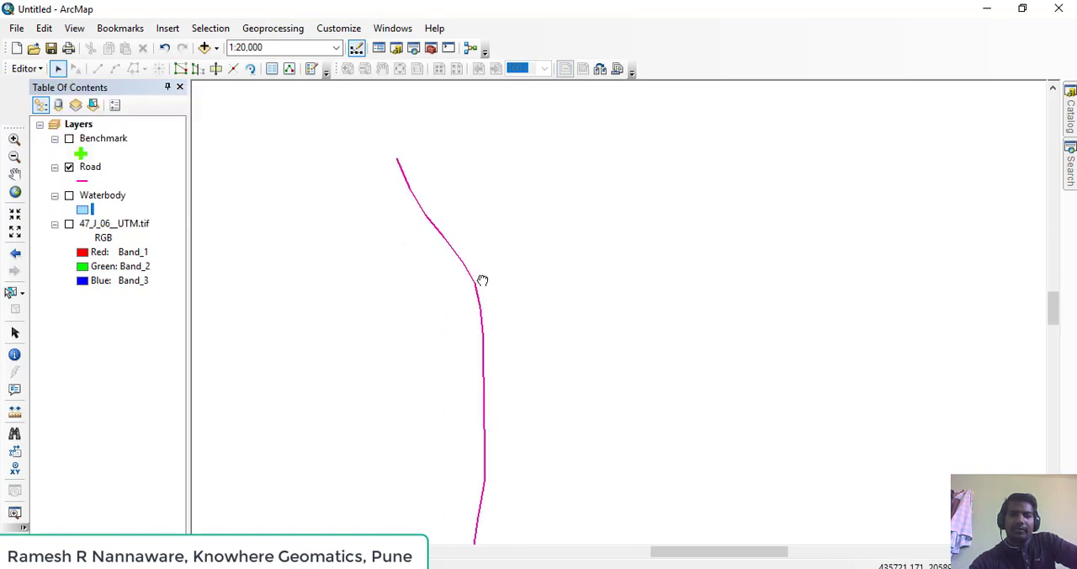
{"action": "double_click", "coordinate": [428, 223]}
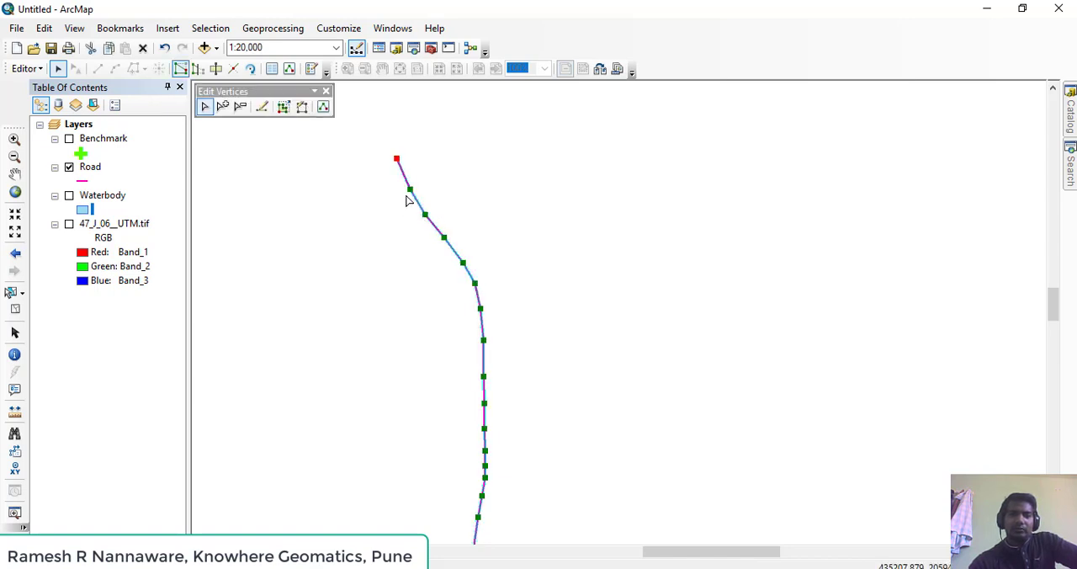
Place the floating Edit Vertices toolbar in the empty map area beside the road's northern end
{"action": "left_click_drag", "start_coordinate": [406, 200], "coordinate": [486, 218]}
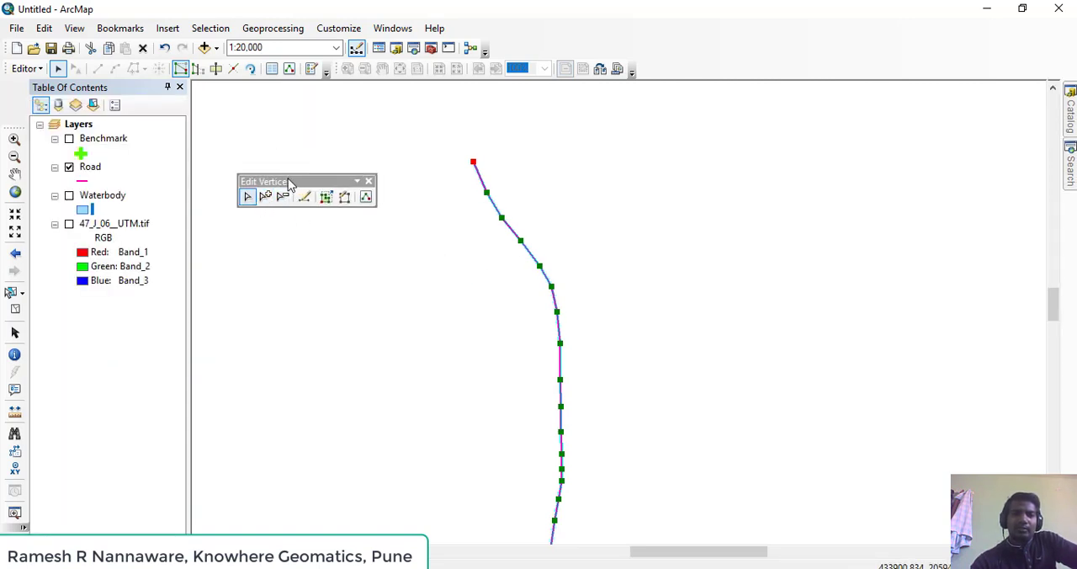
{"action": "left_click_drag", "start_coordinate": [290, 182], "coordinate": [276, 161]}
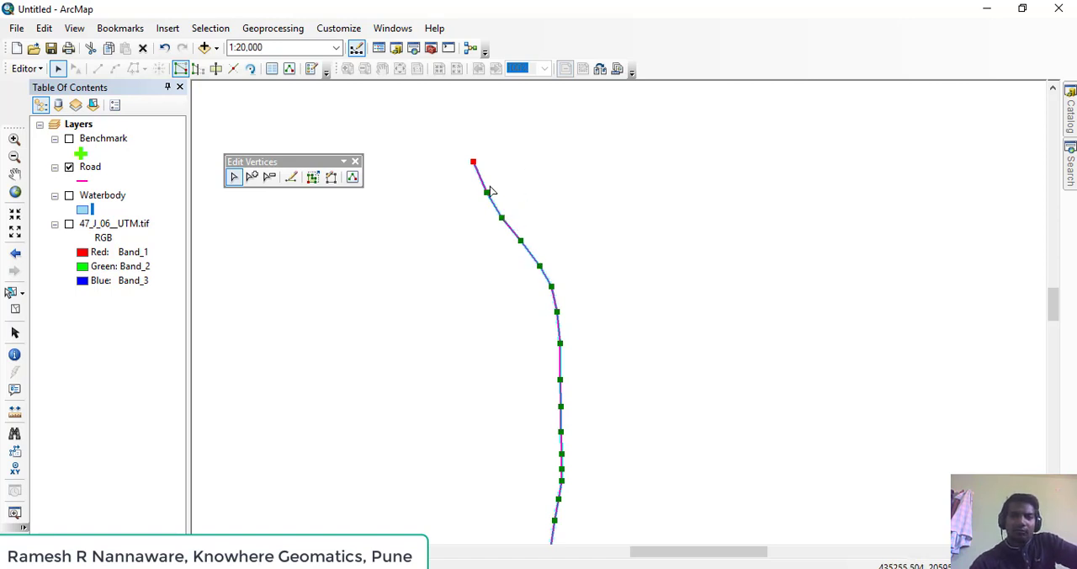
{"action": "scroll", "coordinate": [537, 262], "scroll_direction": "down", "scroll_amount": 1}
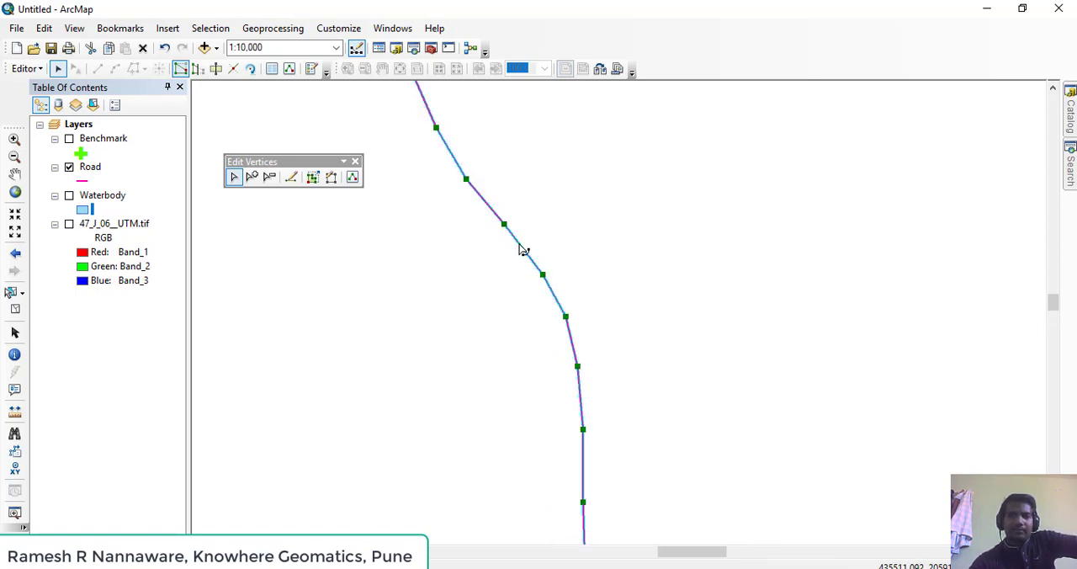
{"action": "scroll", "coordinate": [524, 247], "scroll_direction": "down", "scroll_amount": 1}
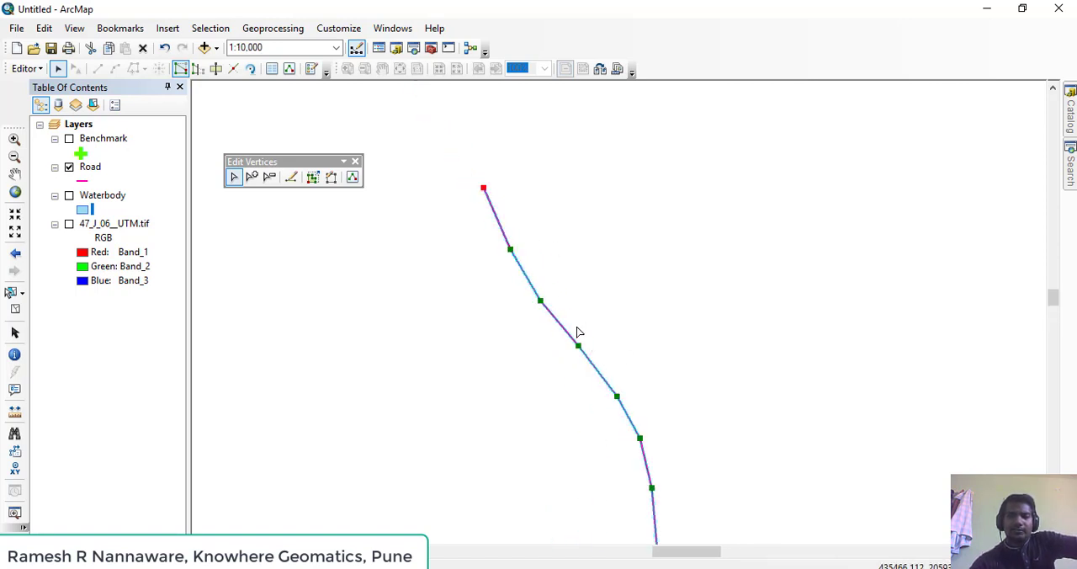
{"action": "left_click_drag", "start_coordinate": [576, 327], "coordinate": [594, 365]}
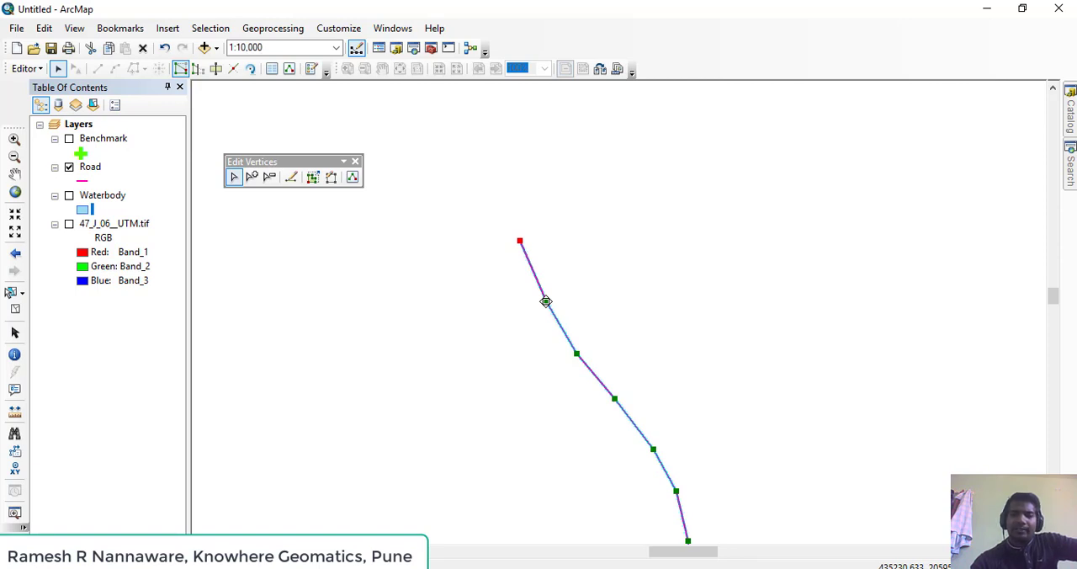
Move the road's second vertex from the northern end out to the east, and return it to the original line
{"action": "left_click_drag", "start_coordinate": [546, 301], "coordinate": [602, 280]}
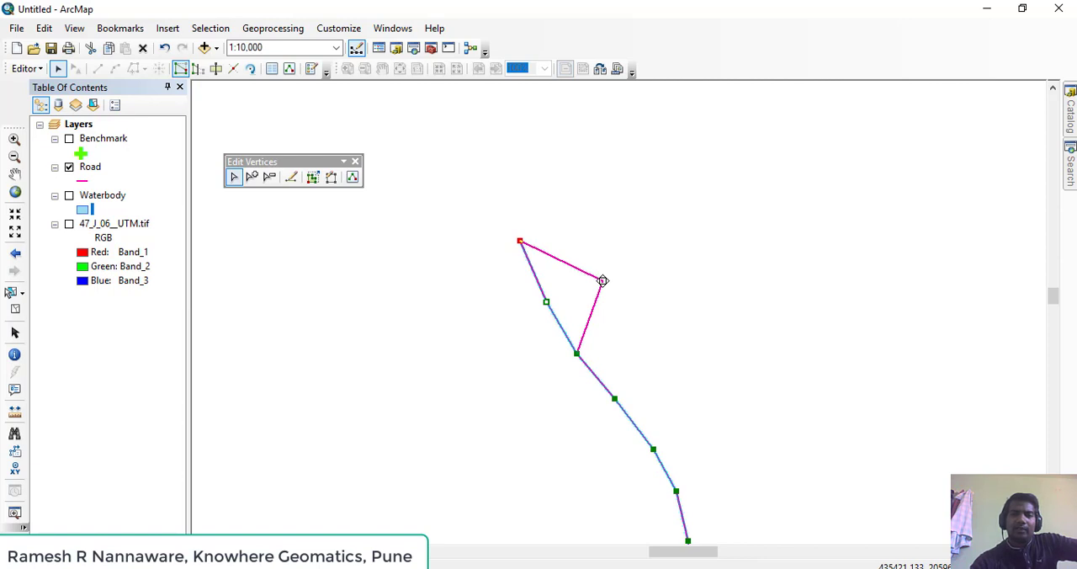
{"action": "left_click_drag", "start_coordinate": [602, 280], "coordinate": [603, 280]}
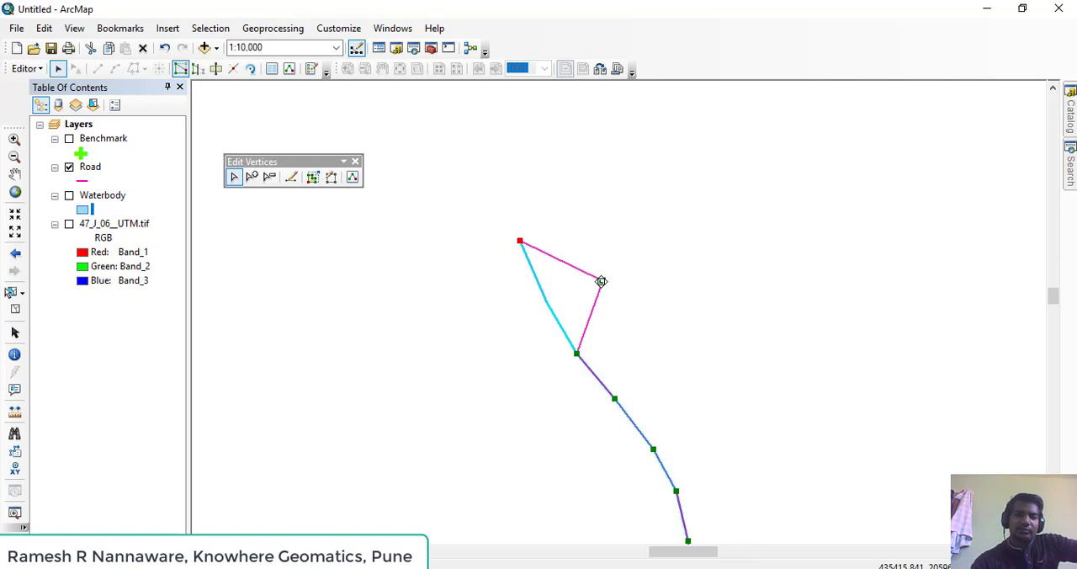
{"action": "left_click_drag", "start_coordinate": [602, 281], "coordinate": [546, 302]}
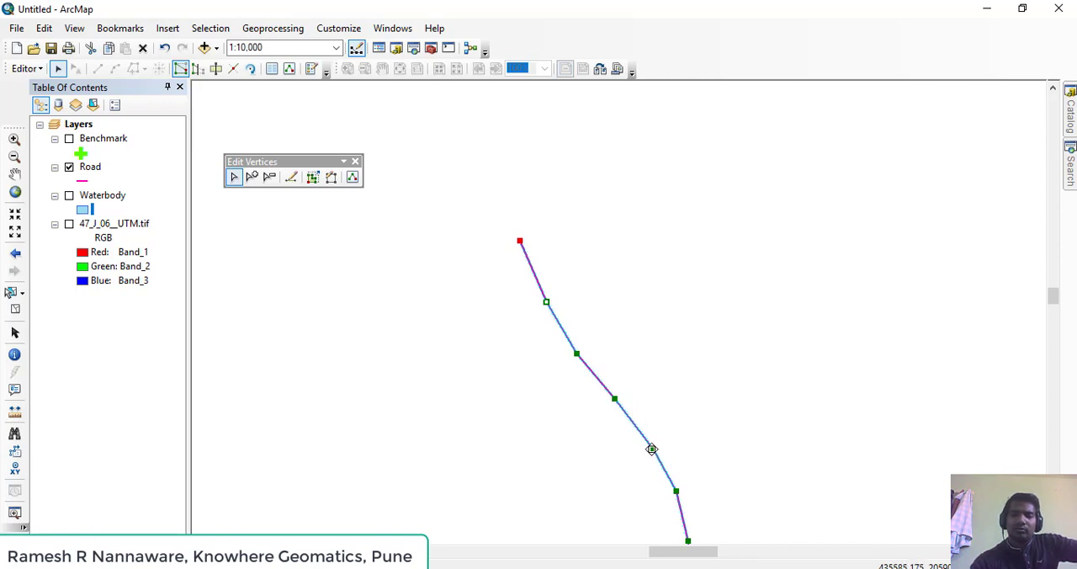
Reshape the road by moving its fifth and eighth vertices from the north eastward and its tenth westward, and finish the sketch
{"action": "left_click_drag", "start_coordinate": [652, 449], "coordinate": [682, 461]}
{"action": "left_click_drag", "start_coordinate": [725, 499], "coordinate": [661, 354]}
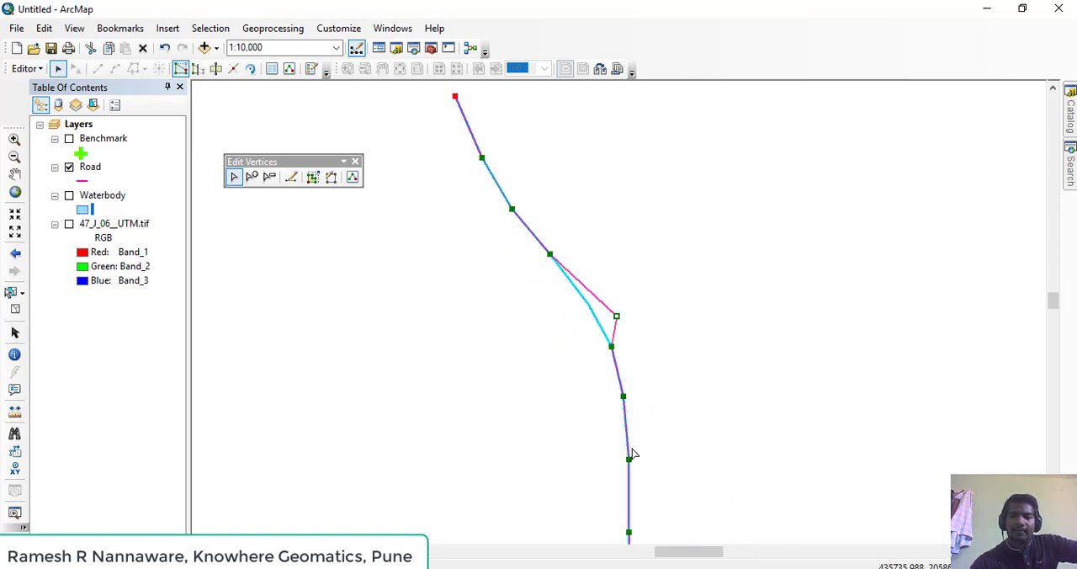
{"action": "mouse_move", "coordinate": [628, 460]}
{"action": "left_mouse_down"}
{"action": "mouse_move", "coordinate": [672, 455]}
{"action": "mouse_move", "coordinate": [622, 330]}
{"action": "left_mouse_up"}
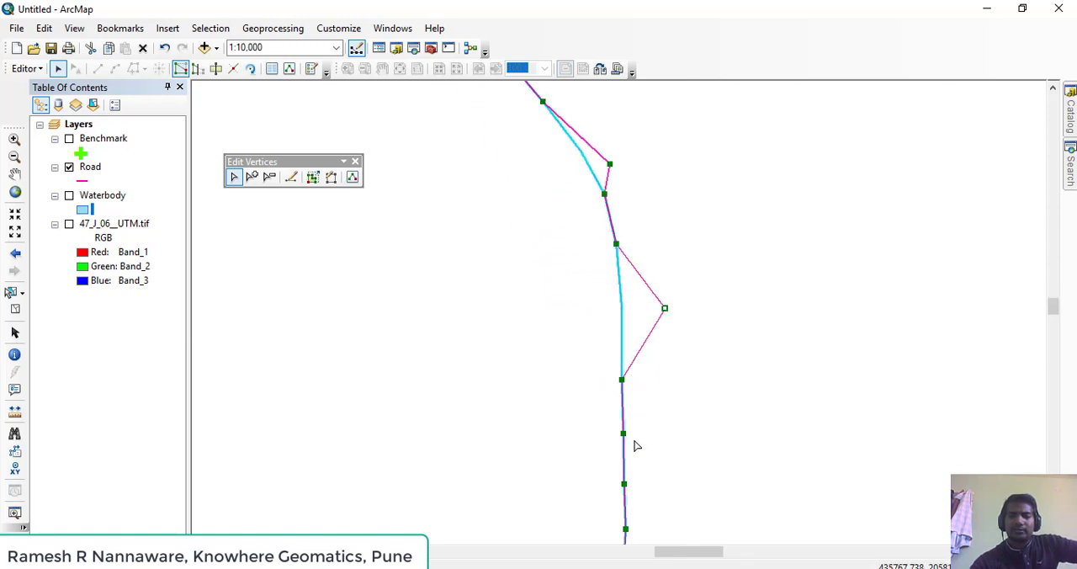
{"action": "left_click_drag", "start_coordinate": [623, 433], "coordinate": [588, 444]}
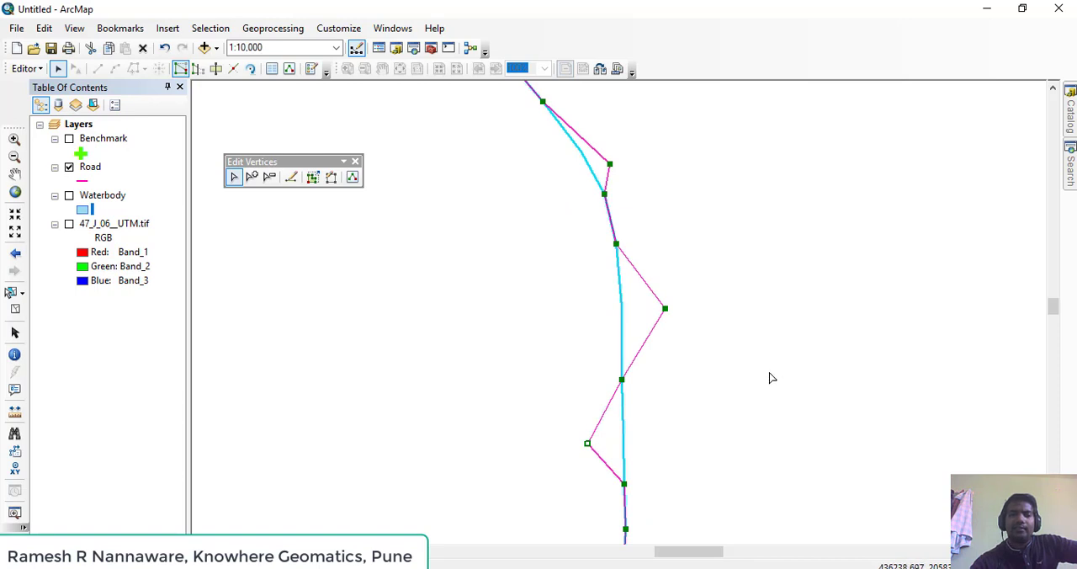
{"action": "left_click_drag", "start_coordinate": [774, 378], "coordinate": [772, 404]}
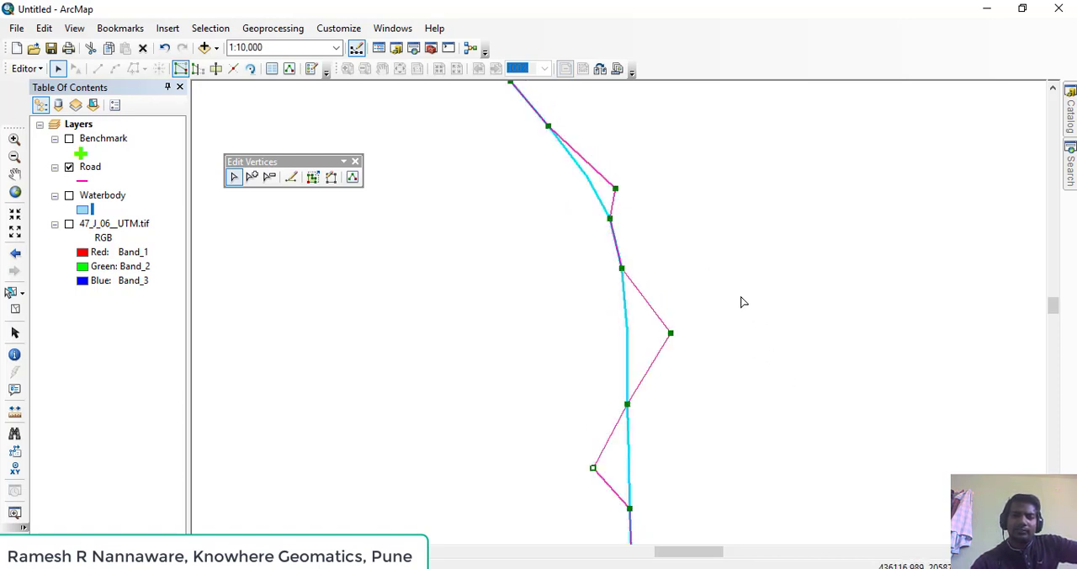
{"action": "left_click", "coordinate": [778, 283]}
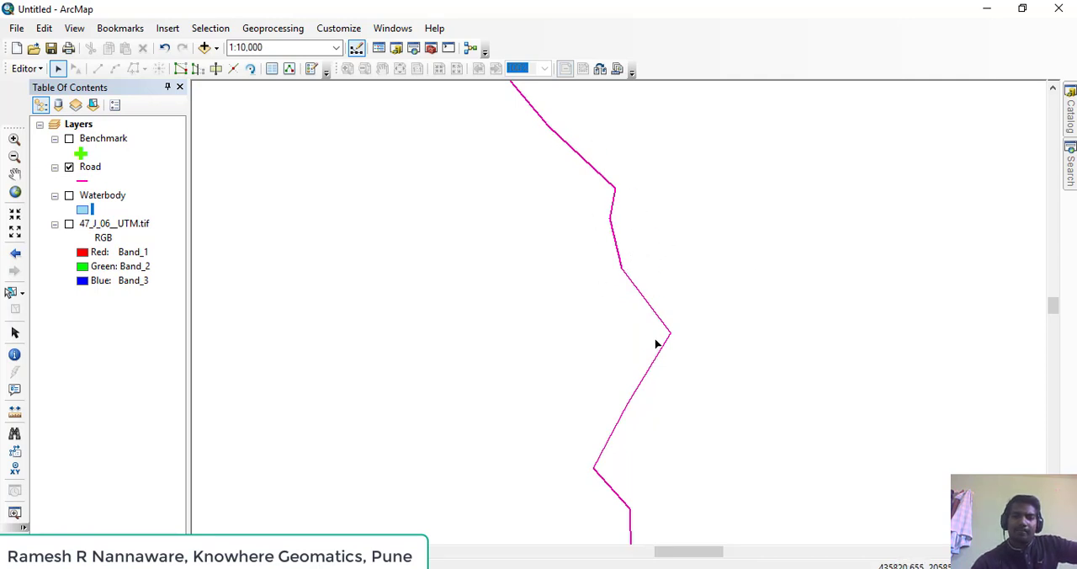
Insert a vertex between the road's fourth and fifth vertices from the north, move it slightly southwest, and finish the sketch
{"action": "left_click_drag", "start_coordinate": [657, 310], "coordinate": [658, 386]}
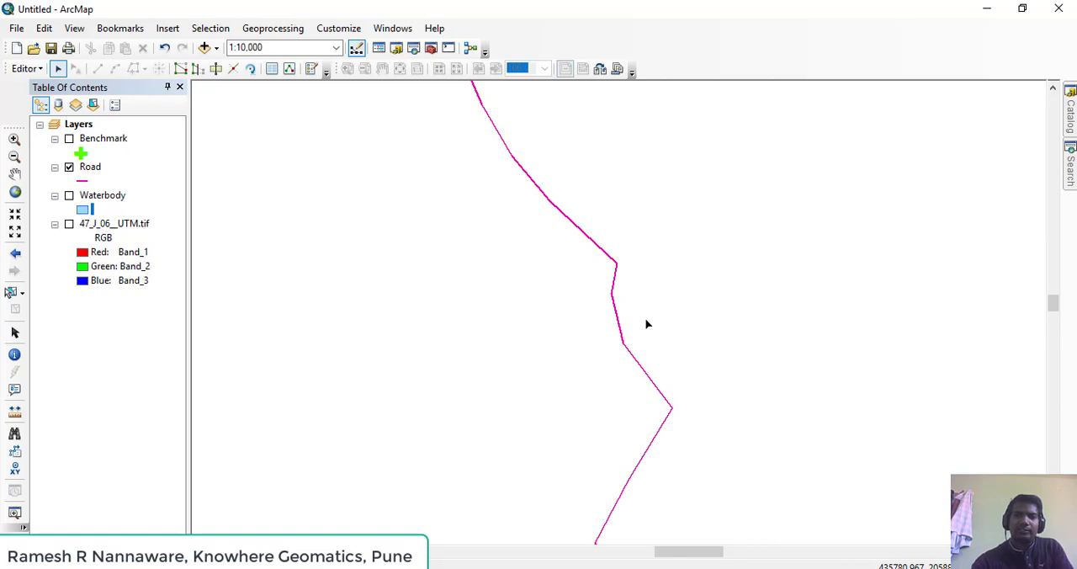
{"action": "double_click", "coordinate": [580, 231]}
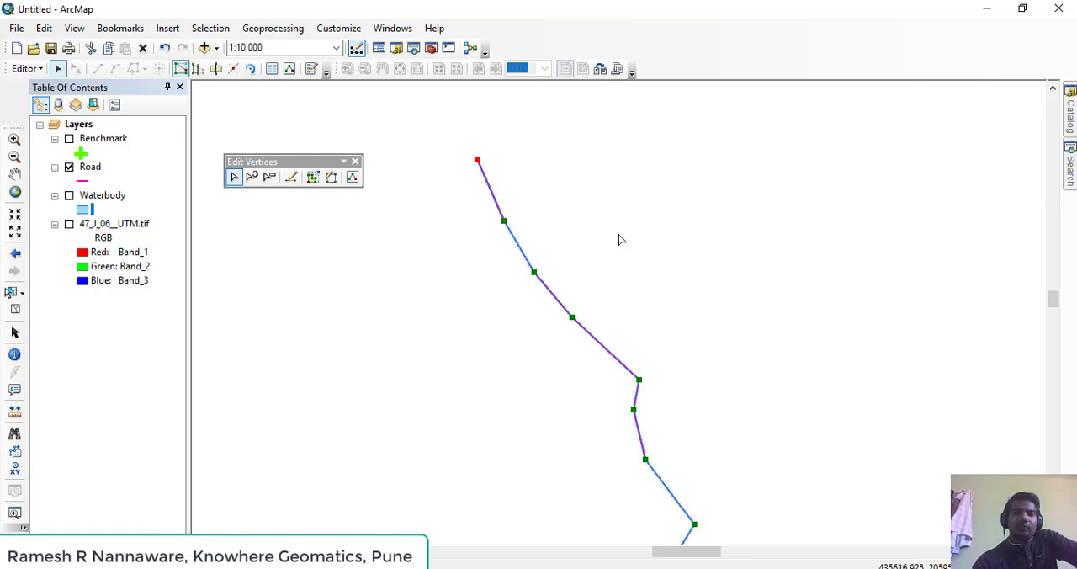
{"action": "left_click_drag", "start_coordinate": [623, 337], "coordinate": [592, 243]}
{"action": "scroll", "coordinate": [579, 276], "scroll_direction": "up", "scroll_amount": 1}
{"action": "scroll", "coordinate": [579, 277], "scroll_direction": "down", "scroll_amount": 1}
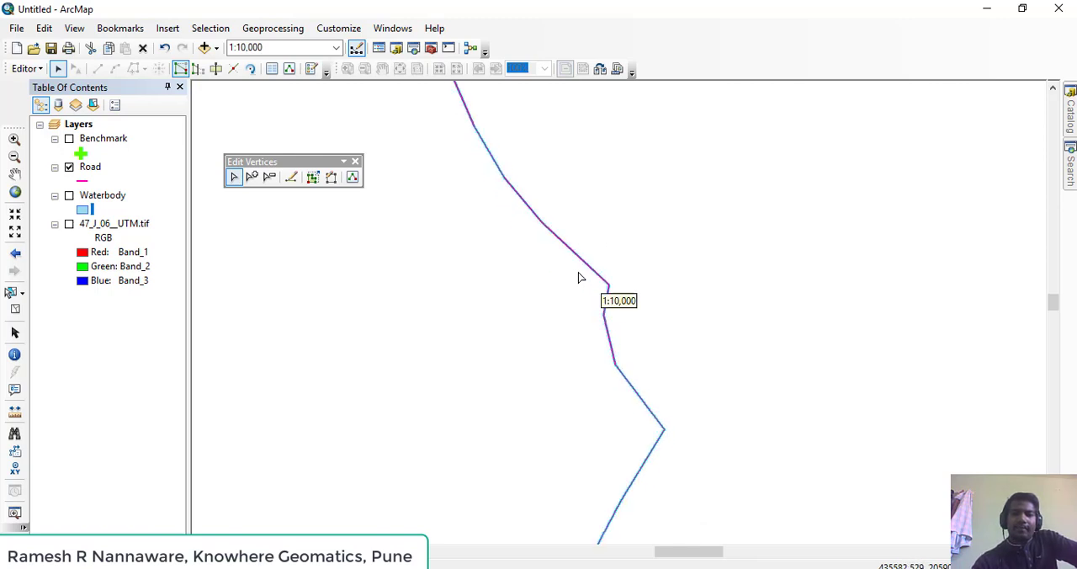
{"action": "scroll", "coordinate": [585, 278], "scroll_direction": "down", "scroll_amount": 2}
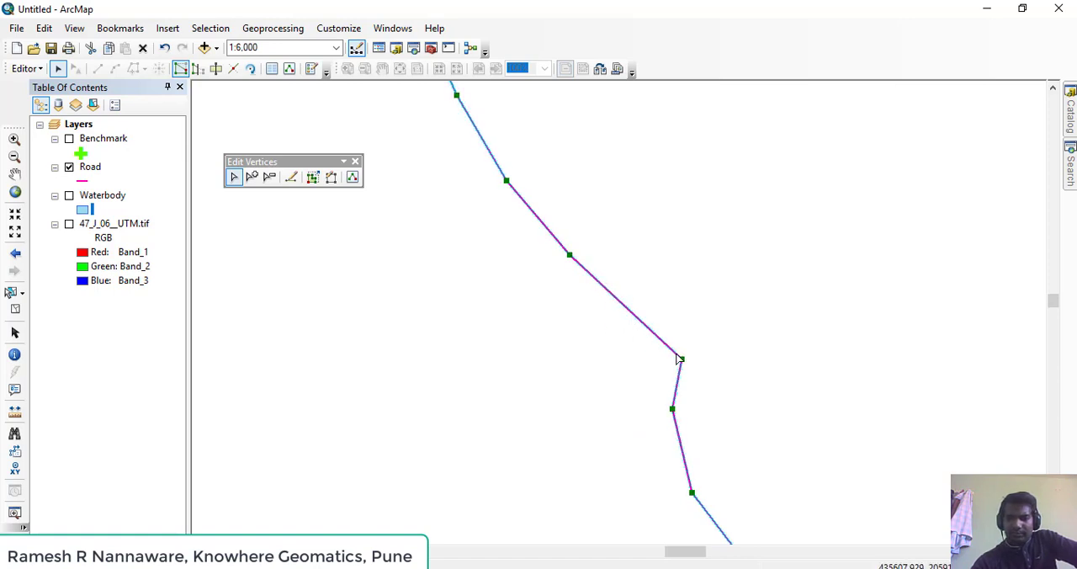
{"action": "right_click", "coordinate": [622, 305]}
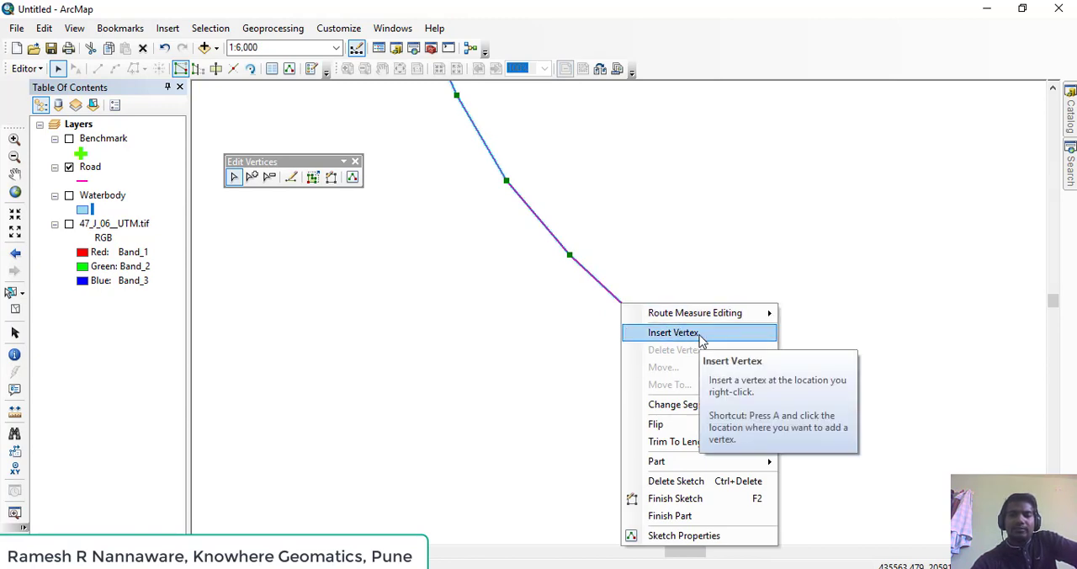
{"action": "left_click", "coordinate": [673, 332]}
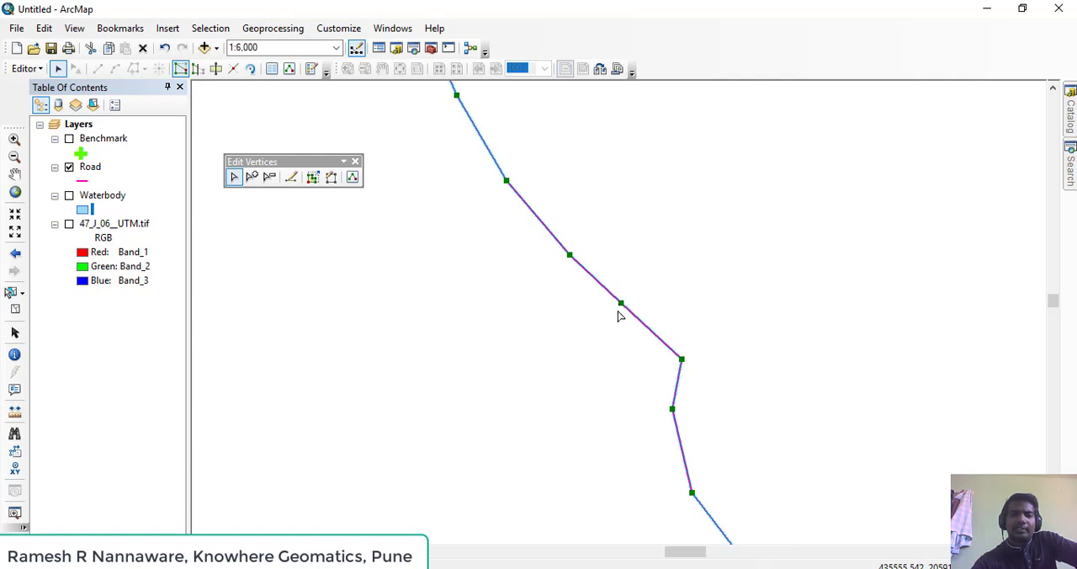
{"action": "left_click_drag", "start_coordinate": [621, 308], "coordinate": [613, 321]}
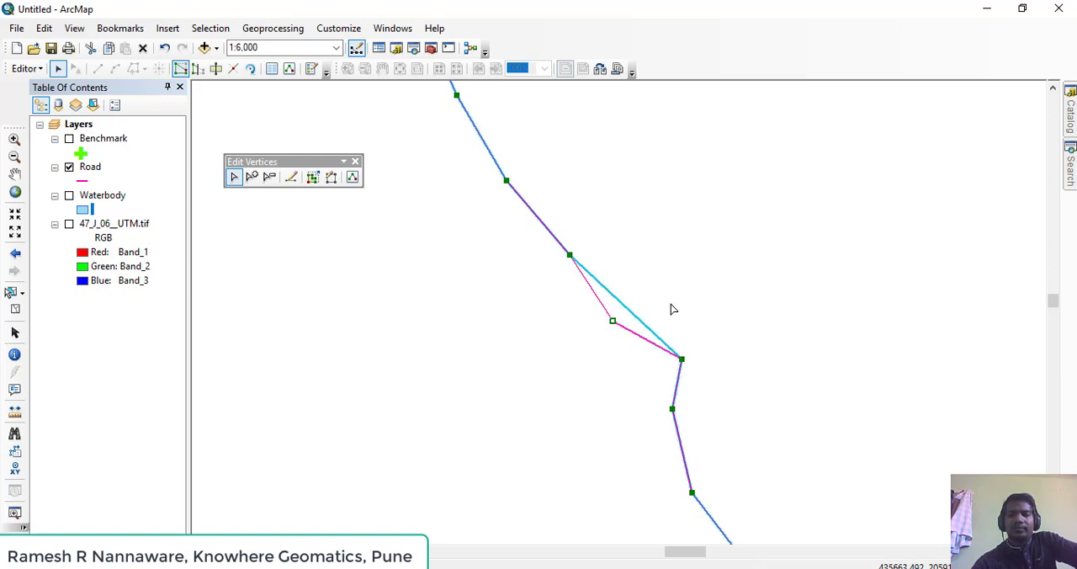
{"action": "left_click", "coordinate": [704, 297]}
Reopen the road's vertices and delete the vertex midway between its sharp eastern bend and the western bend below it
{"action": "left_click_drag", "start_coordinate": [683, 356], "coordinate": [625, 460]}
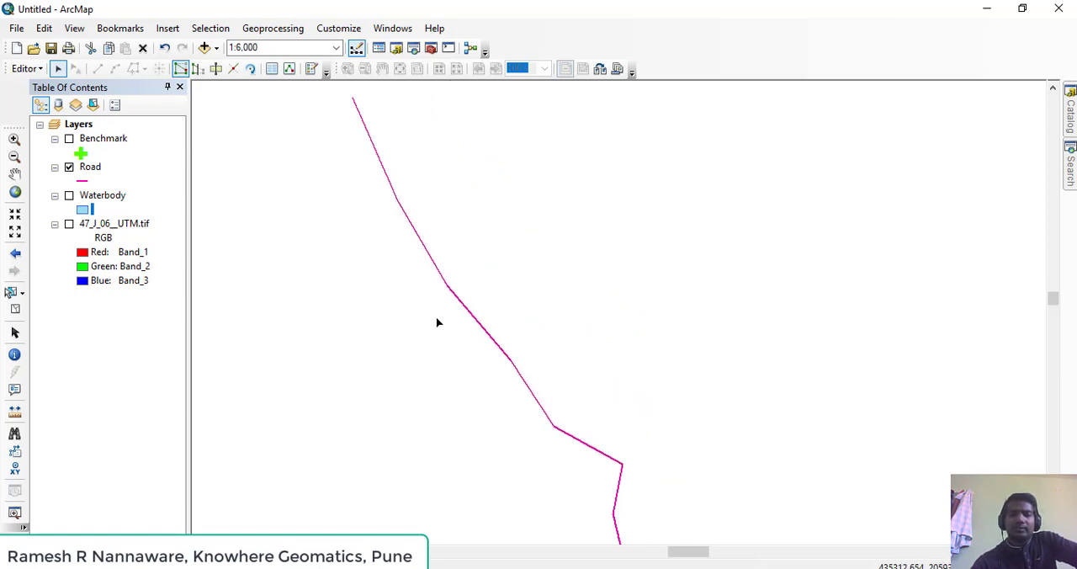
{"action": "double_click", "coordinate": [451, 288]}
{"action": "left_click_drag", "start_coordinate": [460, 229], "coordinate": [570, 404]}
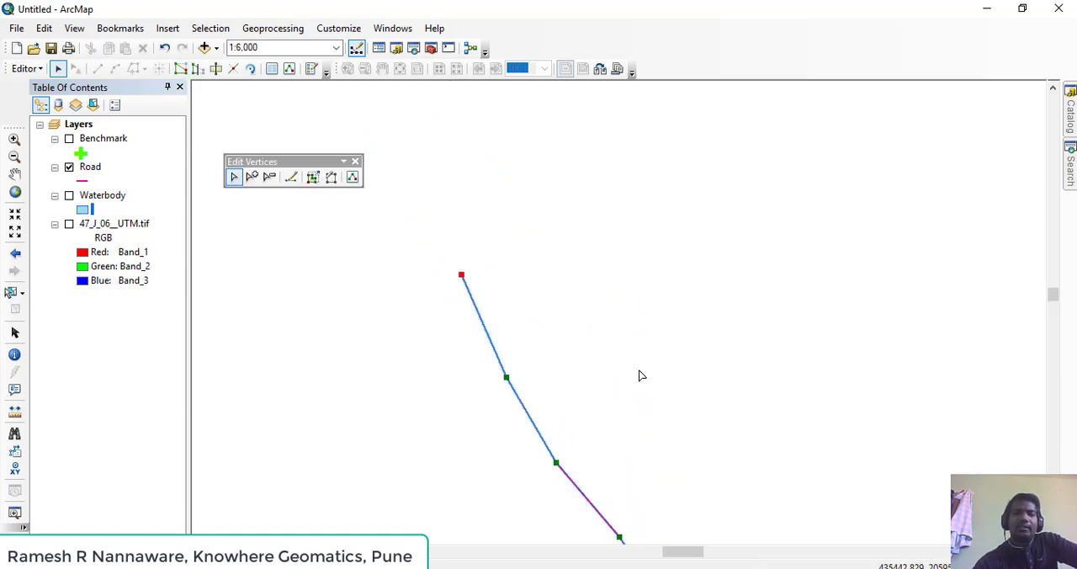
{"action": "left_click_drag", "start_coordinate": [618, 374], "coordinate": [559, 245]}
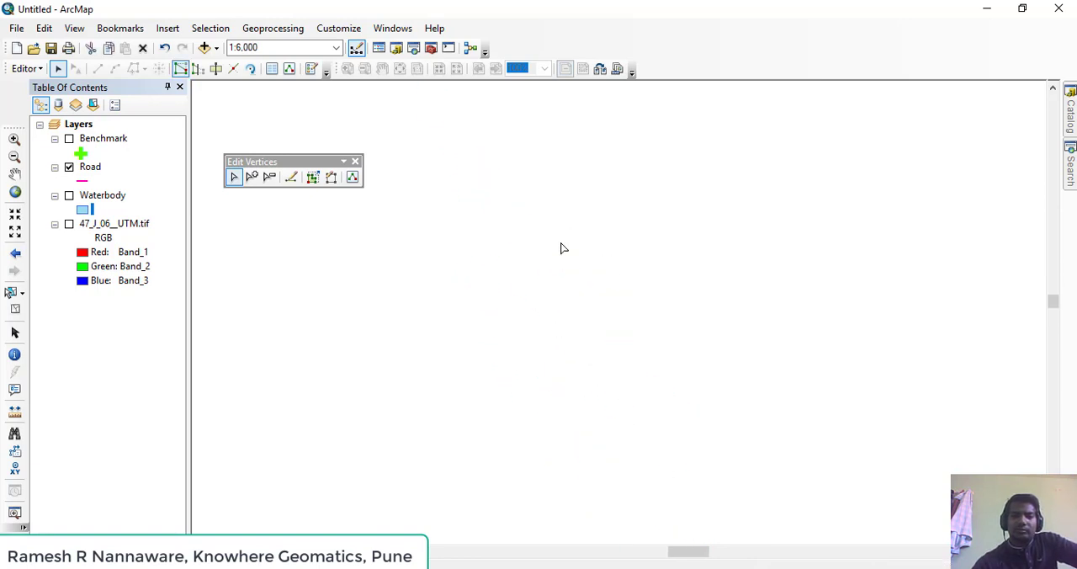
{"action": "mouse_move", "coordinate": [602, 369]}
{"action": "left_mouse_down"}
{"action": "mouse_move", "coordinate": [502, 255]}
{"action": "mouse_move", "coordinate": [493, 222]}
{"action": "left_mouse_up"}
{"action": "left_click_drag", "start_coordinate": [549, 372], "coordinate": [519, 287]}
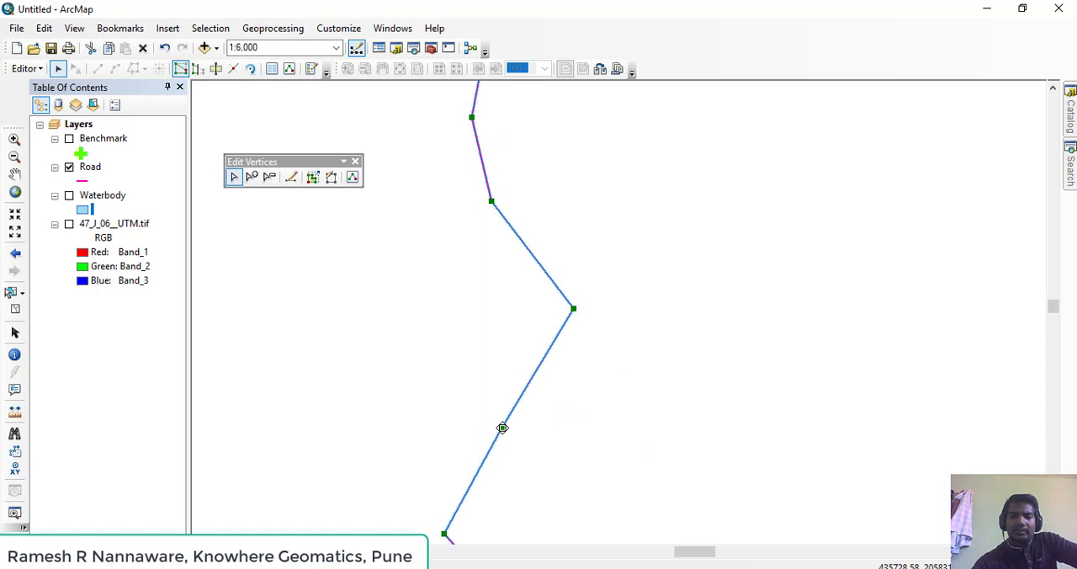
{"action": "right_click", "coordinate": [503, 429]}
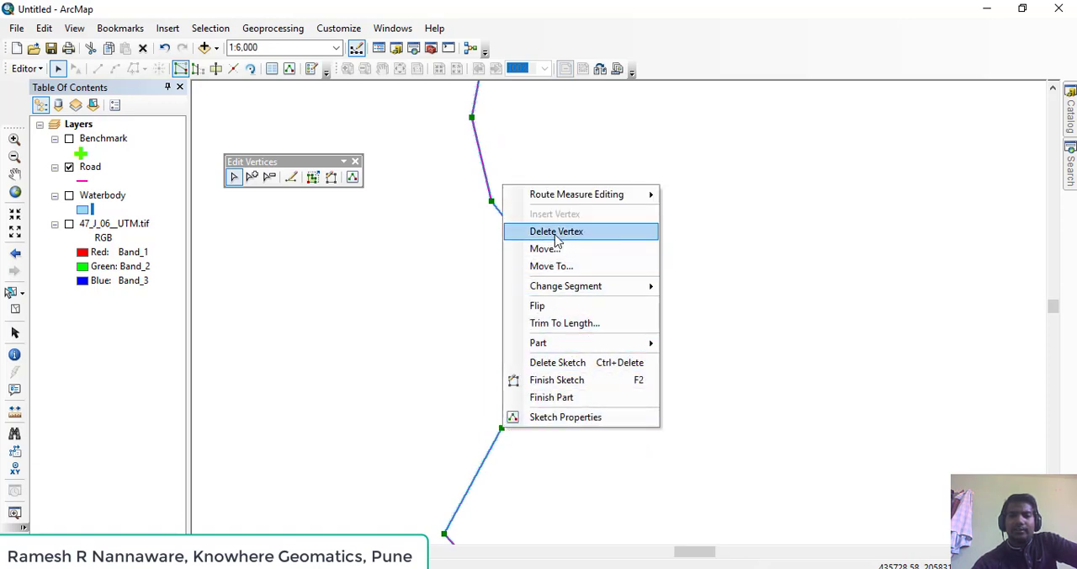
{"action": "left_click", "coordinate": [604, 231]}
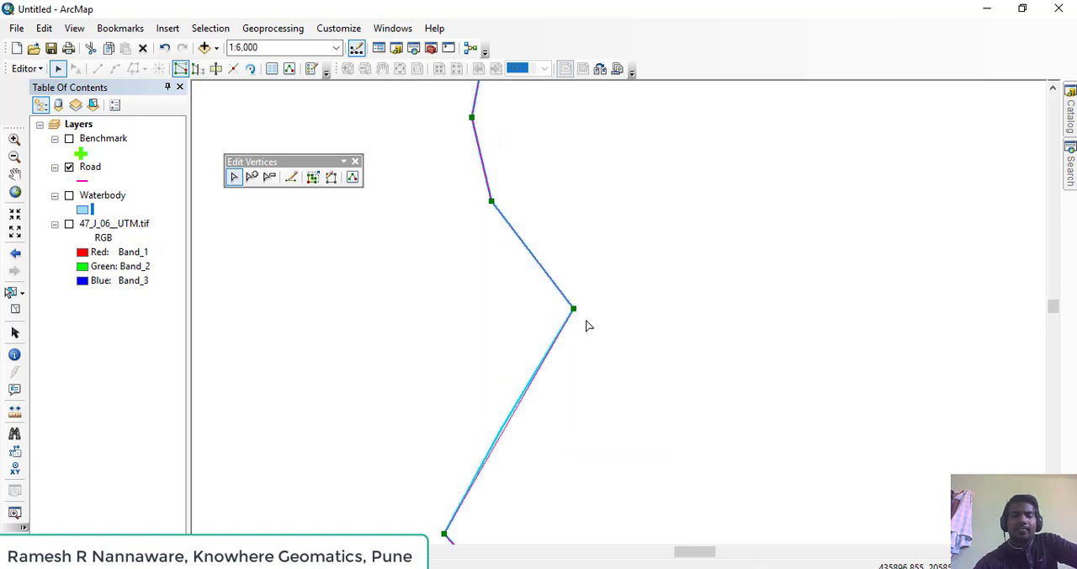
Delete the vertex immediately north of the road's sharp eastern bend and finish the sketch
{"action": "left_click_drag", "start_coordinate": [551, 322], "coordinate": [632, 322]}
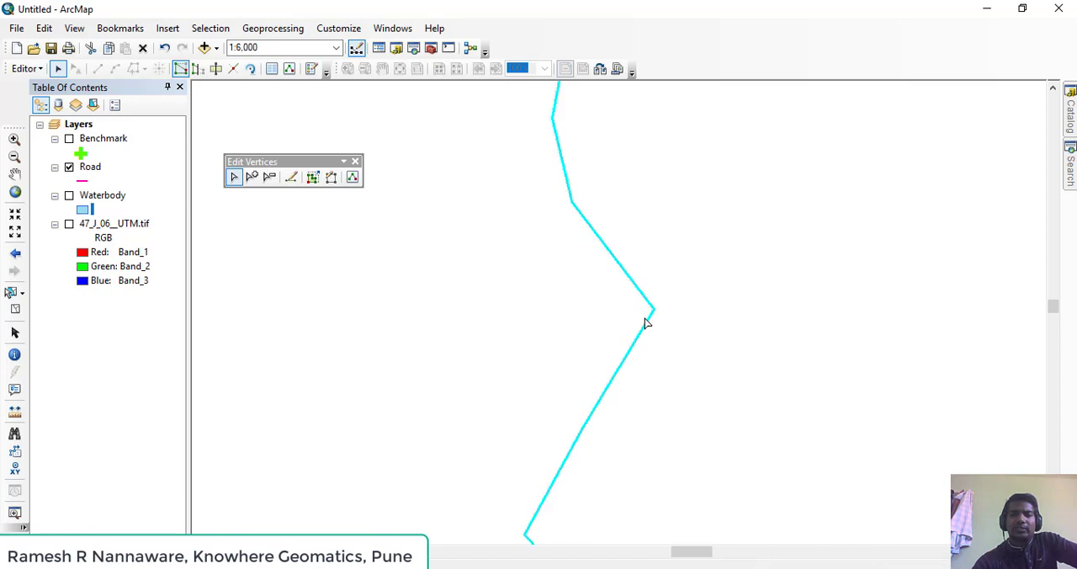
{"action": "right_click", "coordinate": [572, 203]}
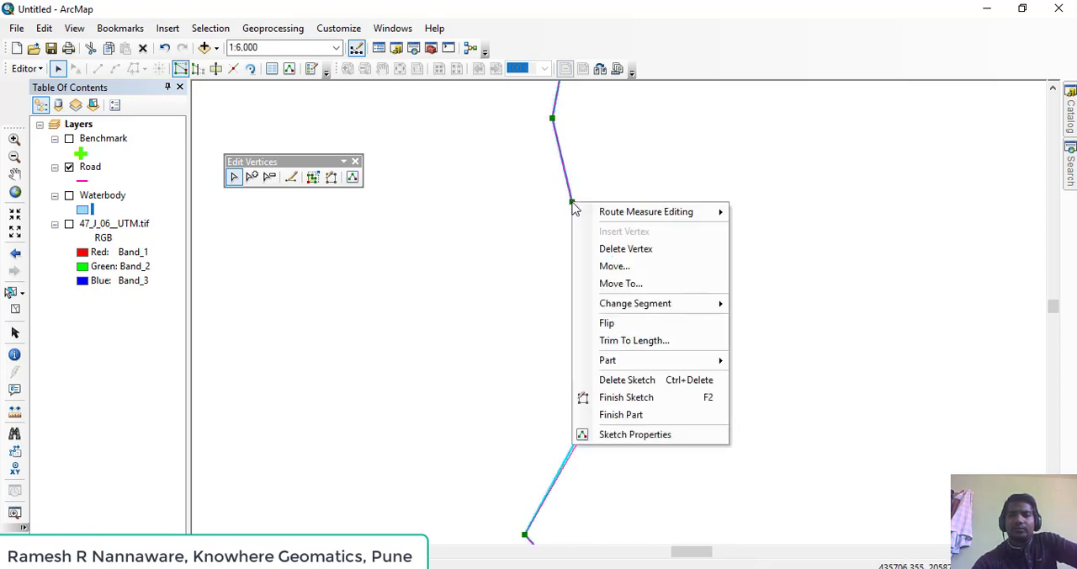
{"action": "left_click", "coordinate": [604, 249]}
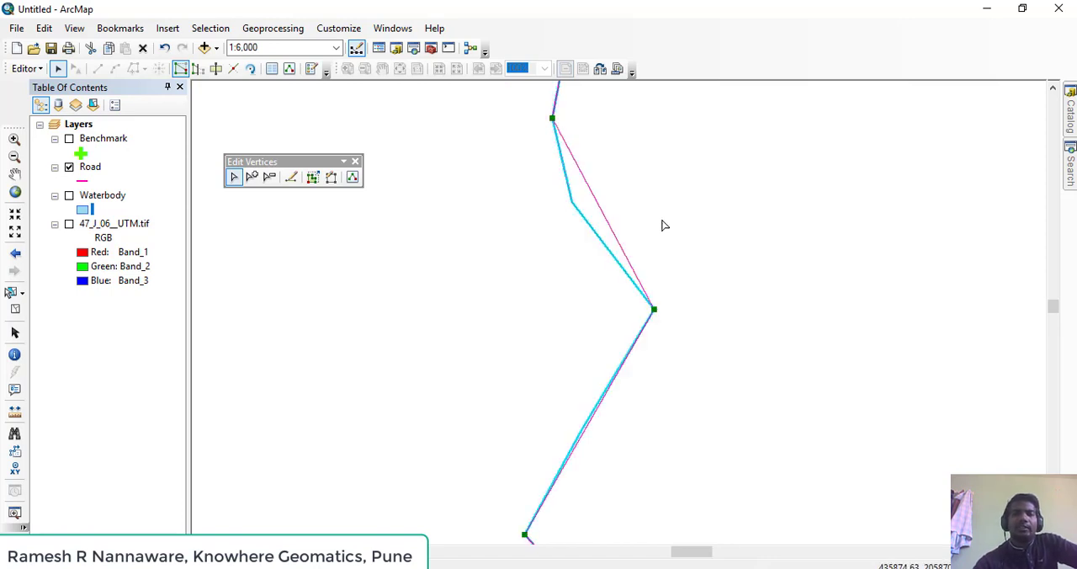
{"action": "scroll", "coordinate": [685, 340], "scroll_direction": "up", "scroll_amount": 5}
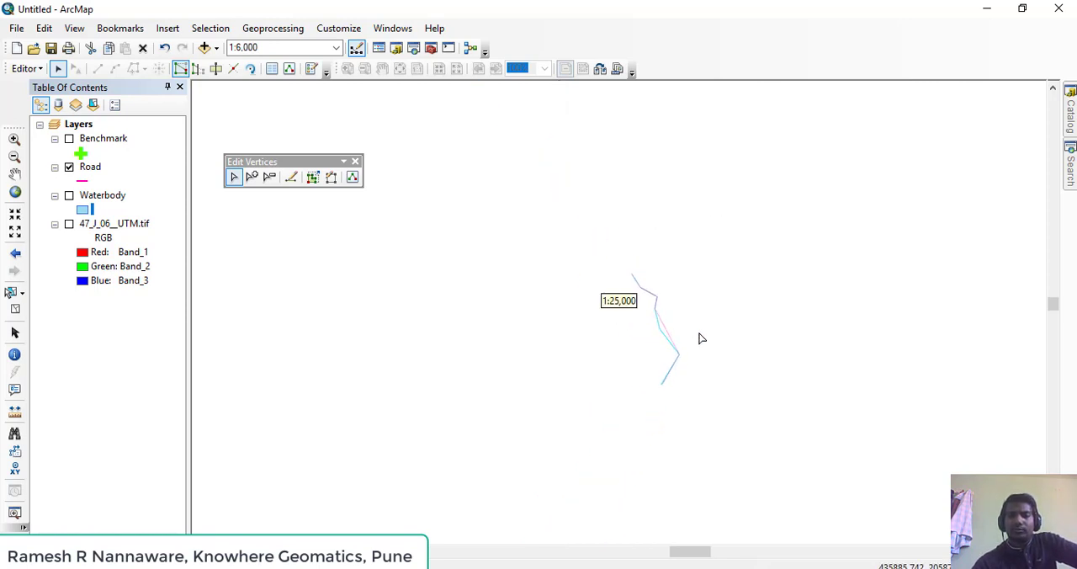
{"action": "left_click", "coordinate": [724, 313]}
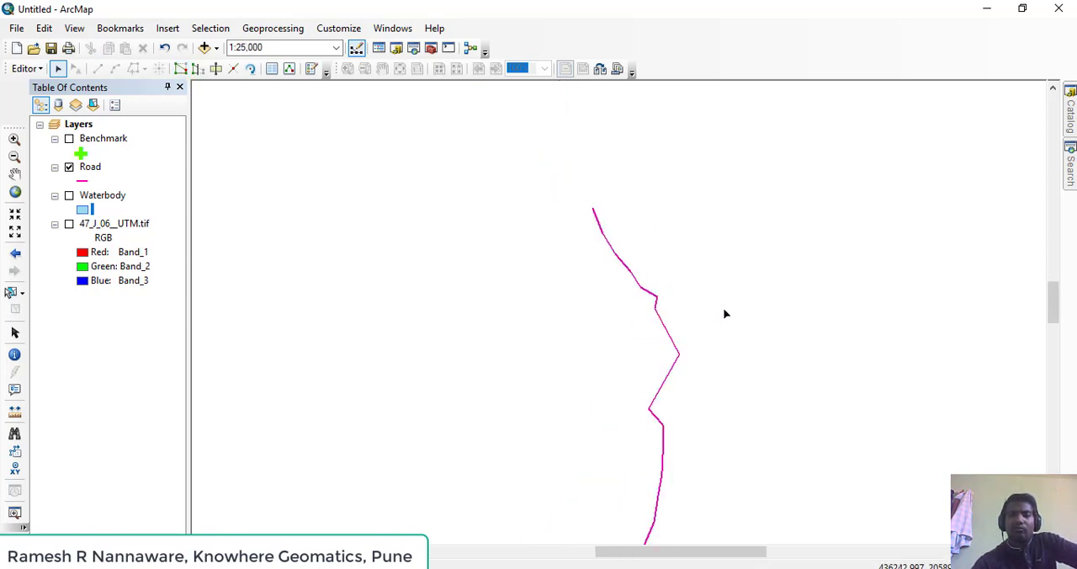
Delete all vertices of the road's bent northern stretch at once with a Delete Vertex selection box, and finish the sketch
{"action": "left_click_drag", "start_coordinate": [692, 330], "coordinate": [683, 315]}
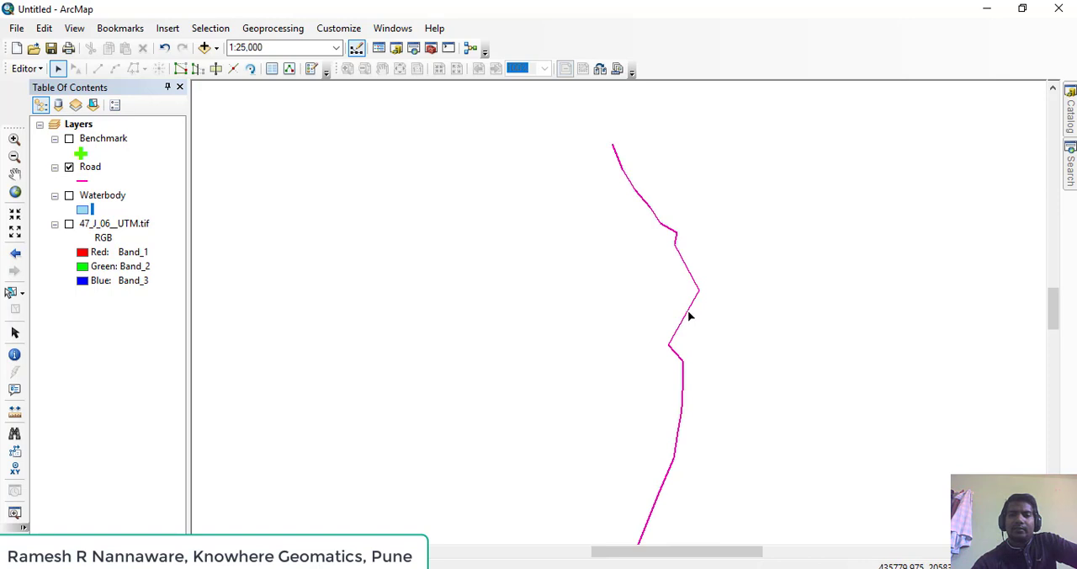
{"action": "double_click", "coordinate": [688, 316]}
{"action": "scroll", "coordinate": [702, 329], "scroll_direction": "up", "scroll_amount": 2}
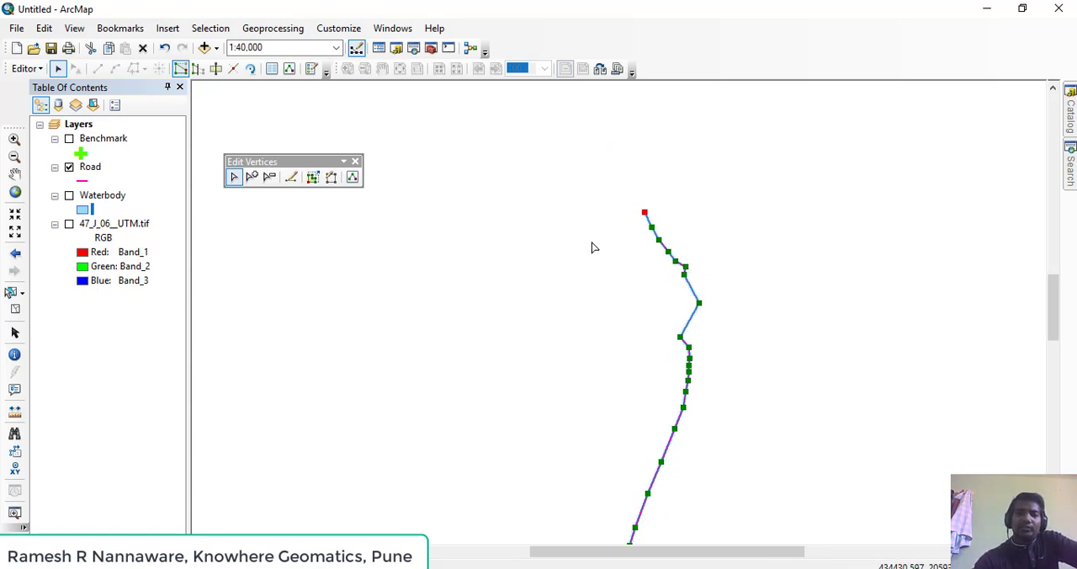
{"action": "left_click", "coordinate": [269, 177]}
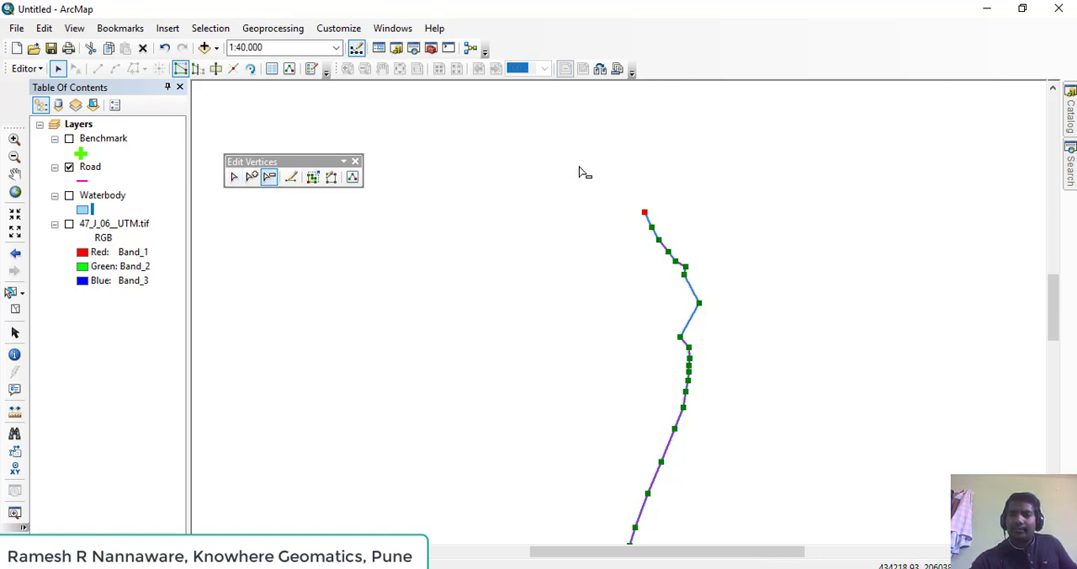
{"action": "left_click_drag", "start_coordinate": [576, 166], "coordinate": [764, 423]}
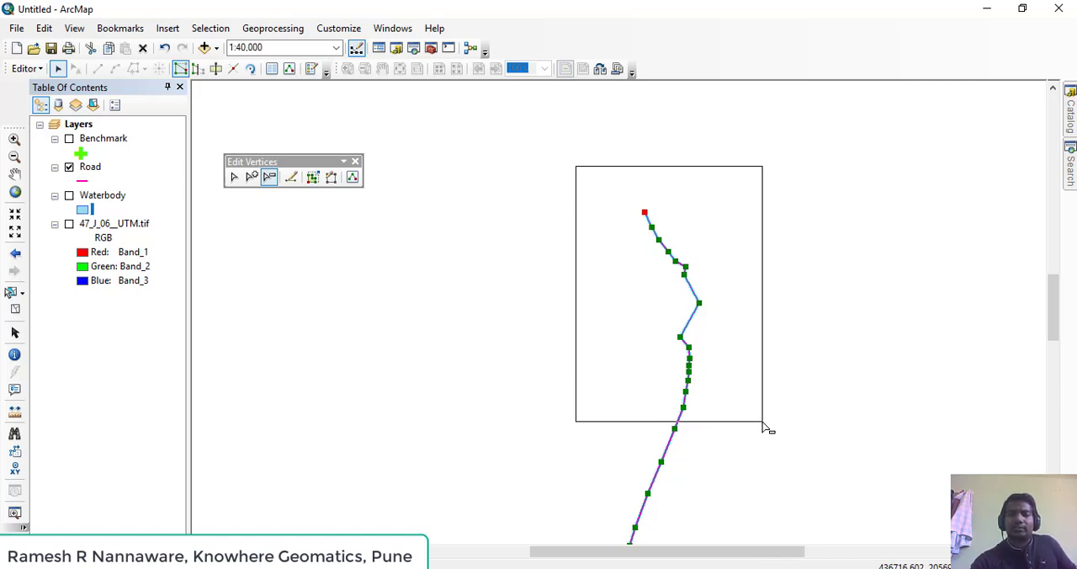
{"action": "left_click_drag", "start_coordinate": [763, 424], "coordinate": [764, 422]}
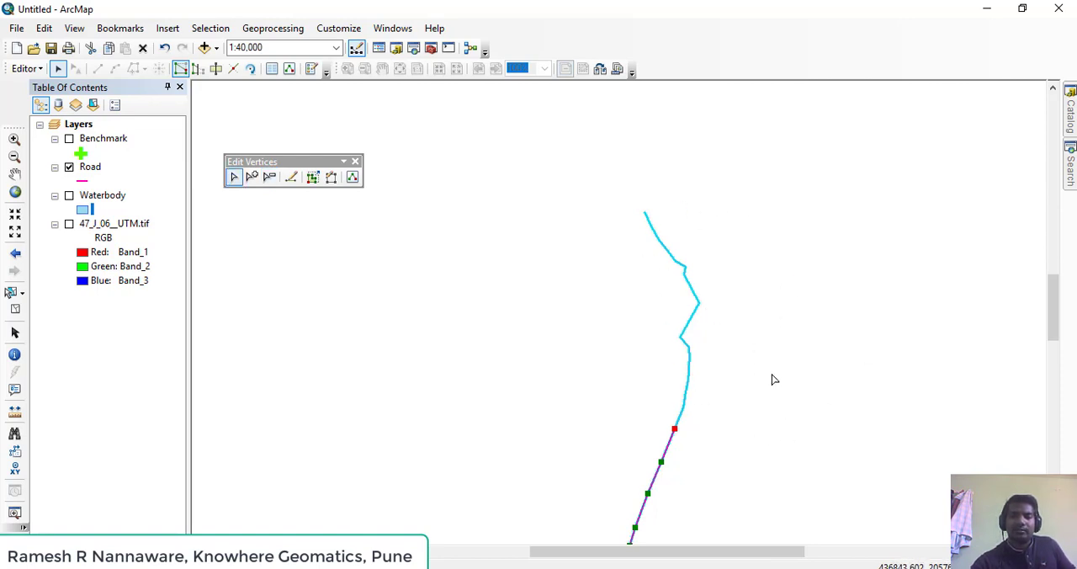
{"action": "left_click", "coordinate": [740, 354]}
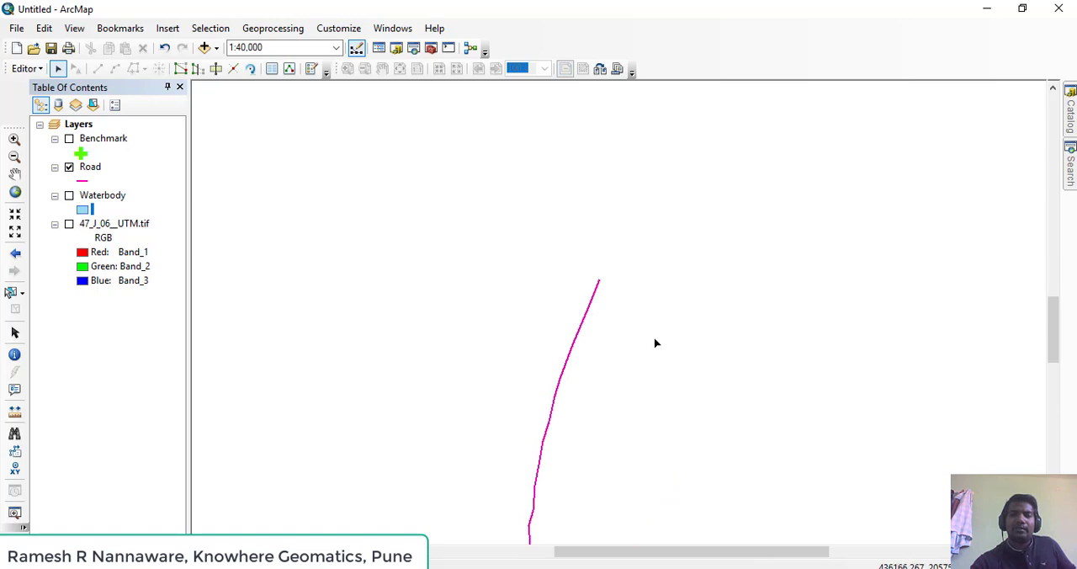
{"action": "key", "text": "Up"}
{"action": "scroll", "coordinate": [545, 455], "scroll_direction": "up", "scroll_amount": 2}
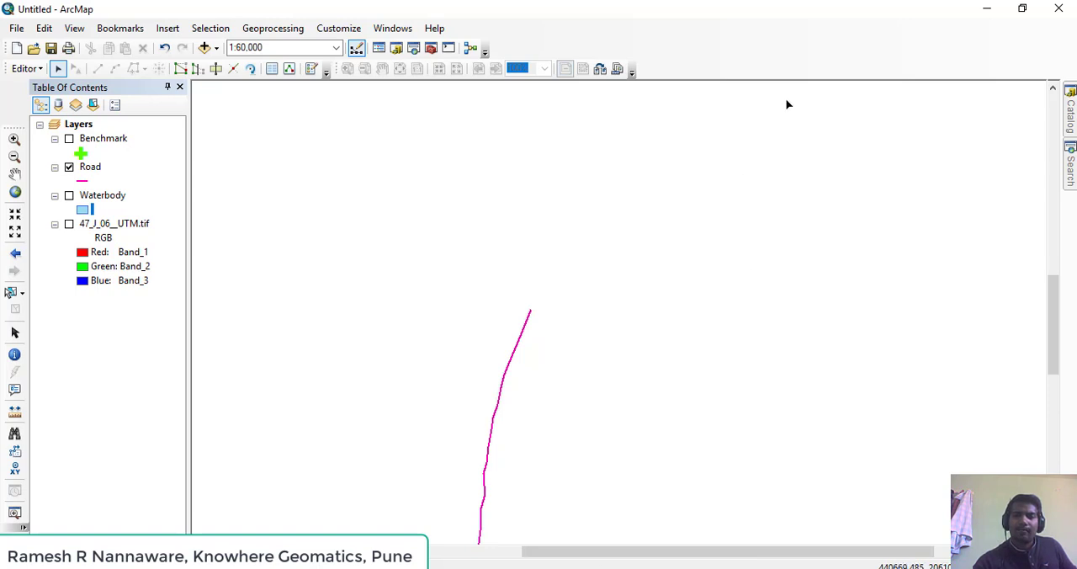
{"action": "left_click", "coordinate": [802, 567]}
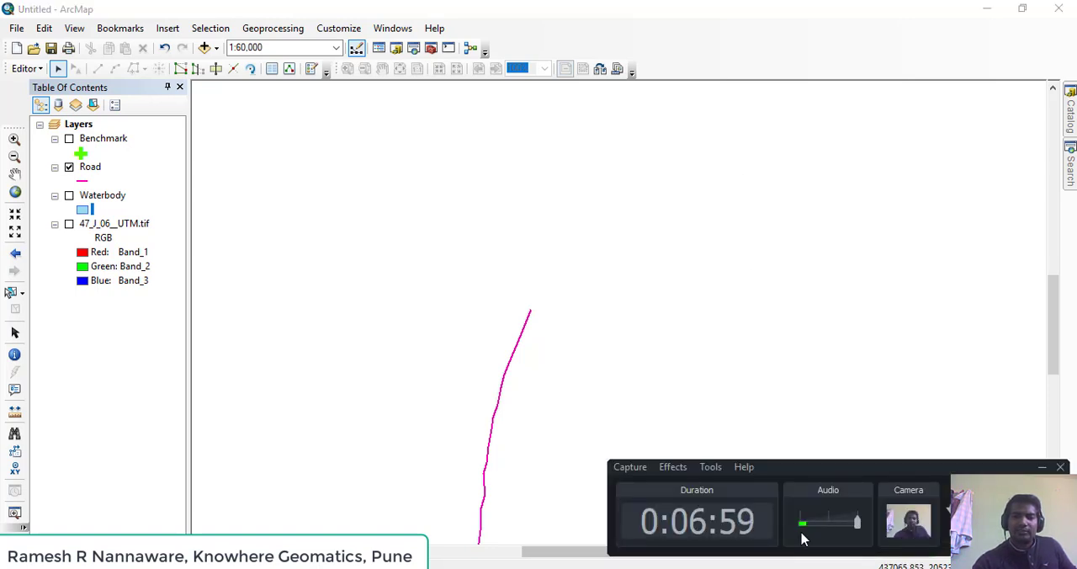
{"action": "left_click", "coordinate": [695, 180]}
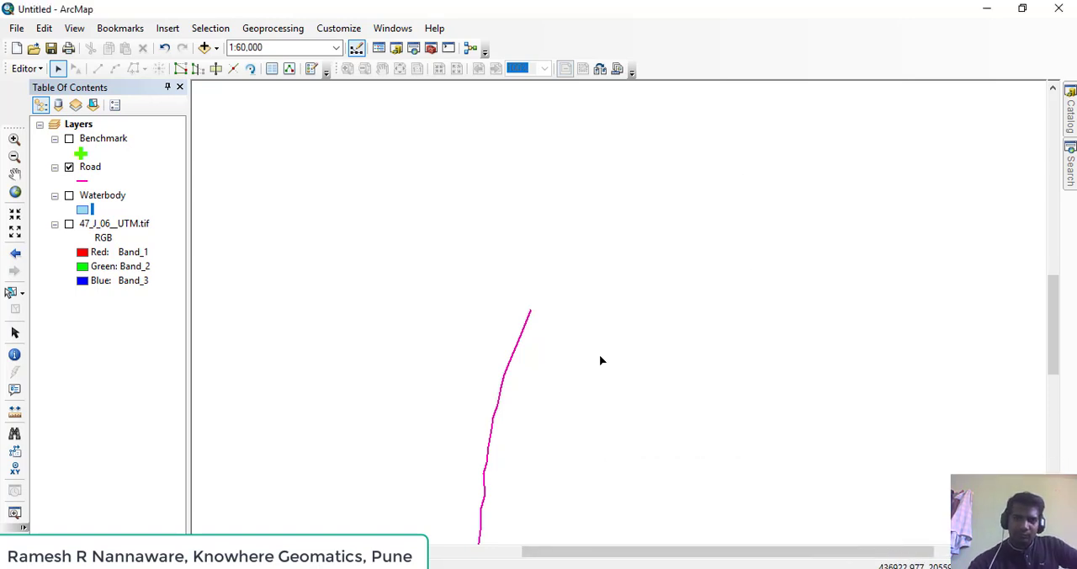
{"action": "left_click_drag", "start_coordinate": [584, 330], "coordinate": [662, 291]}
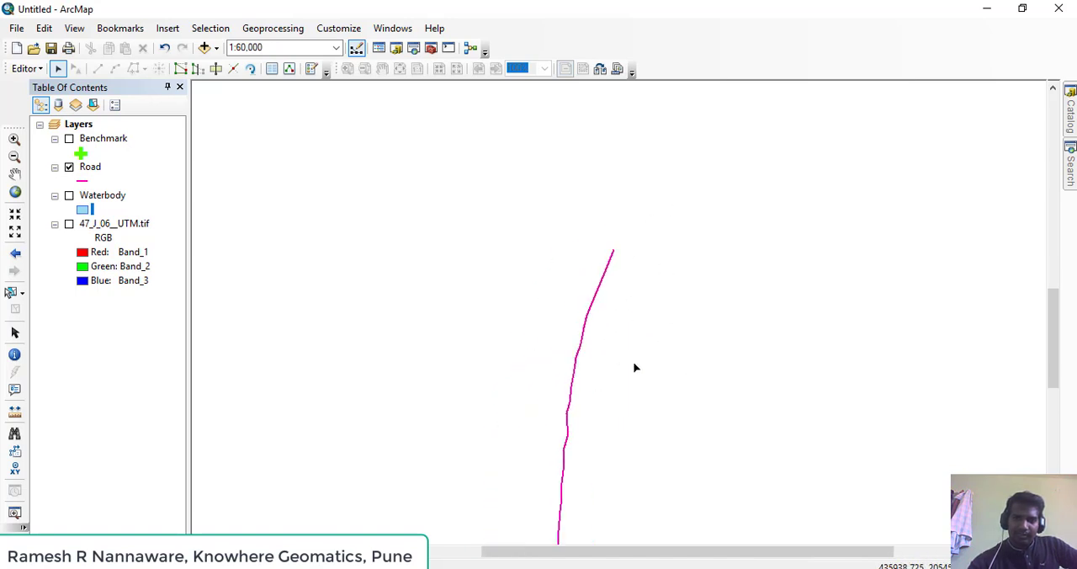
{"action": "left_click", "coordinate": [633, 567]}
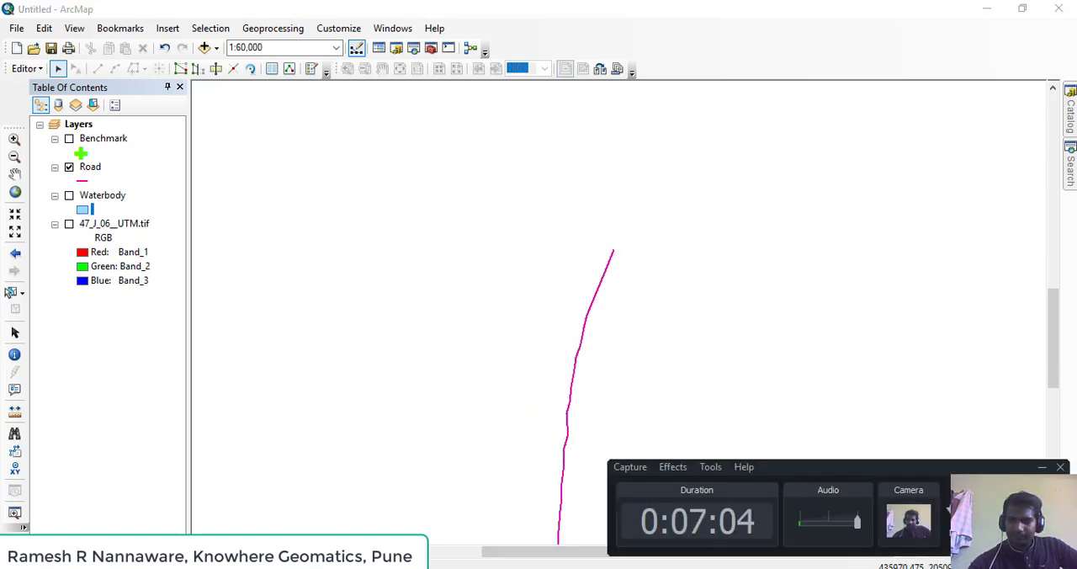
{"action": "left_click", "coordinate": [693, 443]}
{"action": "left_click_drag", "start_coordinate": [582, 435], "coordinate": [563, 303]}
{"action": "scroll", "coordinate": [564, 303], "scroll_direction": "down", "scroll_amount": 2}
{"action": "scroll", "coordinate": [589, 323], "scroll_direction": "down", "scroll_amount": 1}
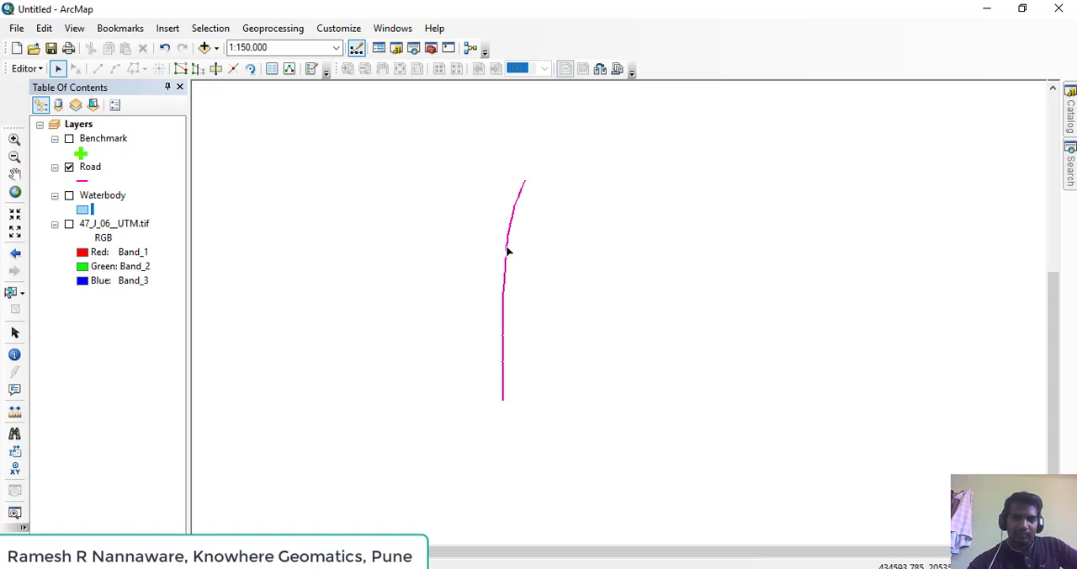
{"action": "left_click", "coordinate": [508, 251]}
{"action": "left_click", "coordinate": [552, 279]}
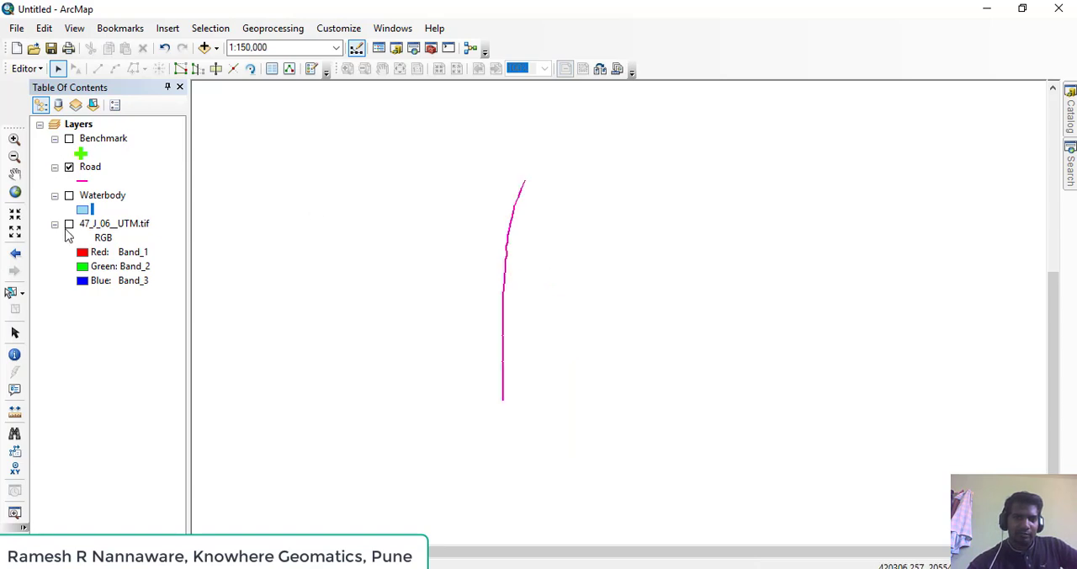
Display the 47_J_06__UTM.tif map beneath the road and examine where the road crosses the river near Pārgaon
{"action": "left_click", "coordinate": [69, 225]}
{"action": "left_click", "coordinate": [69, 226]}
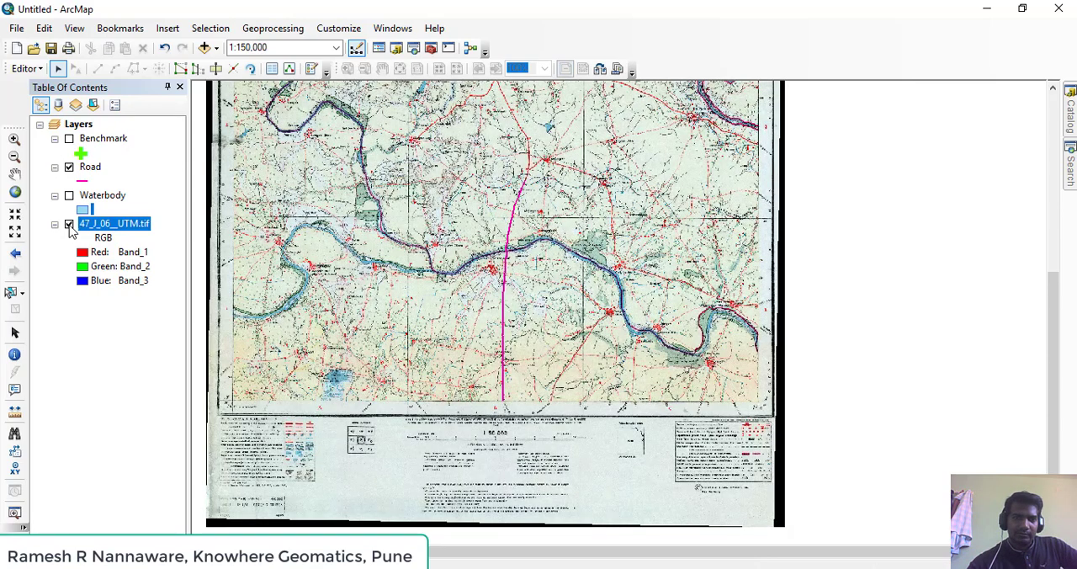
{"action": "left_click", "coordinate": [69, 225]}
{"action": "left_click_drag", "start_coordinate": [498, 256], "coordinate": [497, 386]}
{"action": "scroll", "coordinate": [499, 389], "scroll_direction": "up", "scroll_amount": 8}
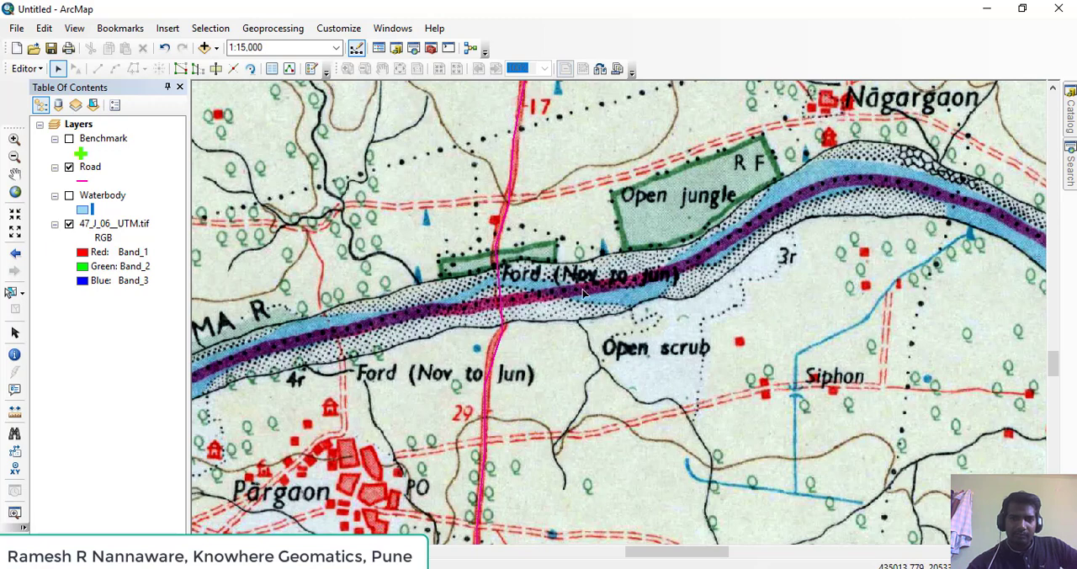
Hide the 47_J_06__UTM.tif map and split the selected road at its eastern bend vertex just south of the river crossing
{"action": "left_click", "coordinate": [499, 289]}
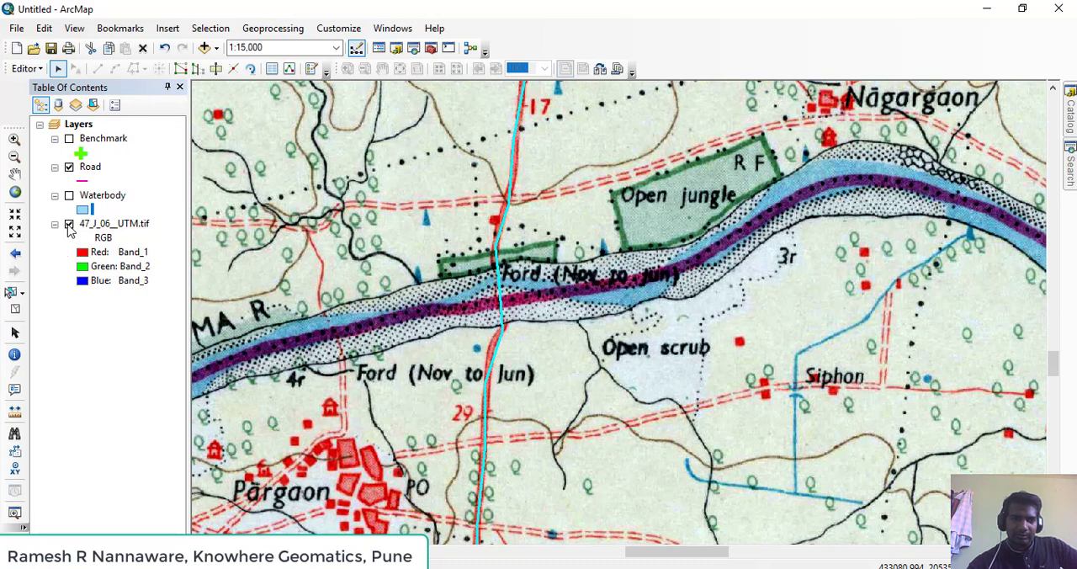
{"action": "left_click", "coordinate": [69, 226]}
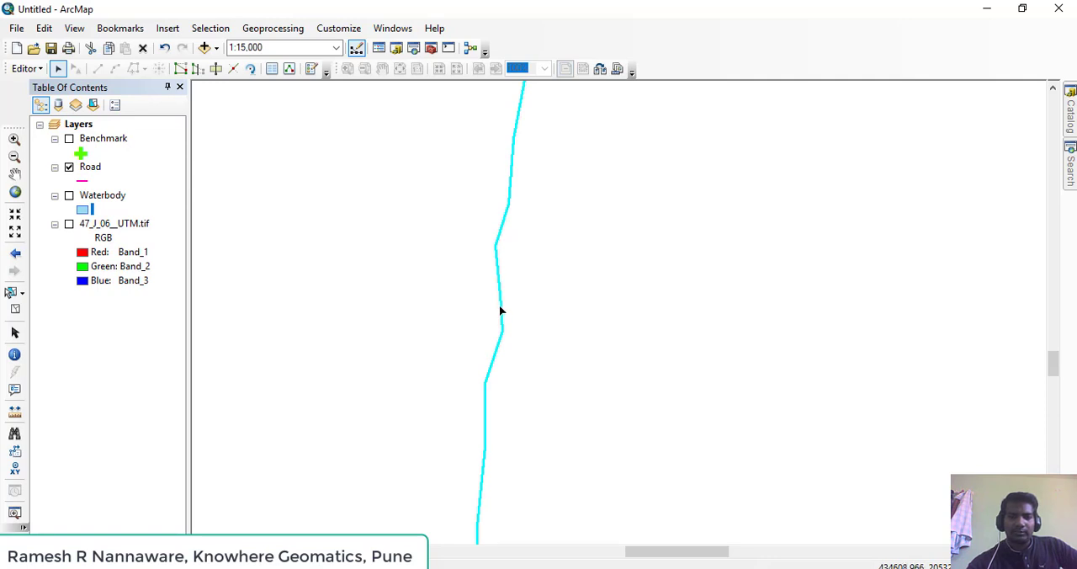
{"action": "left_click", "coordinate": [562, 271]}
{"action": "left_click", "coordinate": [504, 216]}
{"action": "left_click", "coordinate": [237, 74]}
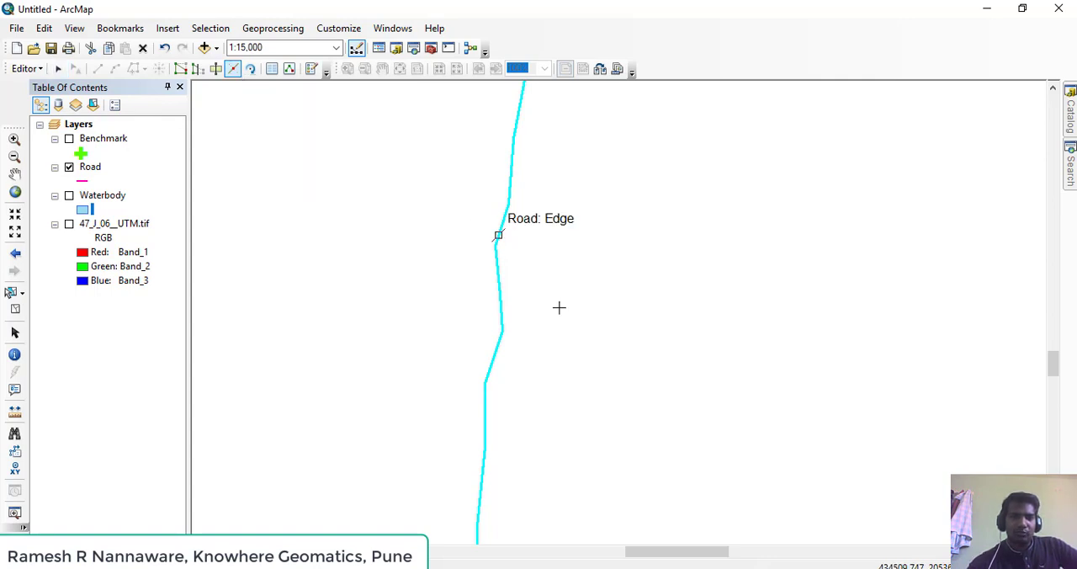
{"action": "left_click", "coordinate": [503, 331]}
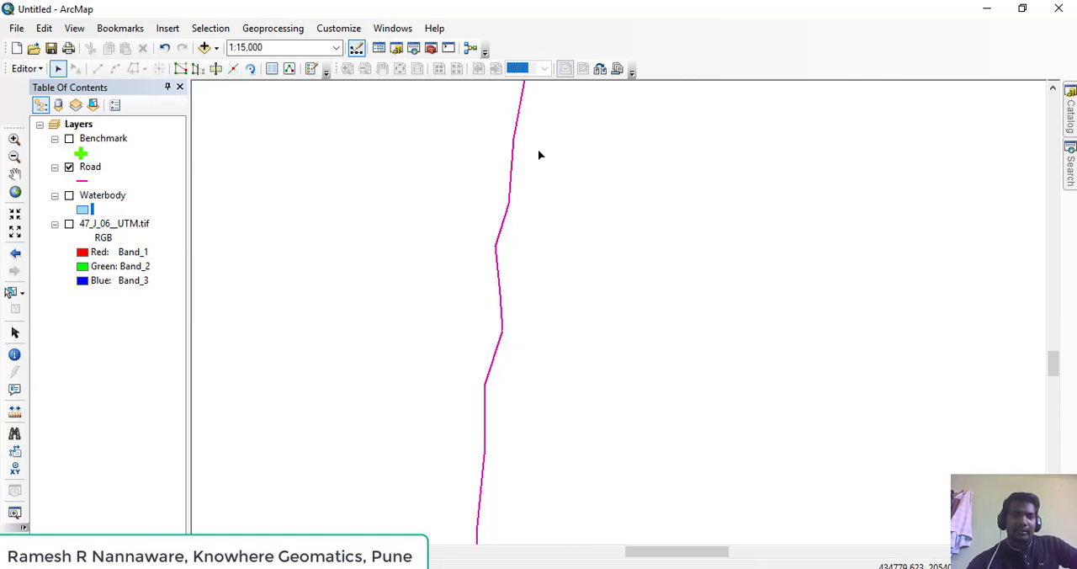
Check the split by selecting the road parts north and south of the split vertex individually, and clear the selection
{"action": "left_click_drag", "start_coordinate": [493, 153], "coordinate": [530, 217]}
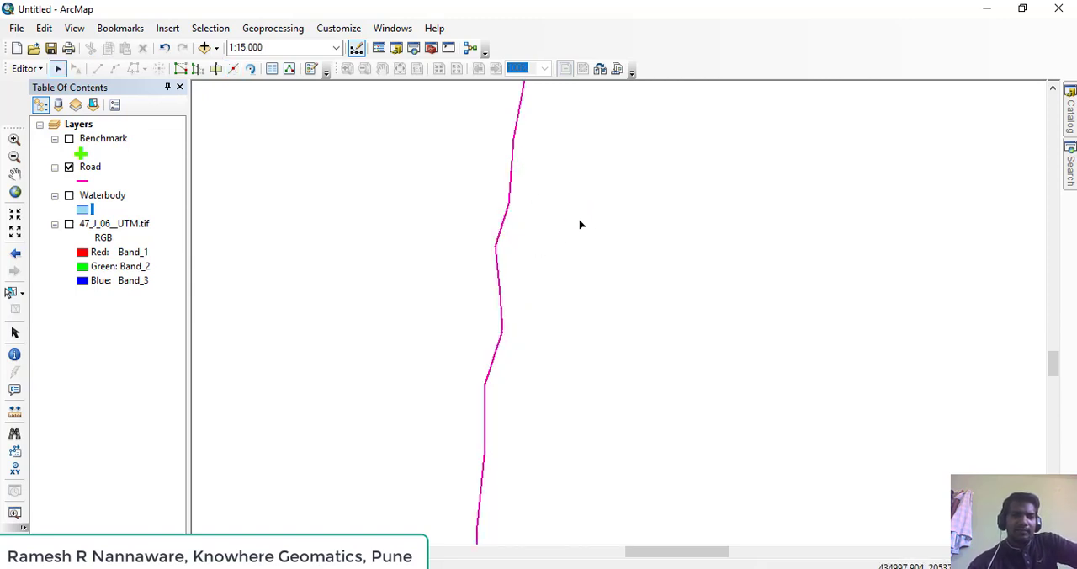
{"action": "left_click_drag", "start_coordinate": [541, 312], "coordinate": [537, 208]}
{"action": "left_click_drag", "start_coordinate": [464, 297], "coordinate": [557, 404]}
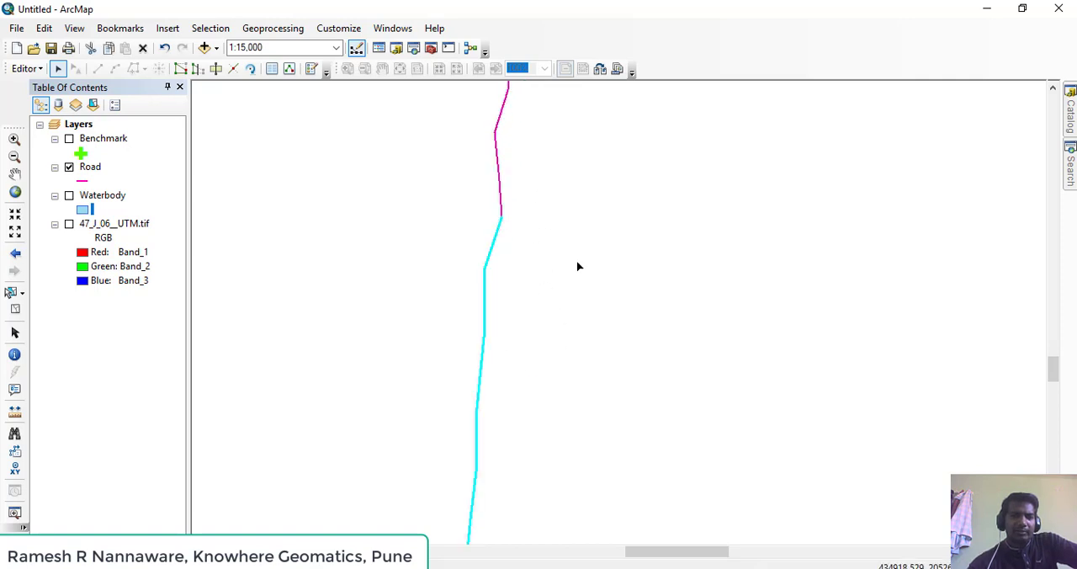
{"action": "left_click", "coordinate": [571, 207]}
{"action": "left_click_drag", "start_coordinate": [572, 171], "coordinate": [568, 339]}
{"action": "scroll", "coordinate": [547, 295], "scroll_direction": "up", "scroll_amount": 2}
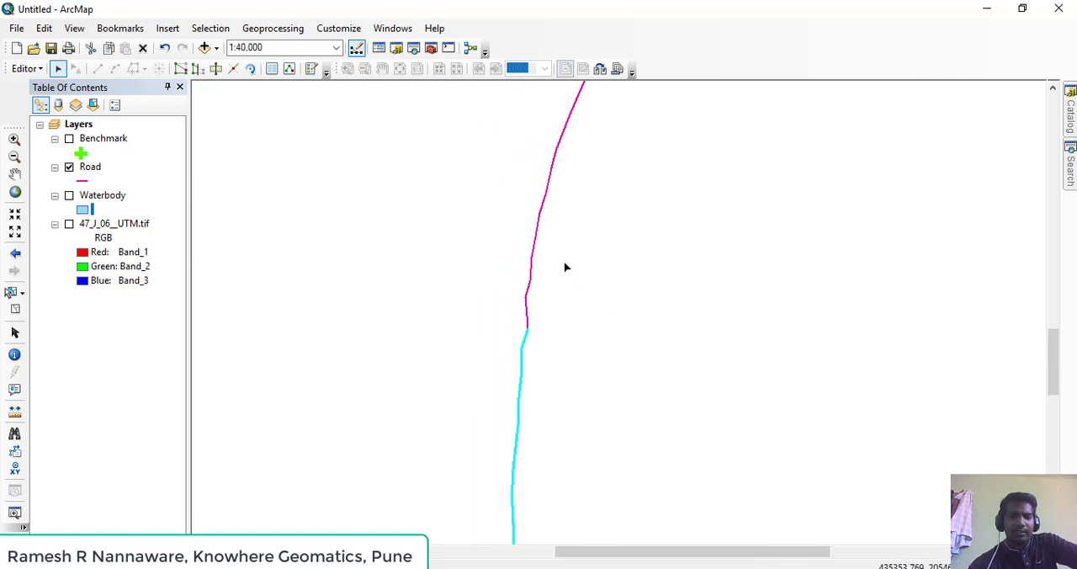
{"action": "left_click_drag", "start_coordinate": [562, 265], "coordinate": [526, 310]}
{"action": "scroll", "coordinate": [527, 313], "scroll_direction": "up", "scroll_amount": 1}
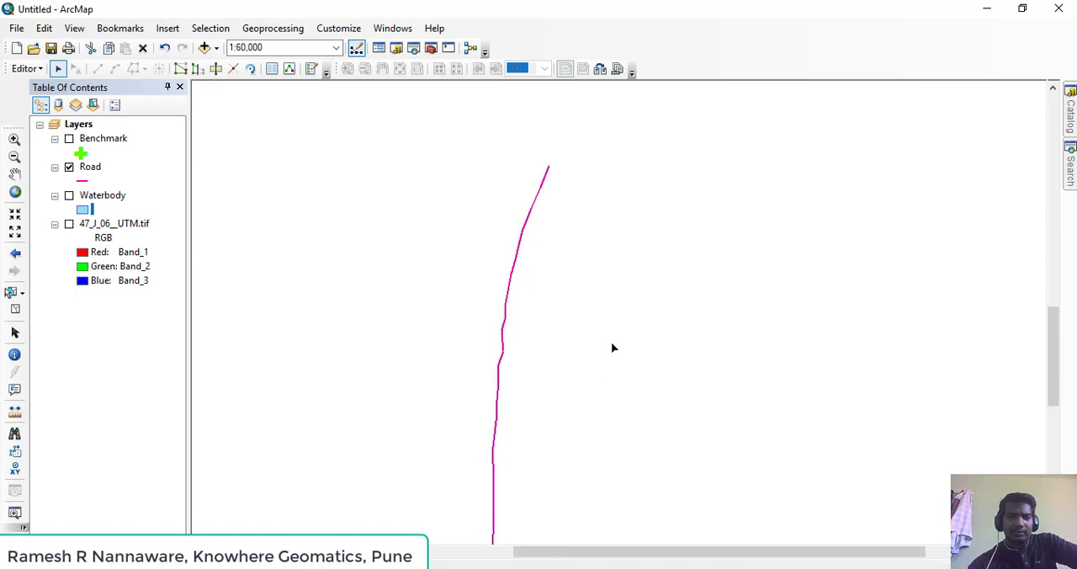
{"action": "scroll", "coordinate": [585, 312], "scroll_direction": "up", "scroll_amount": 1}
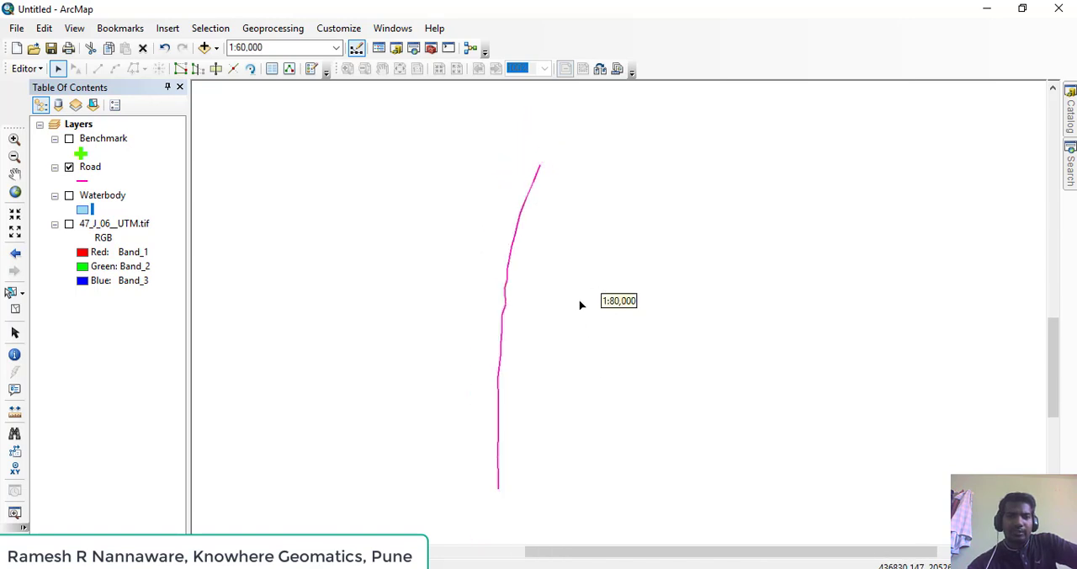
{"action": "left_click", "coordinate": [523, 192]}
{"action": "left_click_drag", "start_coordinate": [464, 280], "coordinate": [519, 332]}
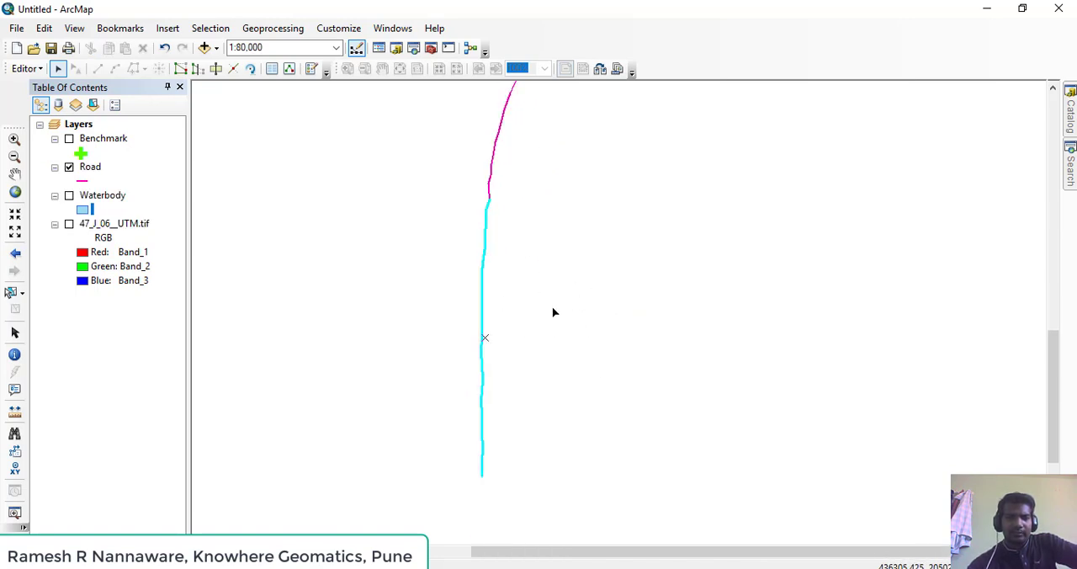
{"action": "left_click", "coordinate": [466, 287]}
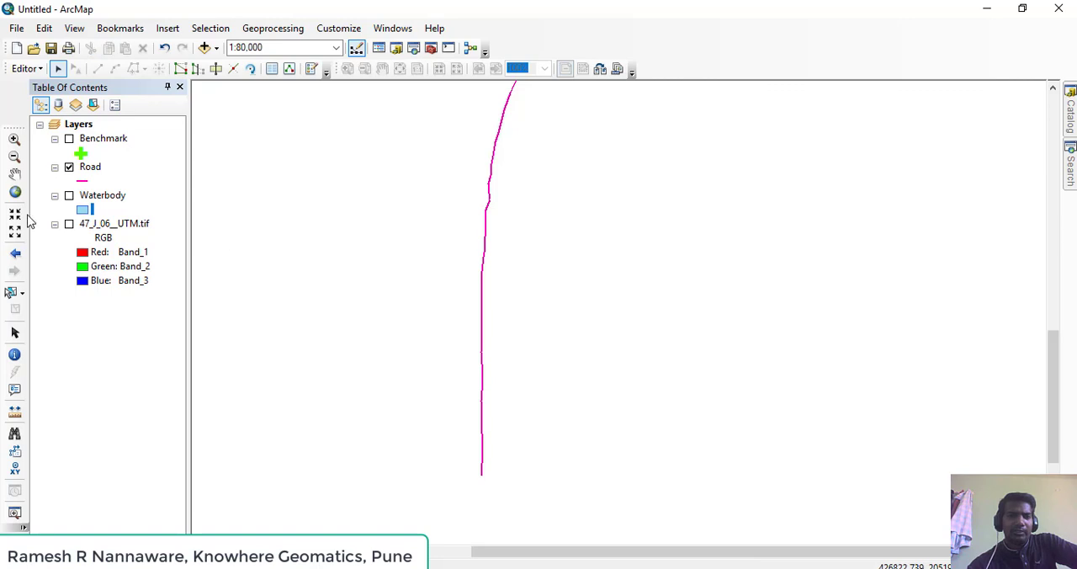
Examine the Road layer's attribute table for the split line records, close it, and check the northern road part on the map
{"action": "left_click", "coordinate": [94, 167]}
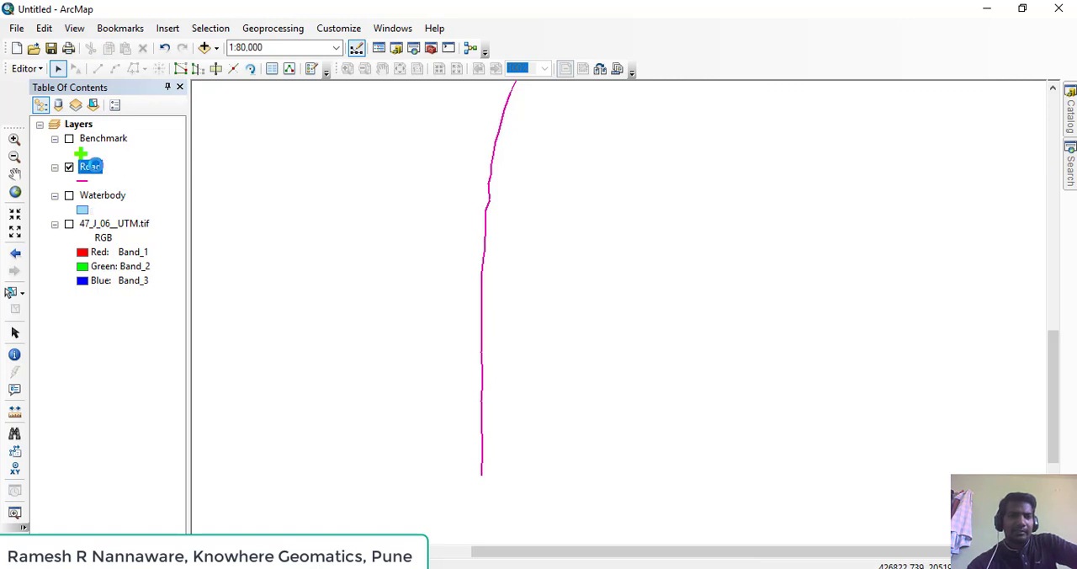
{"action": "right_click", "coordinate": [181, 199]}
{"action": "left_click", "coordinate": [202, 216]}
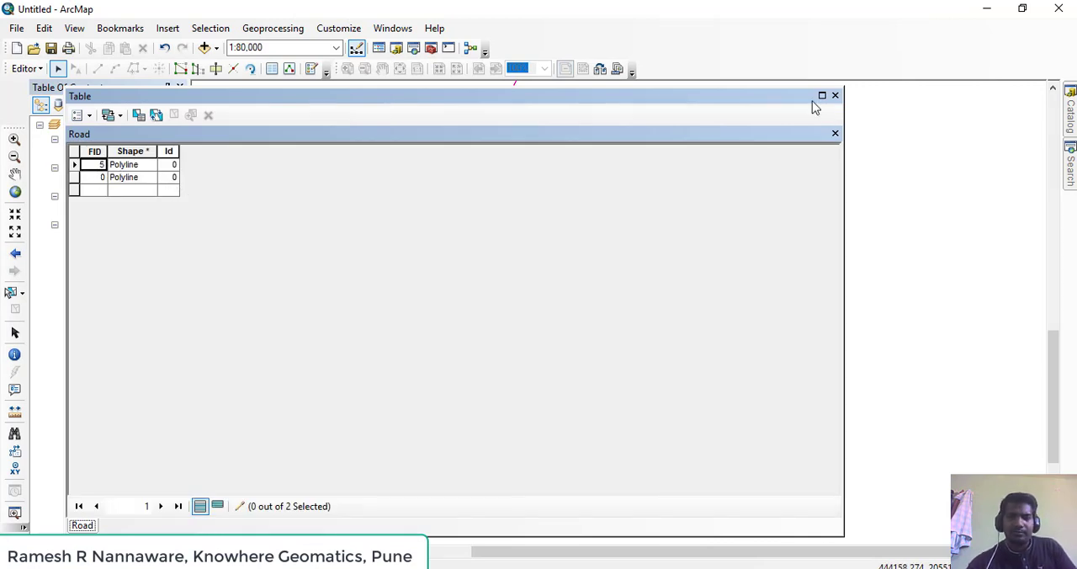
{"action": "left_click", "coordinate": [835, 95]}
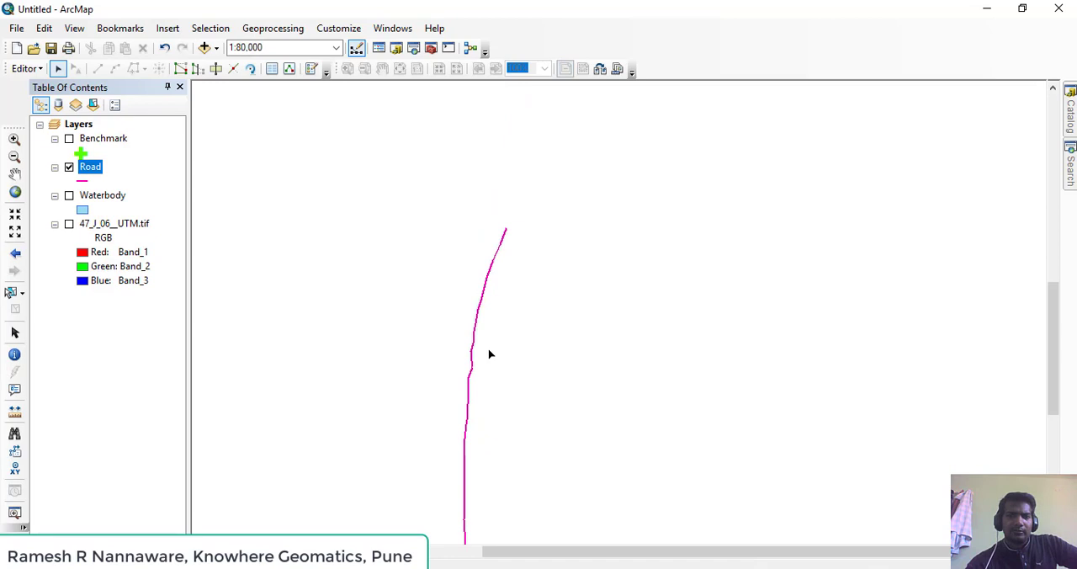
{"action": "left_click", "coordinate": [496, 247]}
{"action": "left_click_drag", "start_coordinate": [504, 357], "coordinate": [544, 234]}
{"action": "left_click", "coordinate": [561, 338]}
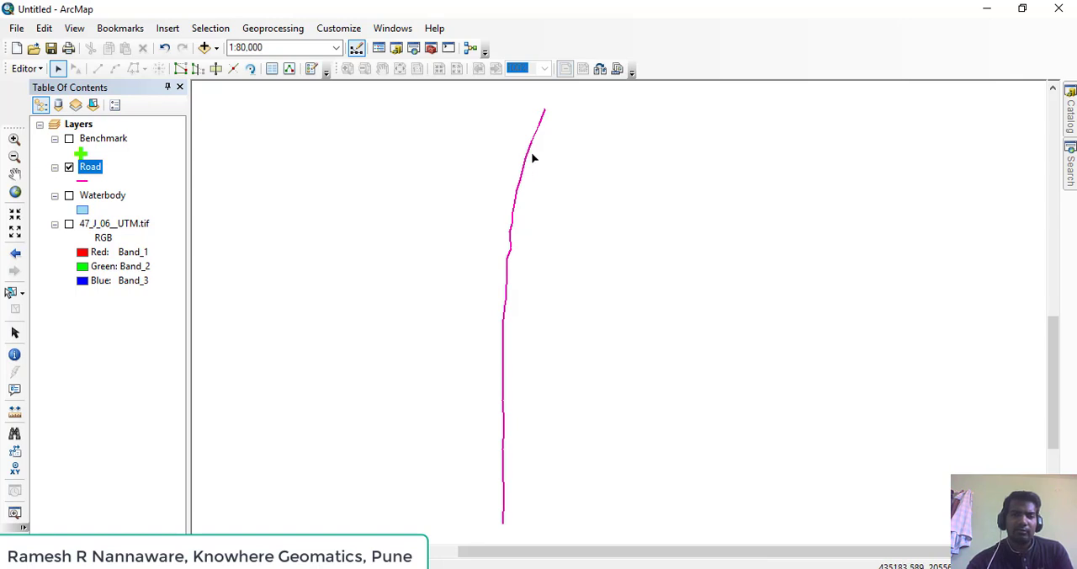
Merge both road parts, choosing the northern part as the feature the other is merged with, and clear the selection
{"action": "left_click_drag", "start_coordinate": [524, 133], "coordinate": [543, 165]}
{"action": "left_click_drag", "start_coordinate": [542, 168], "coordinate": [544, 172]}
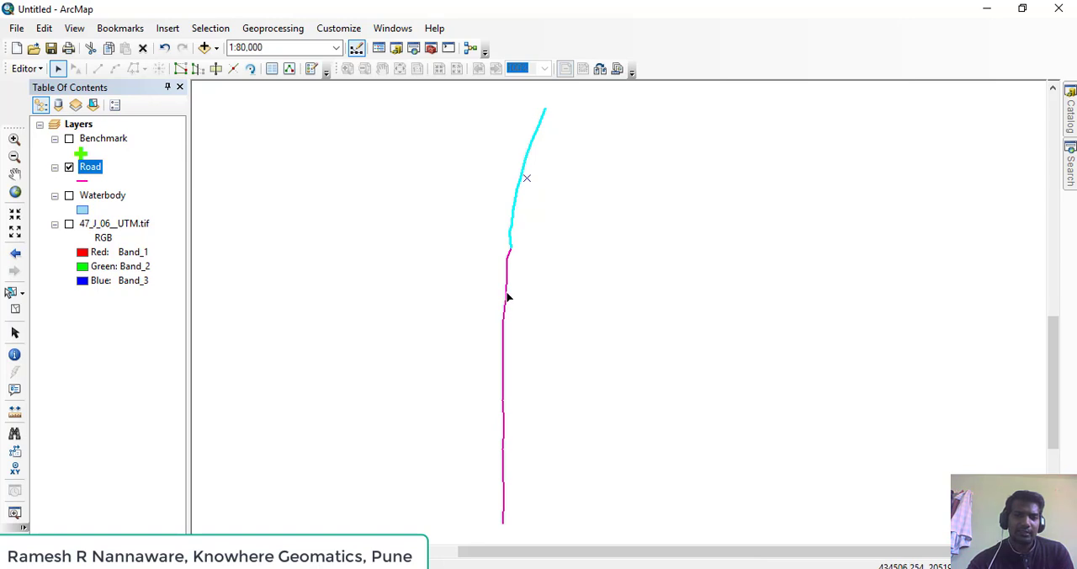
{"action": "left_click", "coordinate": [507, 296], "text": "shift"}
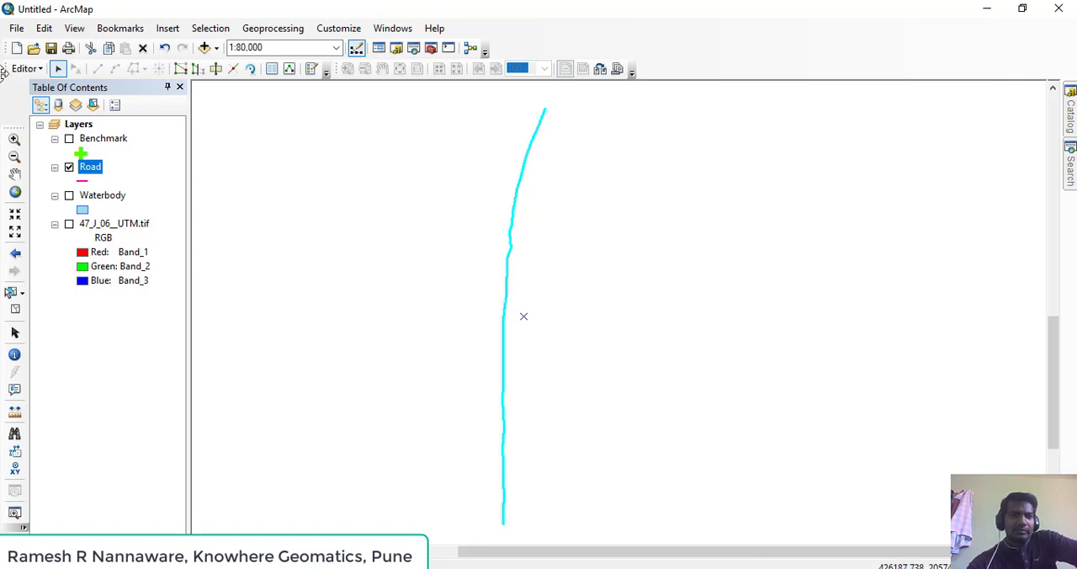
{"action": "left_click", "coordinate": [25, 68]}
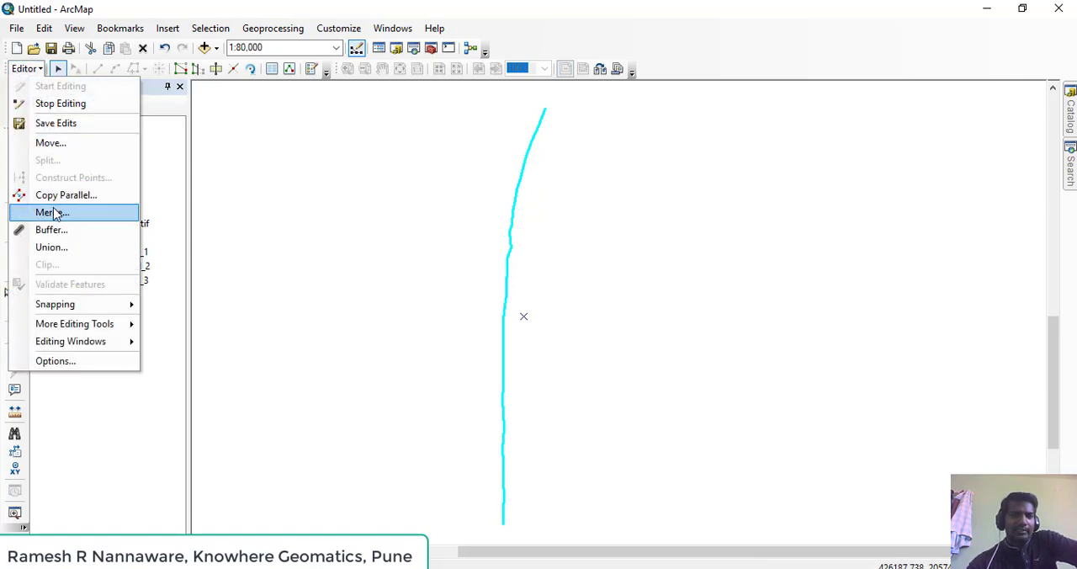
{"action": "left_click", "coordinate": [53, 213]}
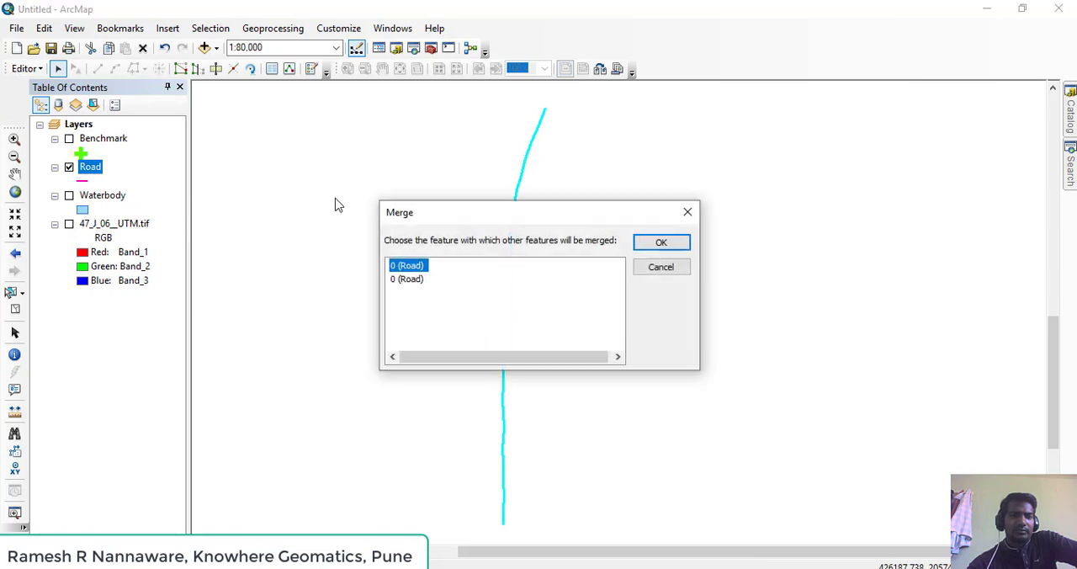
{"action": "left_click_drag", "start_coordinate": [439, 223], "coordinate": [204, 143]}
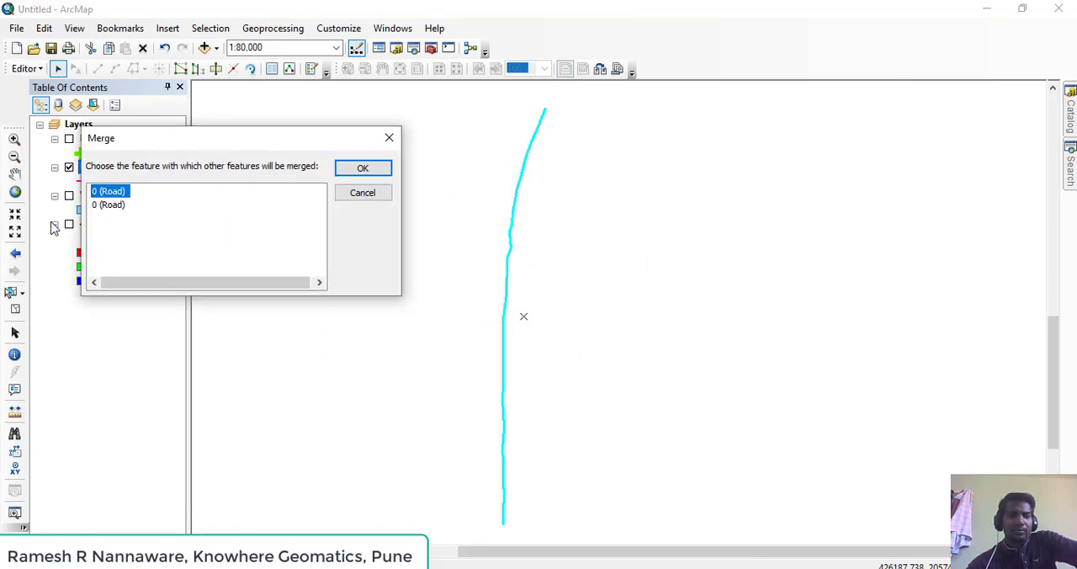
{"action": "left_click", "coordinate": [110, 206]}
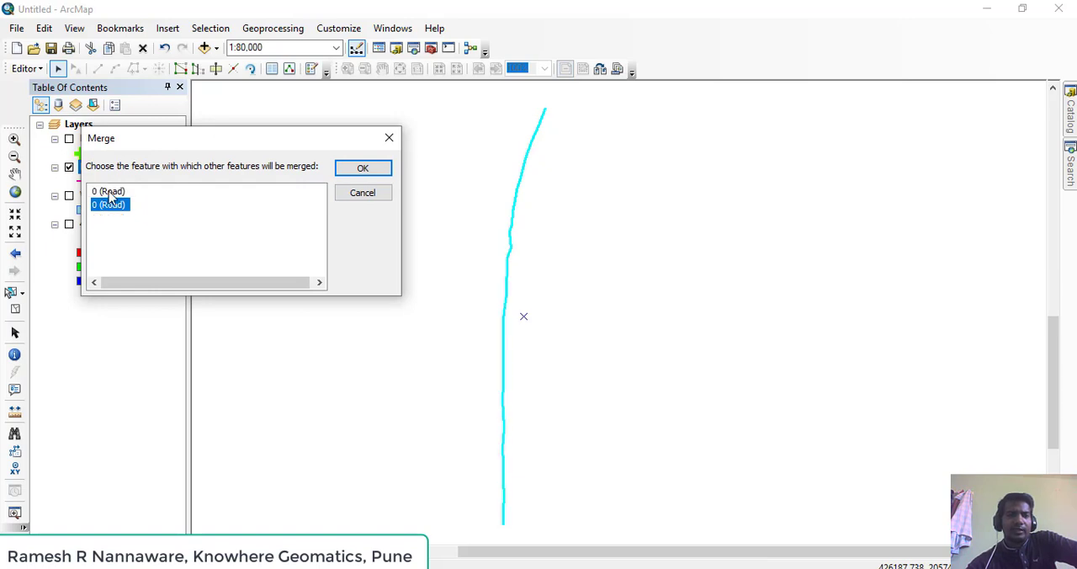
{"action": "left_click", "coordinate": [109, 193]}
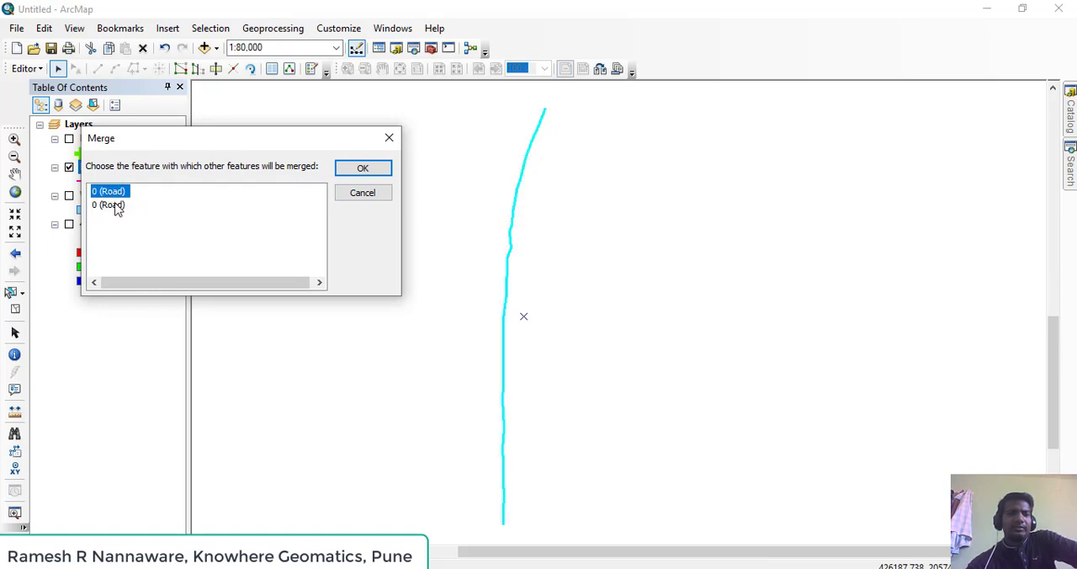
{"action": "left_click", "coordinate": [117, 207]}
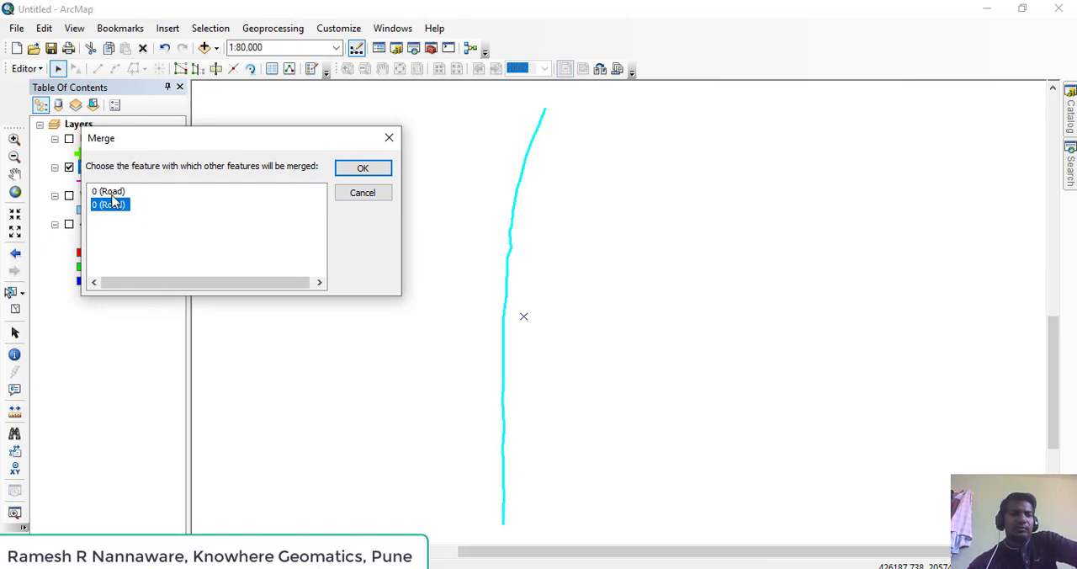
{"action": "left_click", "coordinate": [117, 194]}
{"action": "left_click", "coordinate": [117, 206]}
{"action": "left_click", "coordinate": [117, 192]}
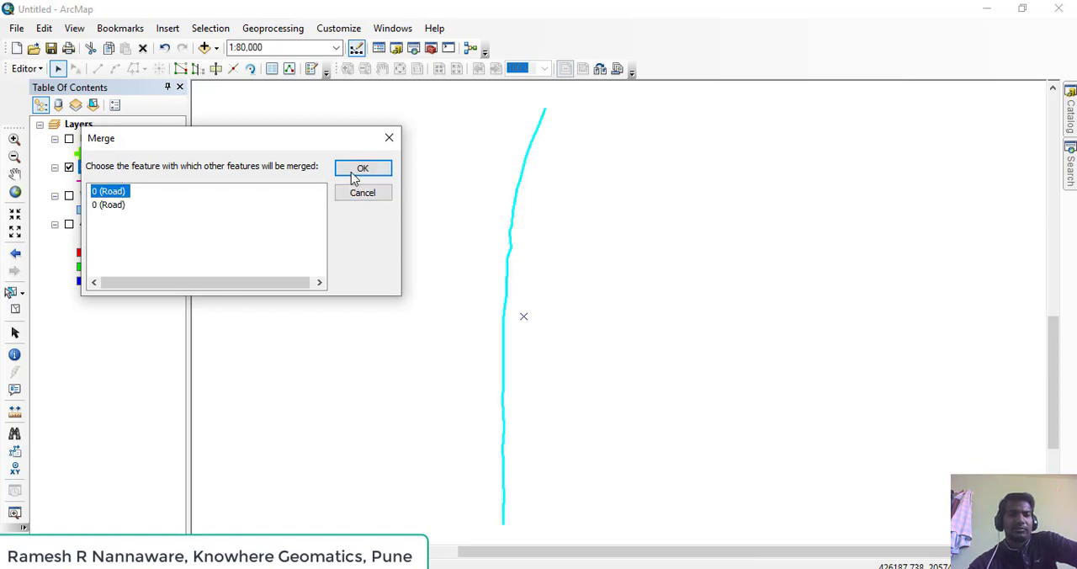
{"action": "left_click", "coordinate": [116, 196]}
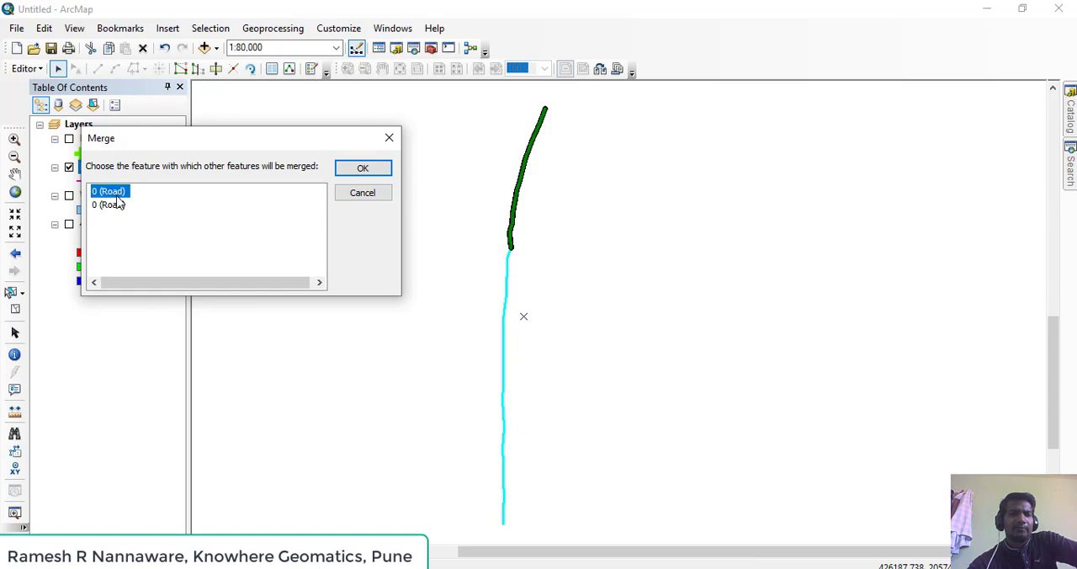
{"action": "left_click", "coordinate": [375, 168]}
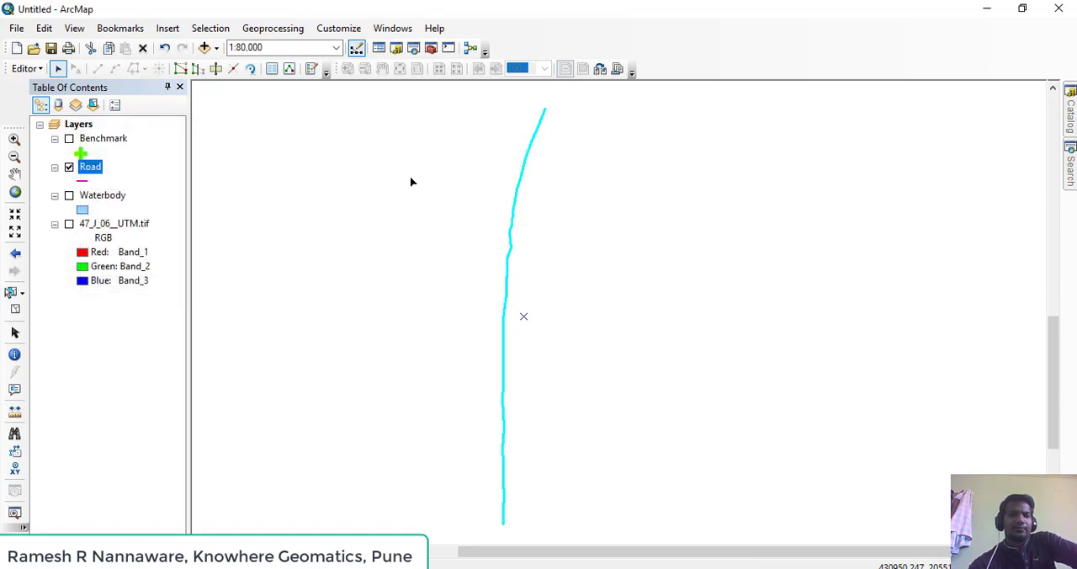
{"action": "scroll", "coordinate": [516, 194], "scroll_direction": "up", "scroll_amount": 2}
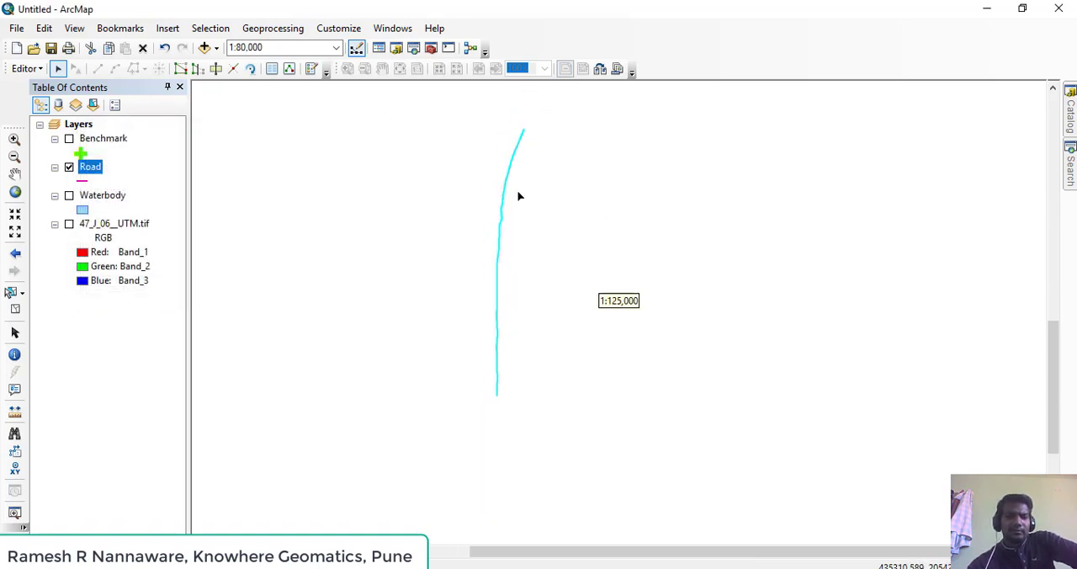
{"action": "left_click", "coordinate": [522, 204]}
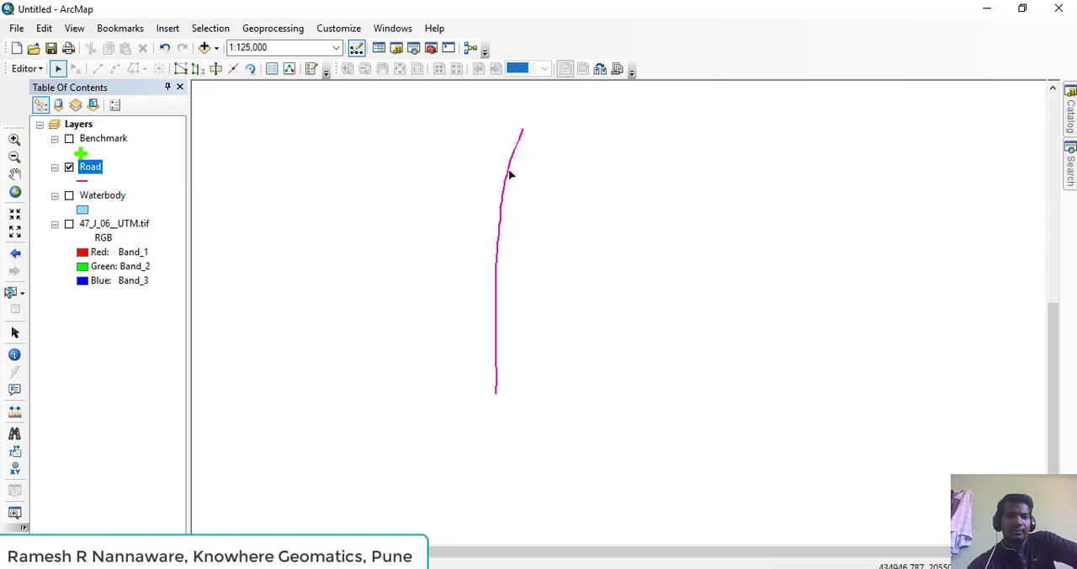
Check the merged road by selecting it and examining the Road layer's attribute table, then close the table and clear the selection
{"action": "left_click", "coordinate": [509, 168]}
{"action": "left_click", "coordinate": [560, 220]}
{"action": "left_click", "coordinate": [503, 202]}
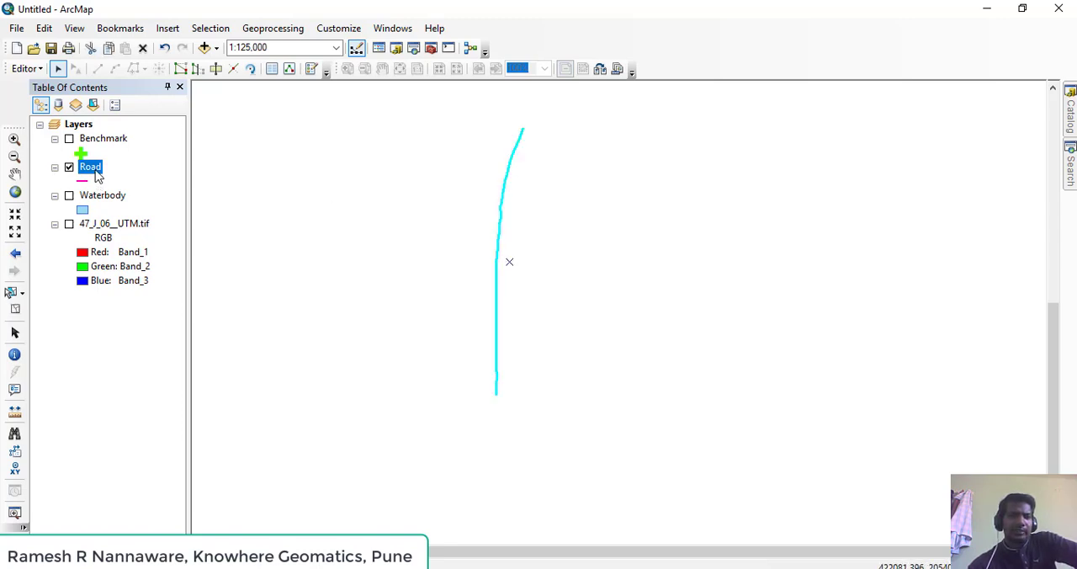
{"action": "right_click", "coordinate": [92, 173]}
{"action": "left_click", "coordinate": [131, 215]}
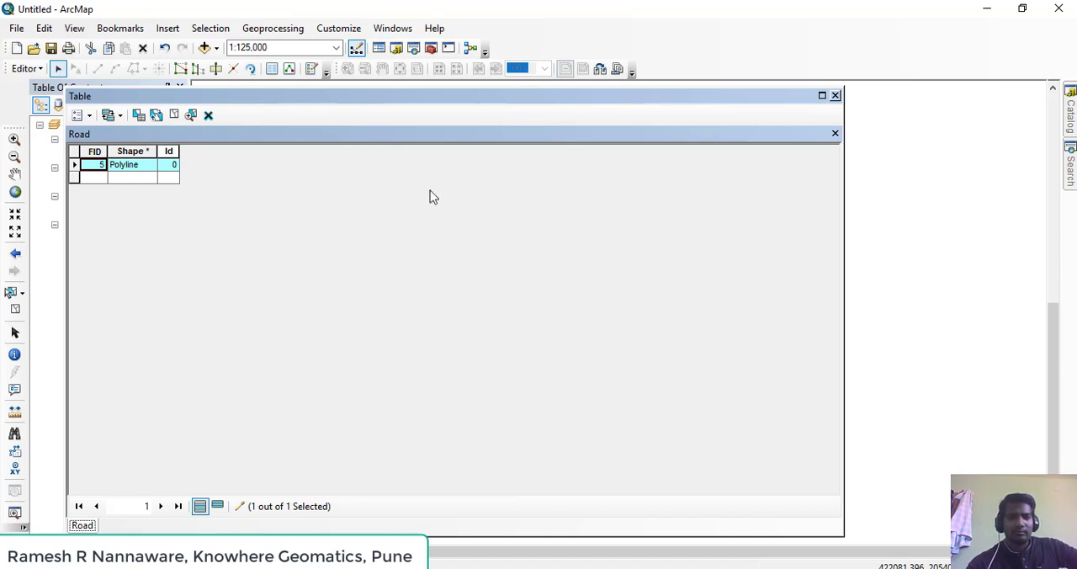
{"action": "left_click", "coordinate": [835, 96]}
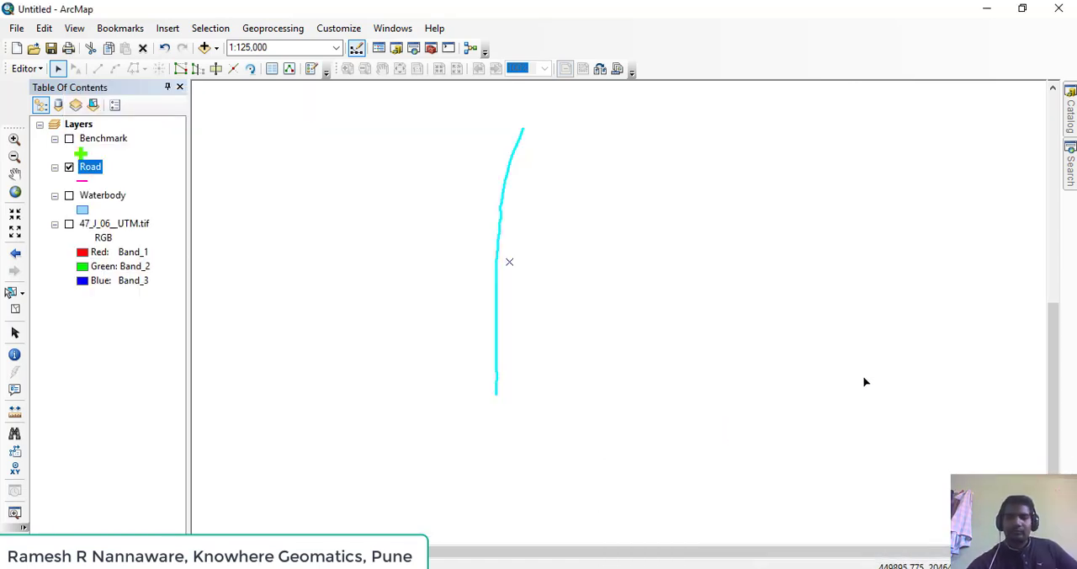
{"action": "mouse_move", "coordinate": [539, 208]}
{"action": "left_mouse_down"}
{"action": "mouse_move", "coordinate": [537, 306]}
{"action": "mouse_move", "coordinate": [552, 210]}
{"action": "left_mouse_up"}
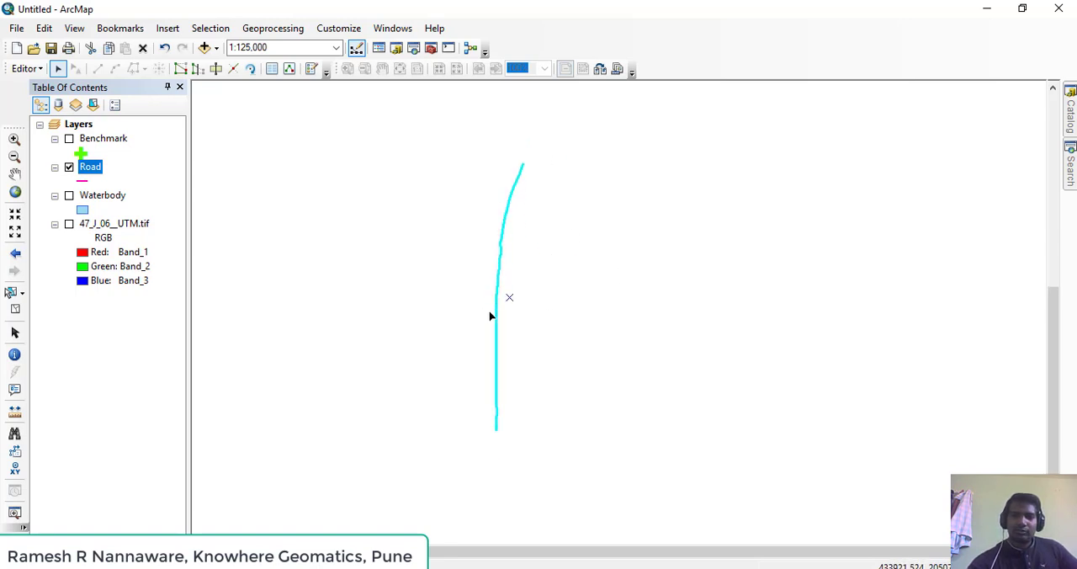
{"action": "left_click", "coordinate": [454, 243]}
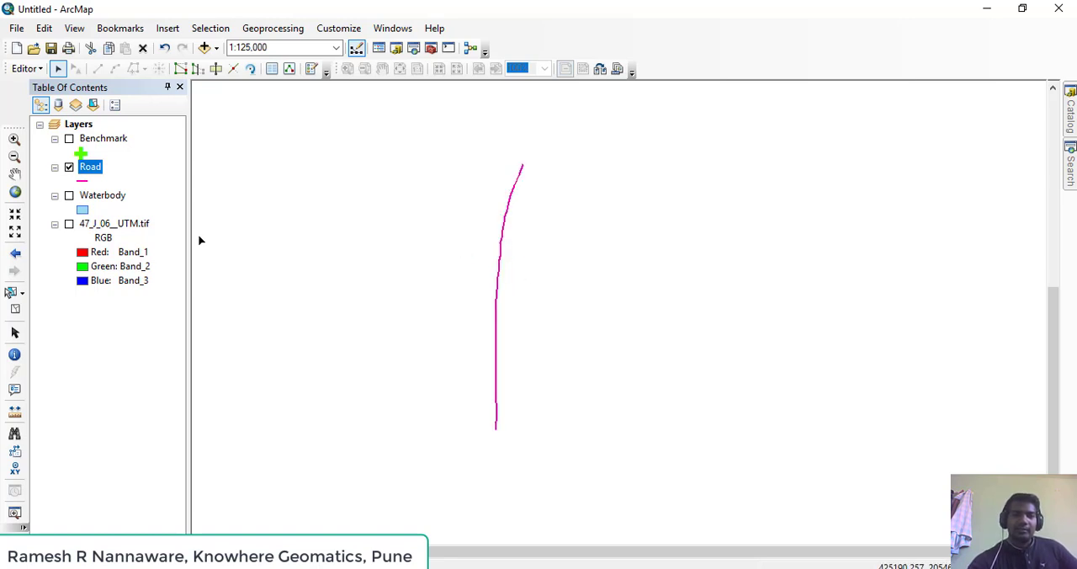
Hide the Road layer, show the Waterbody layer, and bring its eastern polygon into view
{"action": "left_click", "coordinate": [69, 168]}
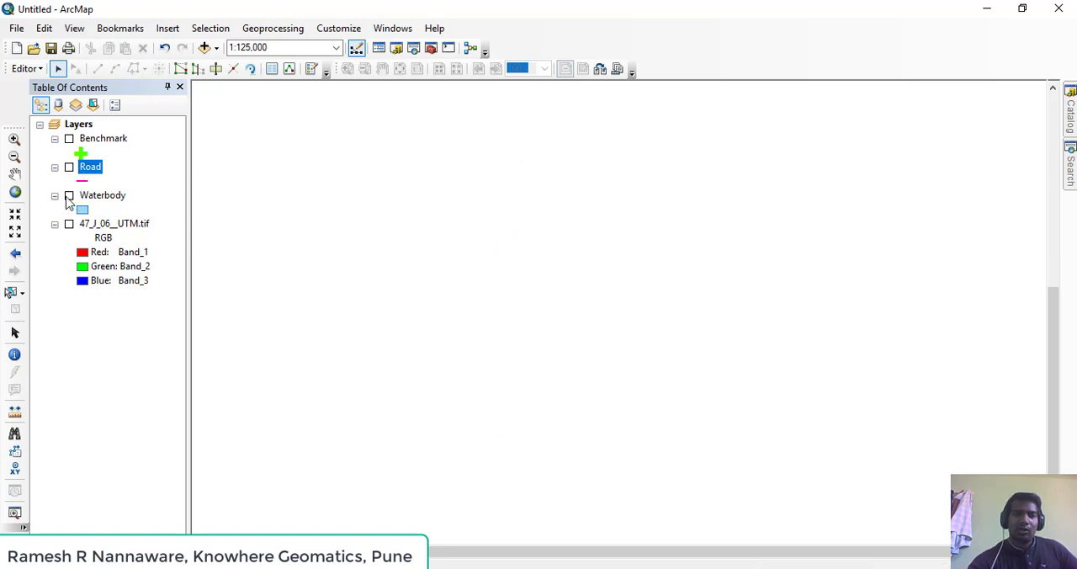
{"action": "left_click", "coordinate": [69, 195]}
{"action": "left_click_drag", "start_coordinate": [554, 203], "coordinate": [556, 339]}
{"action": "scroll", "coordinate": [473, 255], "scroll_direction": "up", "scroll_amount": 3}
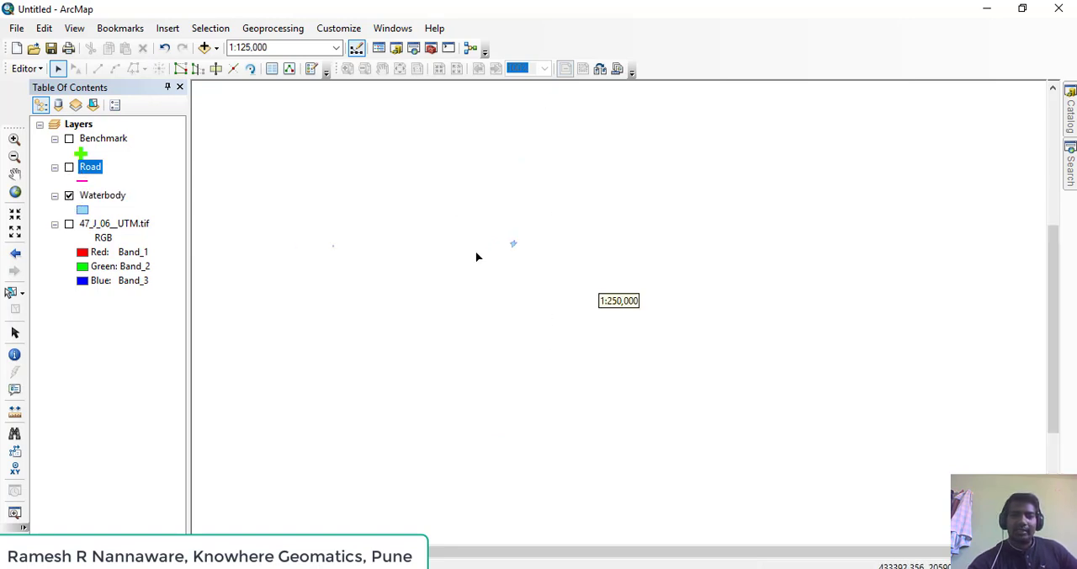
{"action": "left_click_drag", "start_coordinate": [507, 296], "coordinate": [649, 403]}
{"action": "left_click_drag", "start_coordinate": [539, 324], "coordinate": [508, 187]}
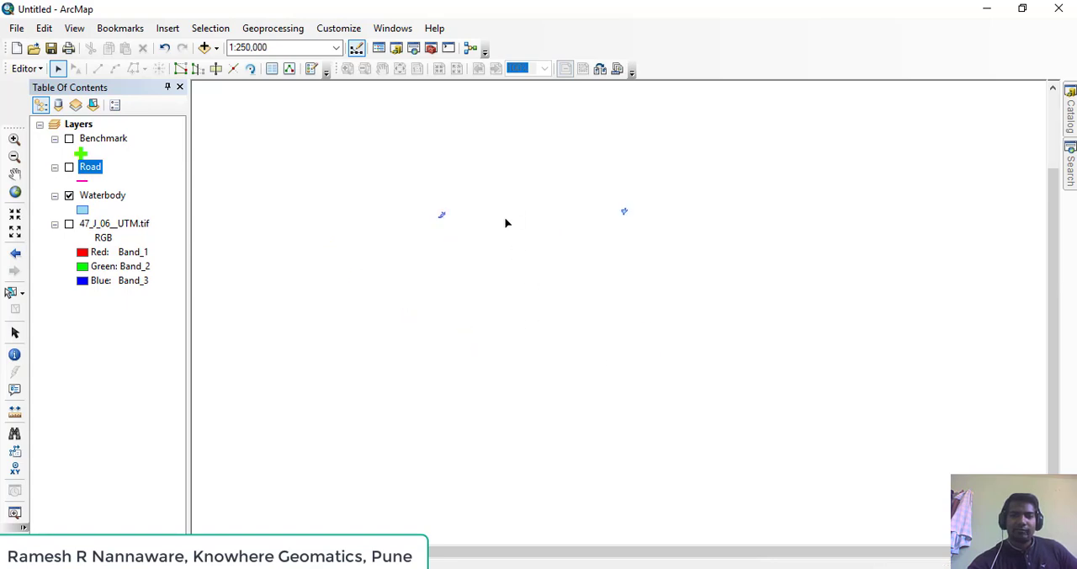
{"action": "scroll", "coordinate": [477, 210], "scroll_direction": "down", "scroll_amount": 2}
{"action": "scroll", "coordinate": [478, 220], "scroll_direction": "down", "scroll_amount": 2}
{"action": "left_click_drag", "start_coordinate": [614, 233], "coordinate": [409, 285]}
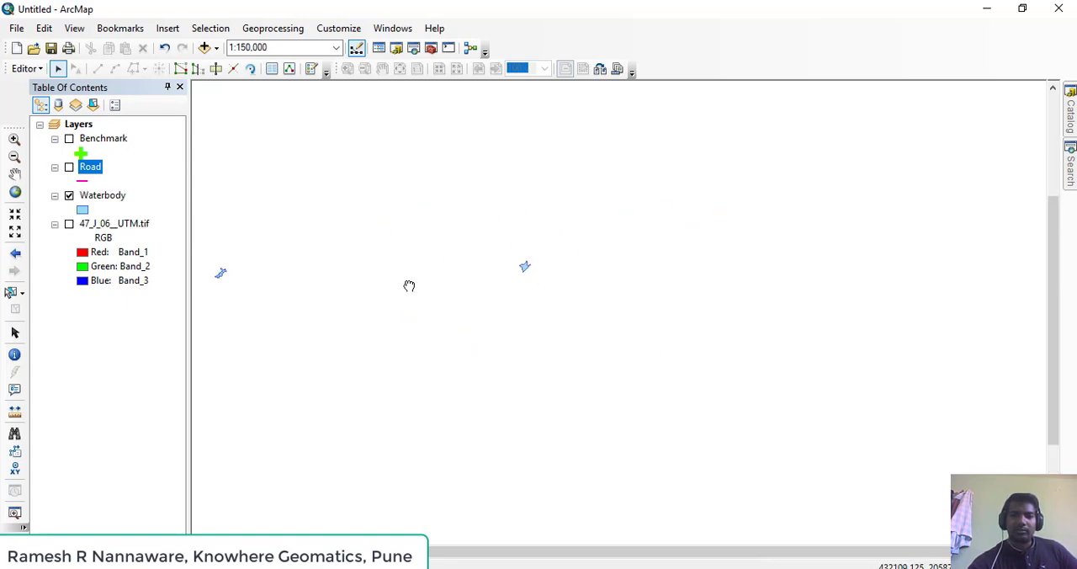
Compare the eastern waterbody polygon with the 47_J_06__UTM.tif map at close range, and hide the map again
{"action": "left_click", "coordinate": [69, 223]}
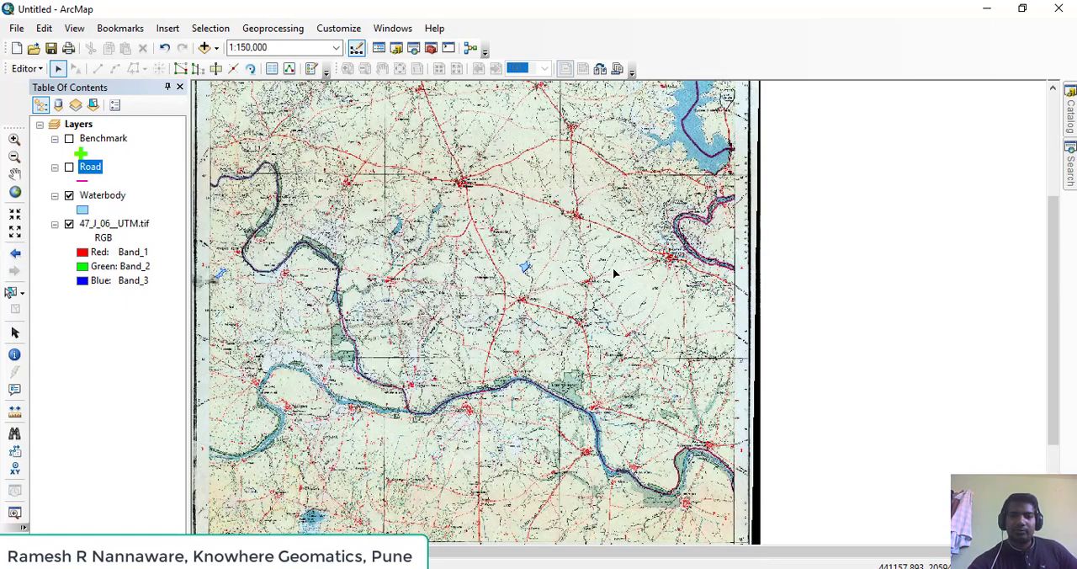
{"action": "scroll", "coordinate": [468, 327], "scroll_direction": "down", "scroll_amount": 15}
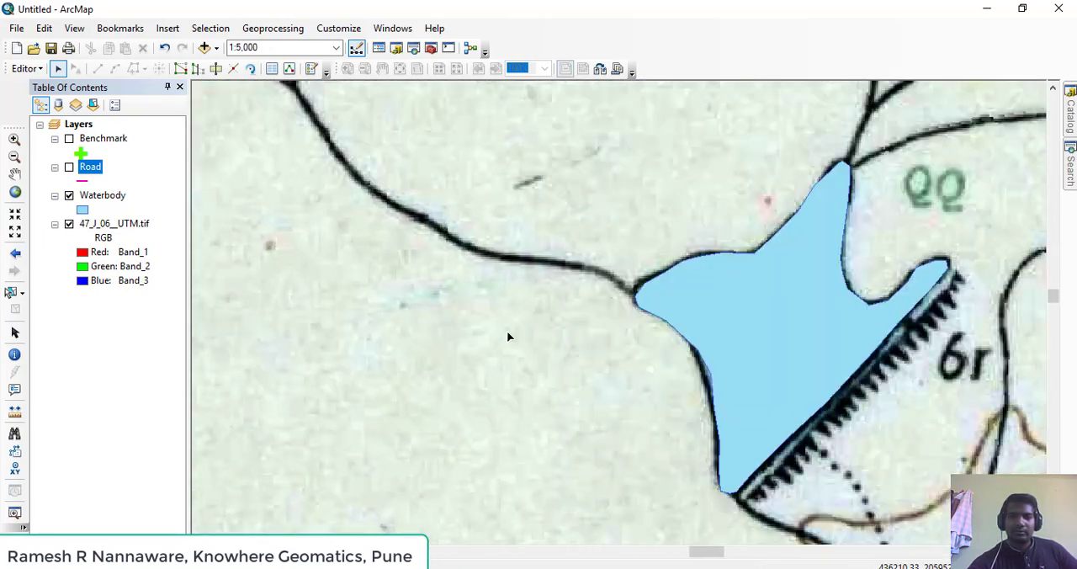
{"action": "left_click_drag", "start_coordinate": [507, 336], "coordinate": [250, 361]}
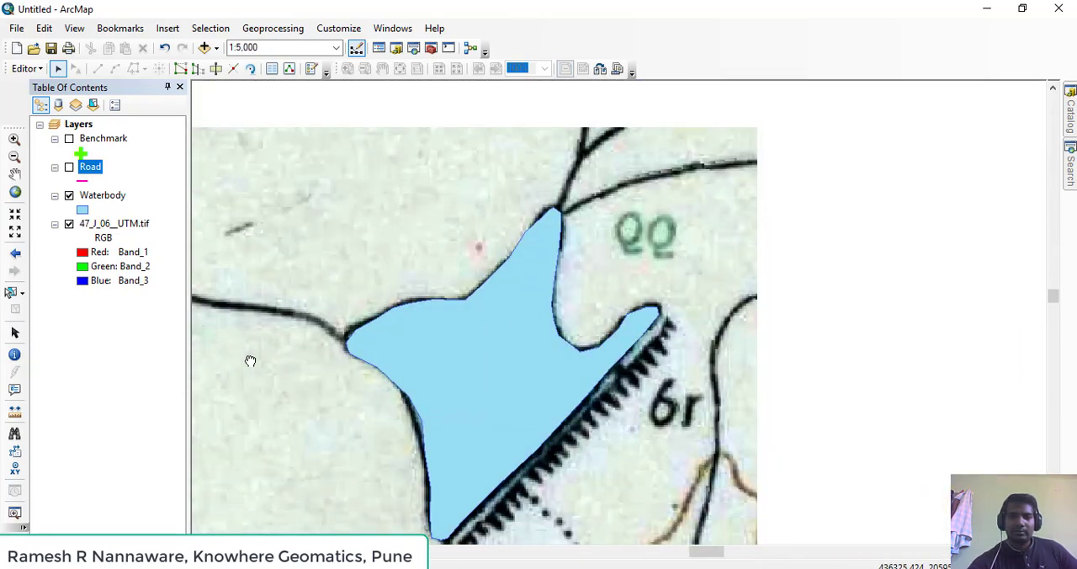
{"action": "left_click", "coordinate": [69, 223]}
{"action": "left_click_drag", "start_coordinate": [482, 302], "coordinate": [541, 220]}
{"action": "scroll", "coordinate": [478, 318], "scroll_direction": "up", "scroll_amount": 1}
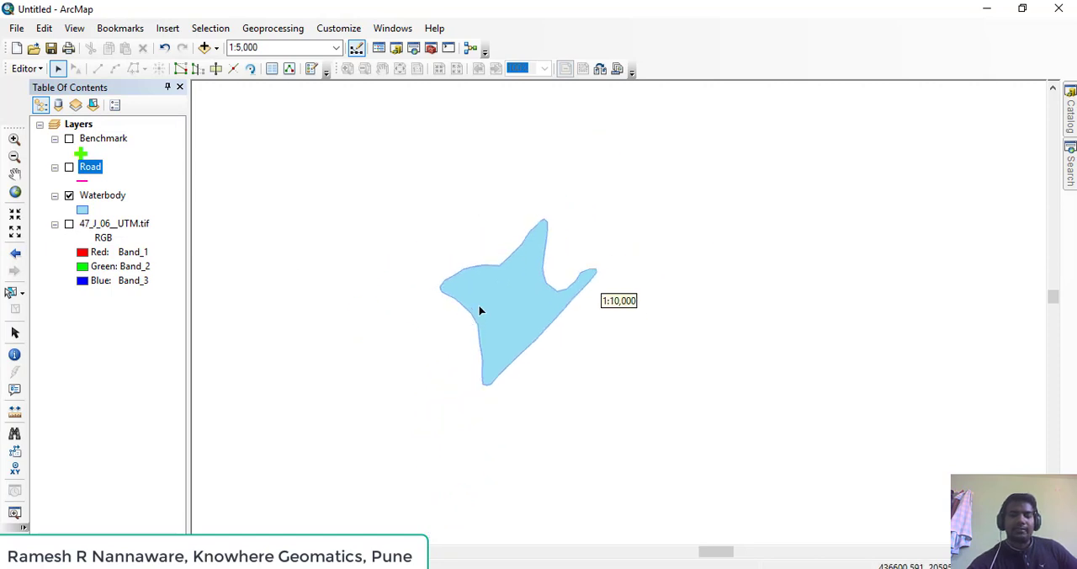
Cut the selected waterbody polygon in two along a bent line from its northeastern notch to the vertex on its western edge
{"action": "left_click", "coordinate": [519, 334]}
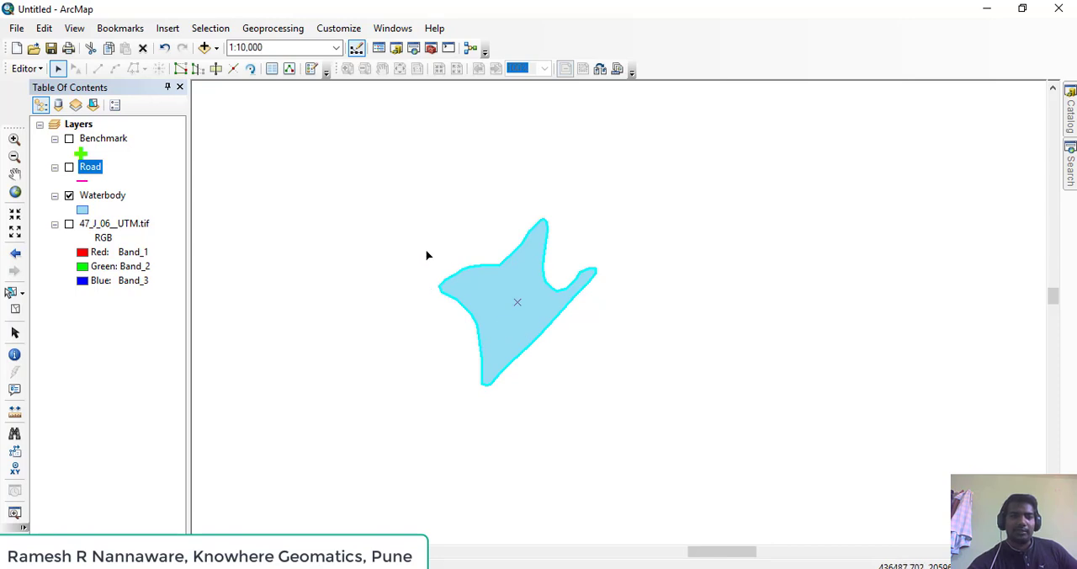
{"action": "left_click", "coordinate": [449, 342]}
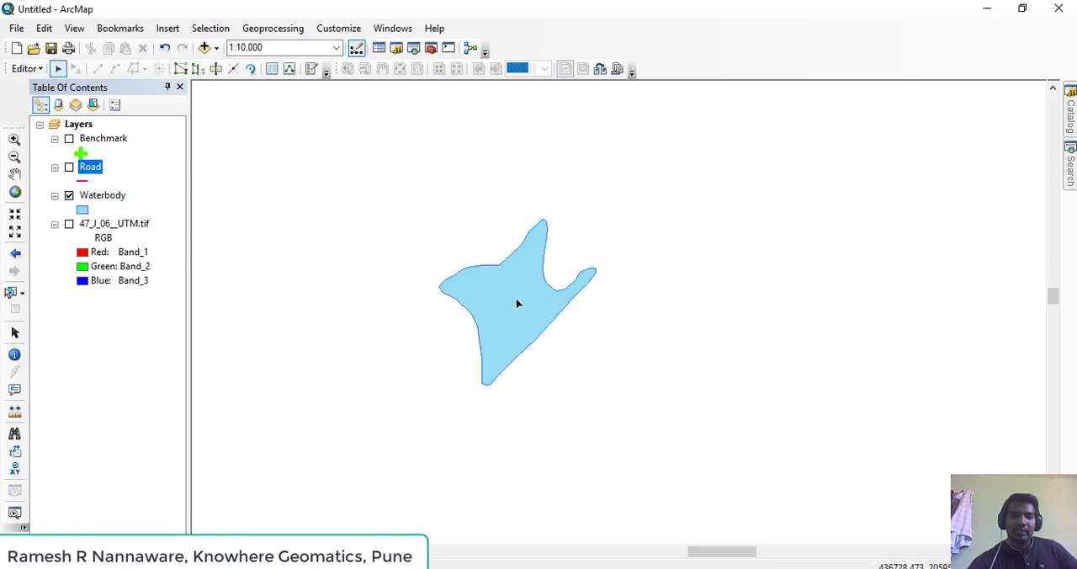
{"action": "left_click", "coordinate": [517, 304]}
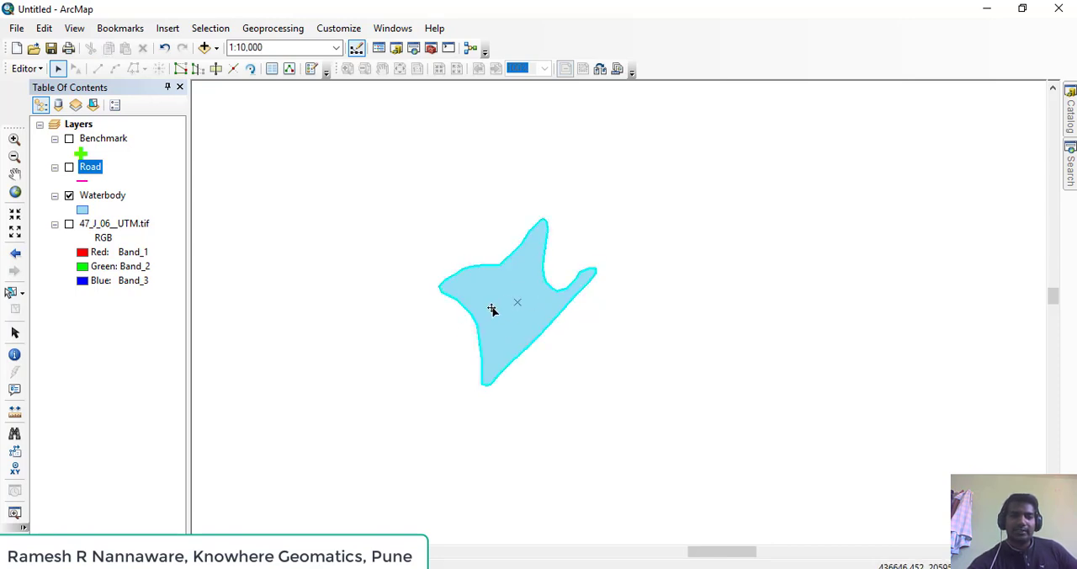
{"action": "left_click", "coordinate": [216, 69]}
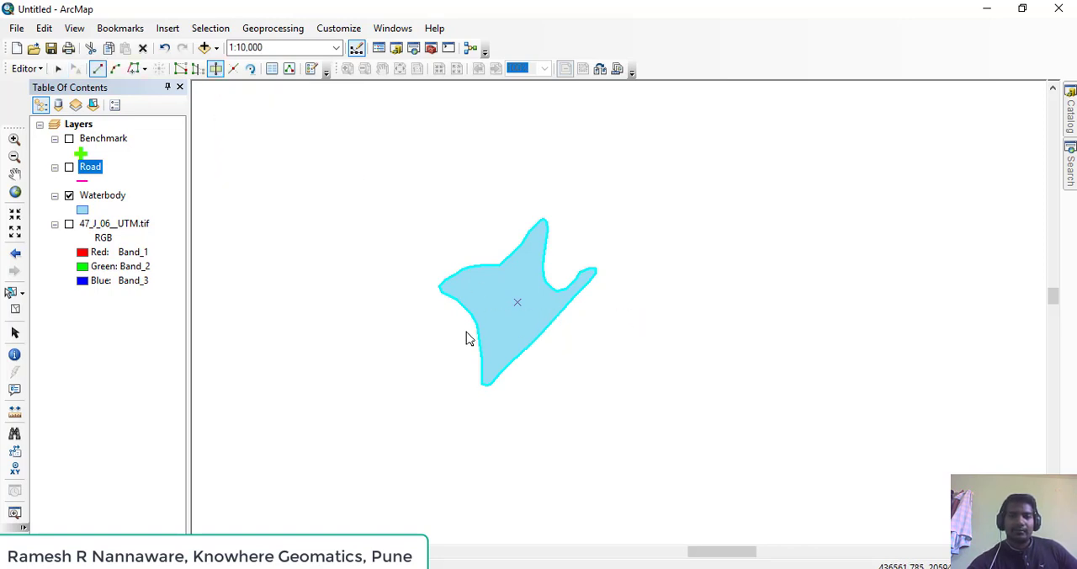
{"action": "scroll", "coordinate": [466, 337], "scroll_direction": "down", "scroll_amount": 4}
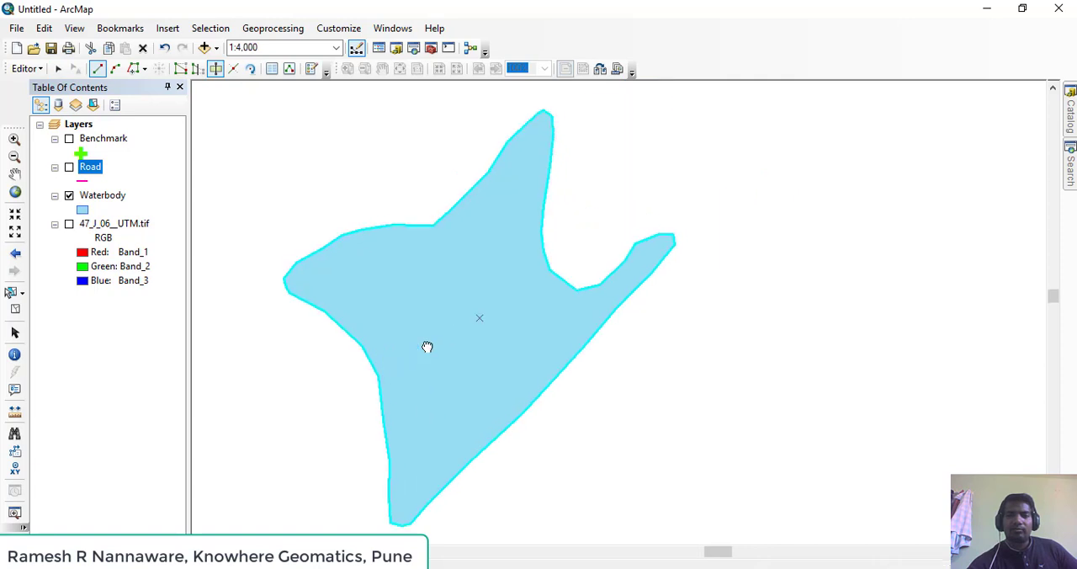
{"action": "left_click", "coordinate": [571, 243]}
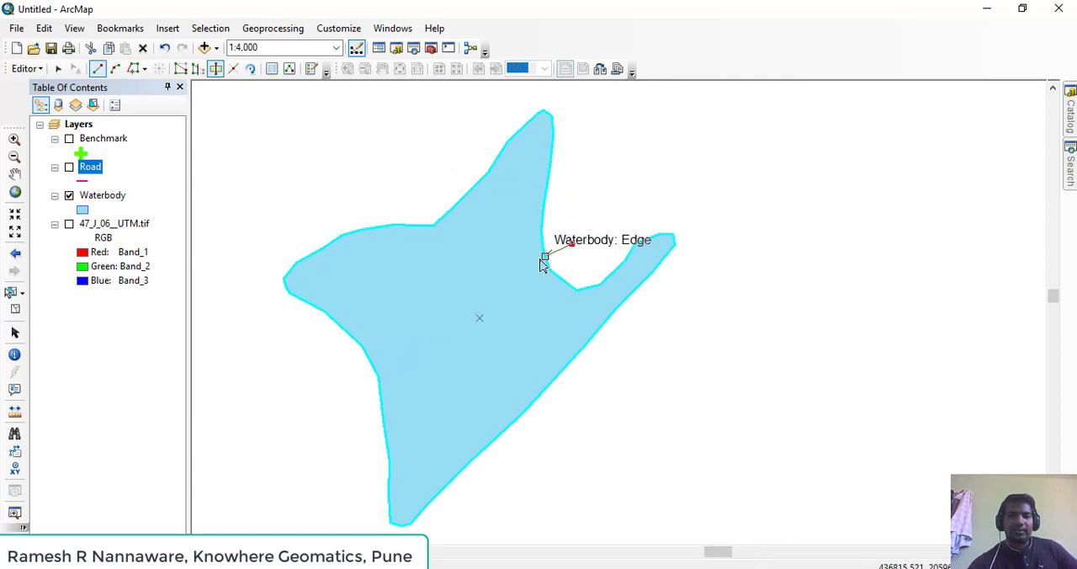
{"action": "left_click", "coordinate": [545, 255]}
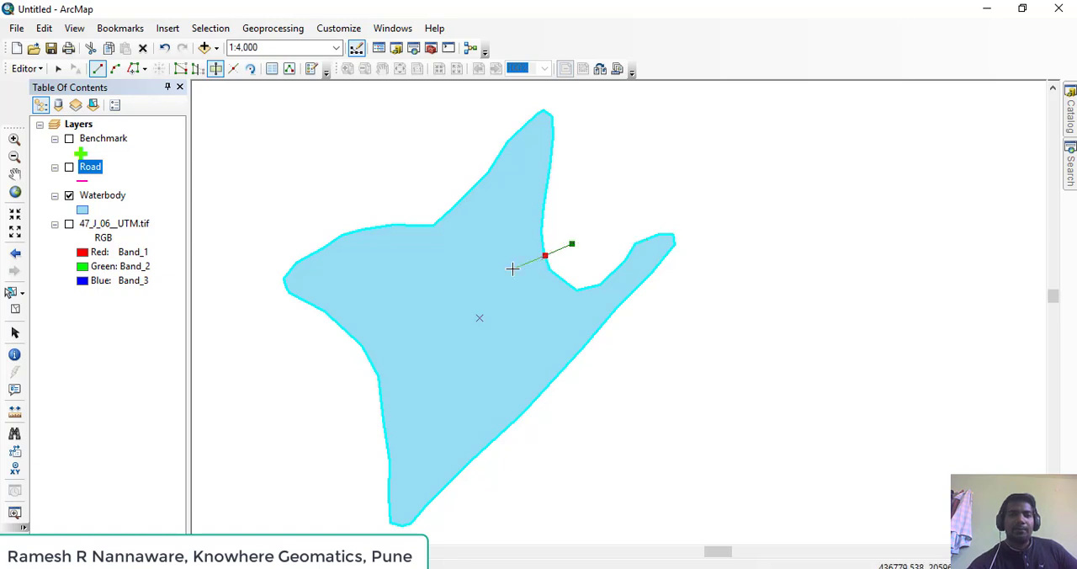
{"action": "left_click", "coordinate": [512, 269]}
{"action": "left_click", "coordinate": [499, 278]}
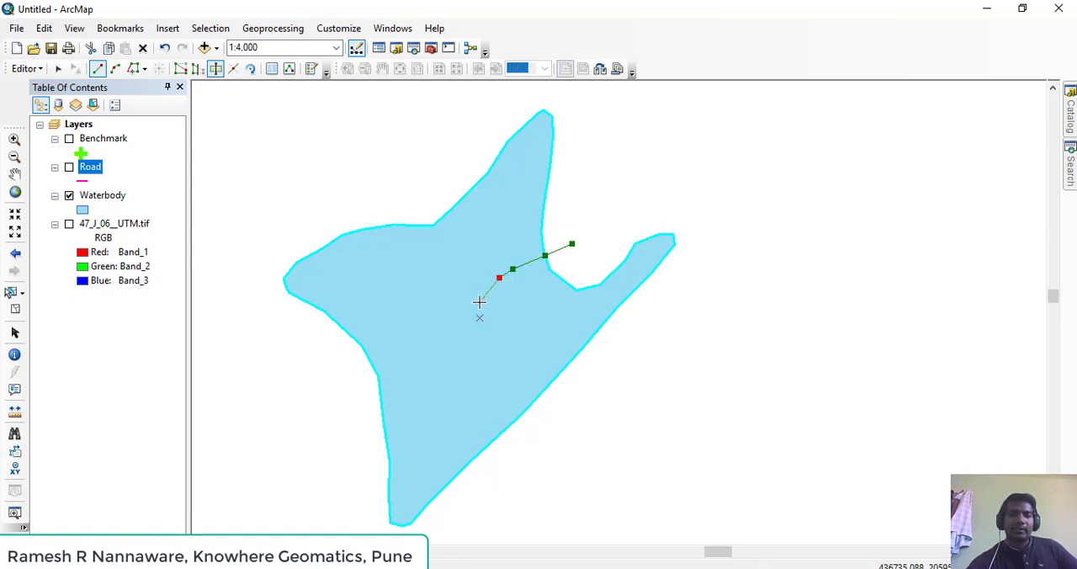
{"action": "left_click", "coordinate": [479, 301]}
{"action": "left_click", "coordinate": [460, 324]}
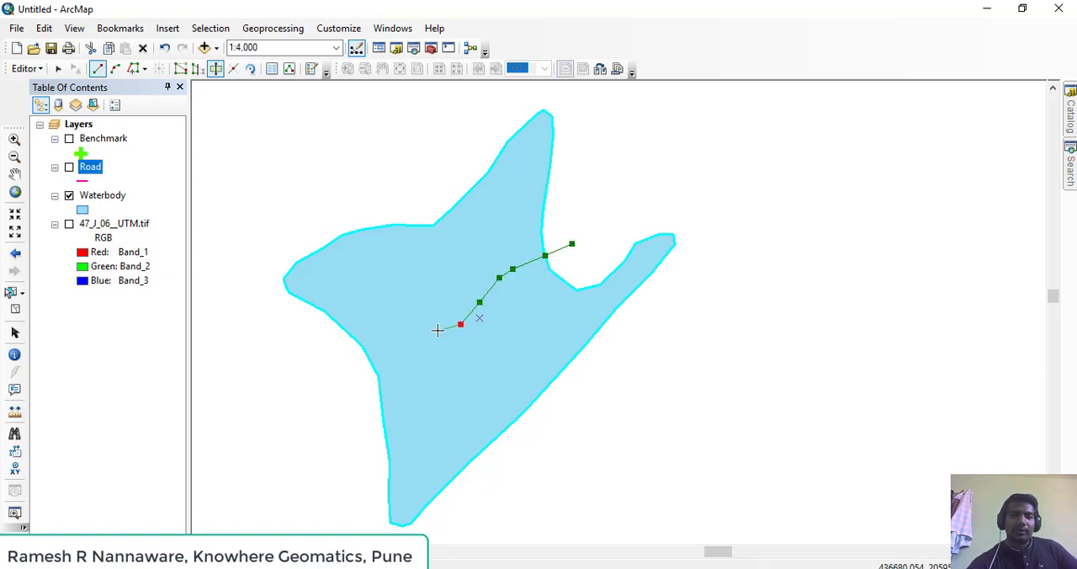
{"action": "left_click", "coordinate": [425, 334]}
{"action": "left_click", "coordinate": [383, 337]}
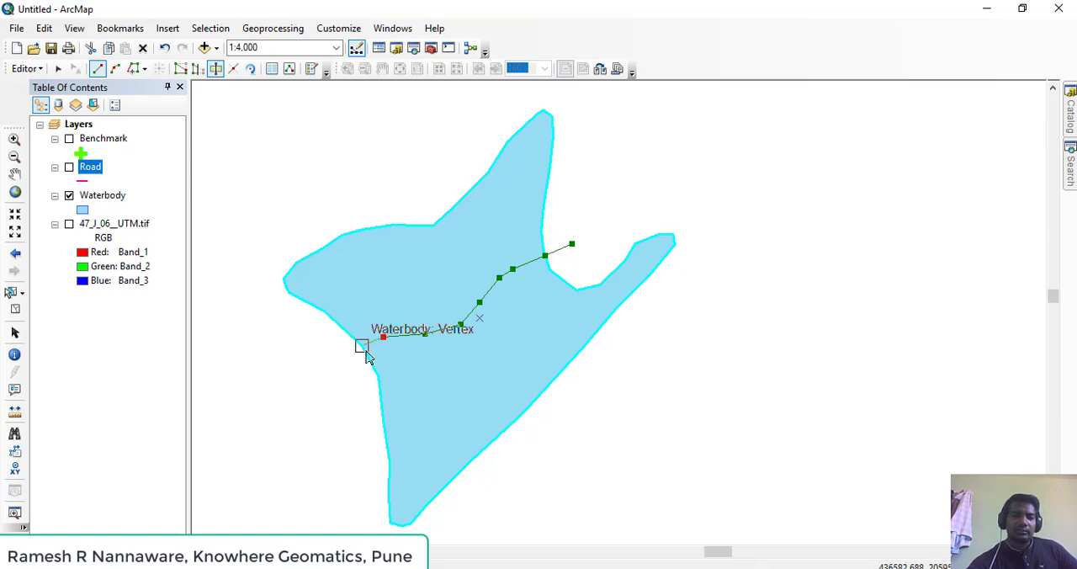
{"action": "left_click", "coordinate": [361, 346]}
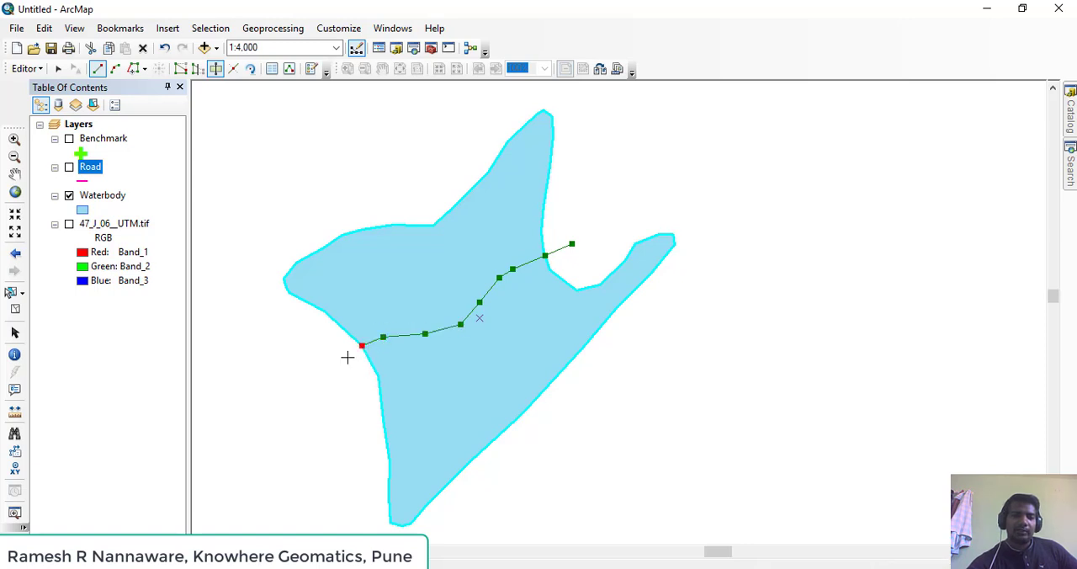
{"action": "left_click", "coordinate": [305, 369]}
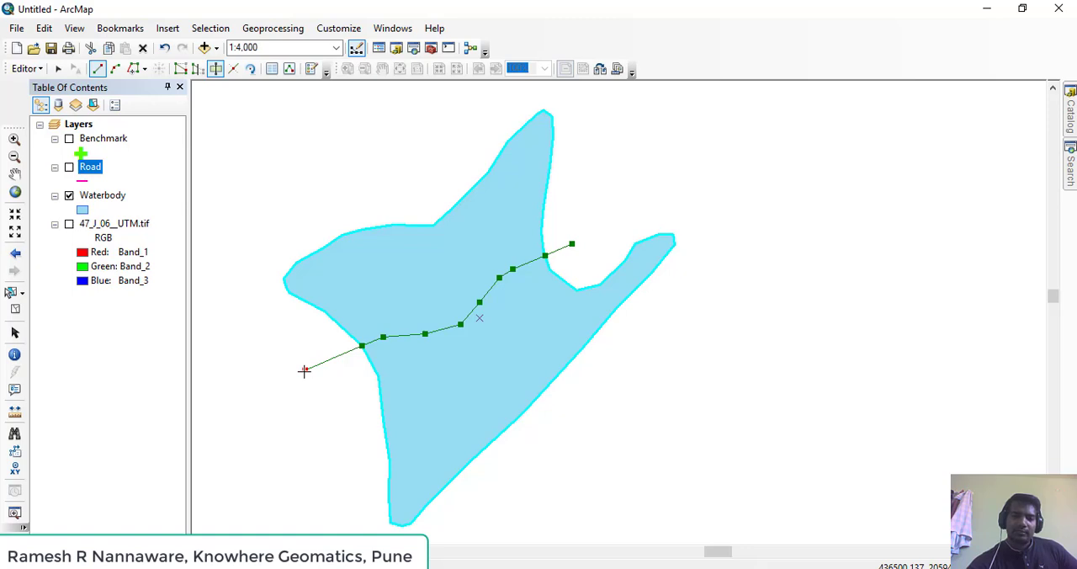
{"action": "double_click", "coordinate": [305, 370]}
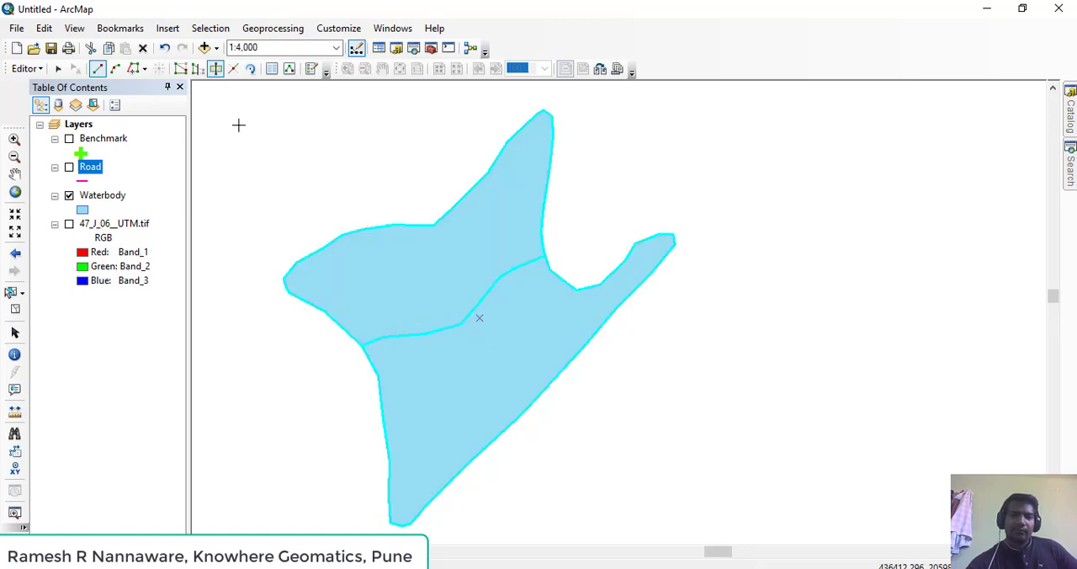
Check the cut by selecting the northern and southern parts of the waterbody individually, and clear the selection
{"action": "left_click", "coordinate": [58, 68]}
{"action": "left_click", "coordinate": [321, 185]}
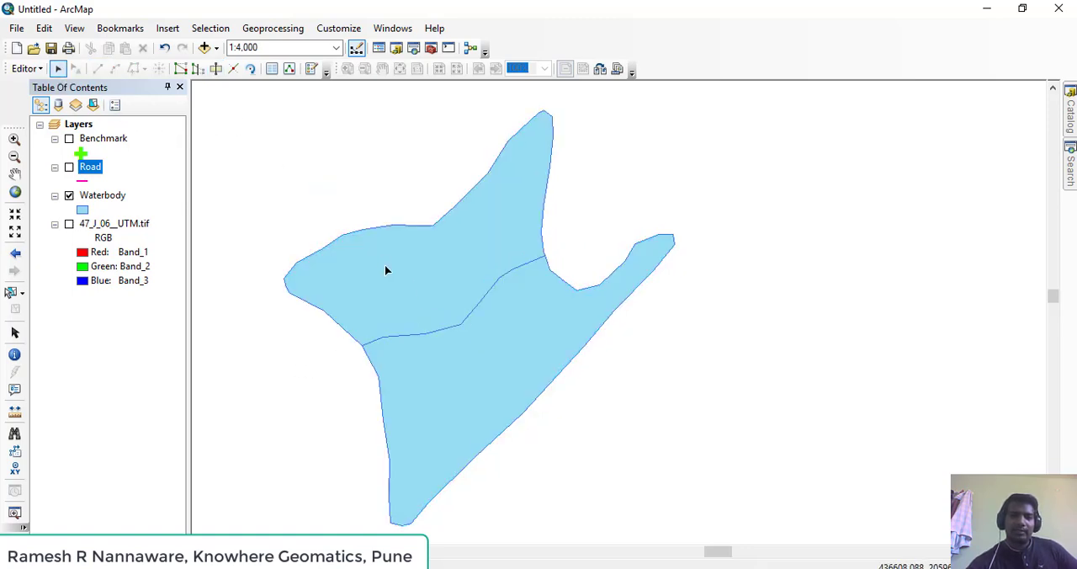
{"action": "left_click", "coordinate": [385, 270]}
{"action": "left_click", "coordinate": [414, 182]}
{"action": "left_click", "coordinate": [509, 235]}
{"action": "left_click", "coordinate": [503, 374]}
{"action": "left_click", "coordinate": [610, 225]}
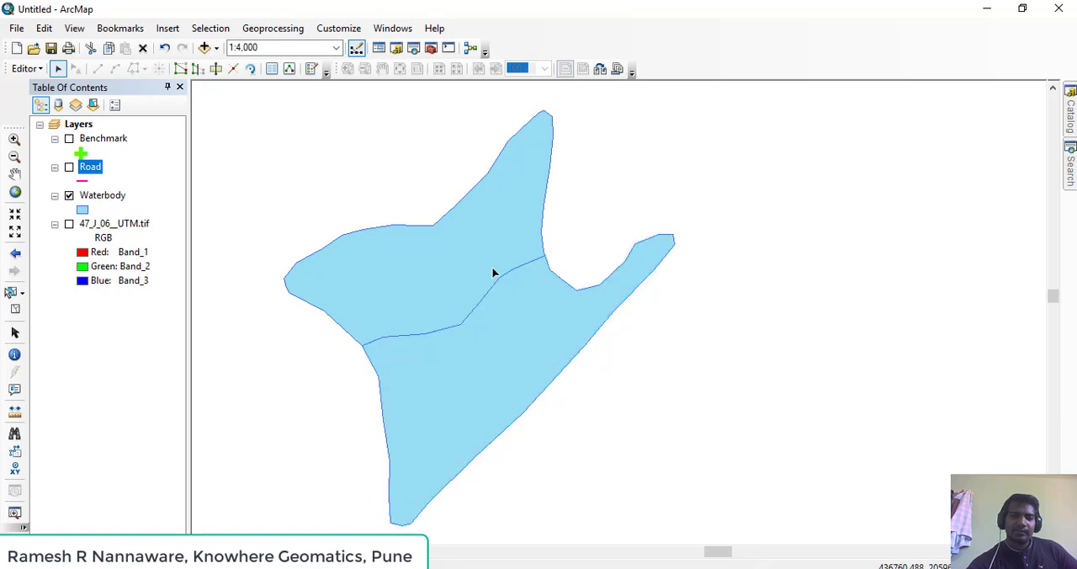
{"action": "left_click", "coordinate": [494, 267]}
{"action": "left_click", "coordinate": [526, 313]}
{"action": "left_click", "coordinate": [584, 257]}
{"action": "left_click", "coordinate": [497, 245]}
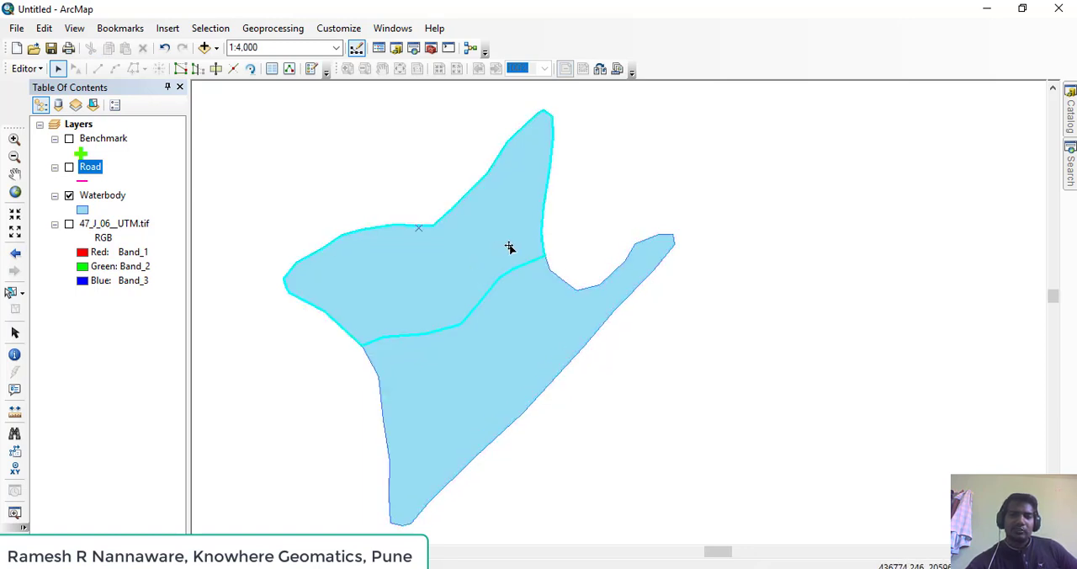
{"action": "left_click", "coordinate": [676, 218]}
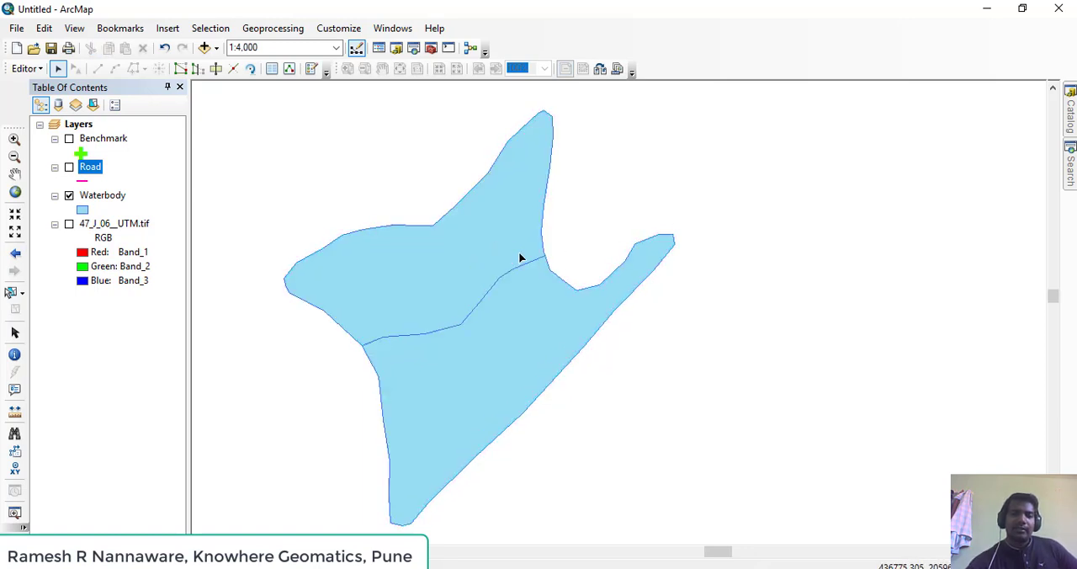
Examine the Waterbody layer's attribute table for the records of the cut polygon, and close it
{"action": "left_click", "coordinate": [100, 197], "text": "ctrl"}
{"action": "right_click", "coordinate": [99, 197]}
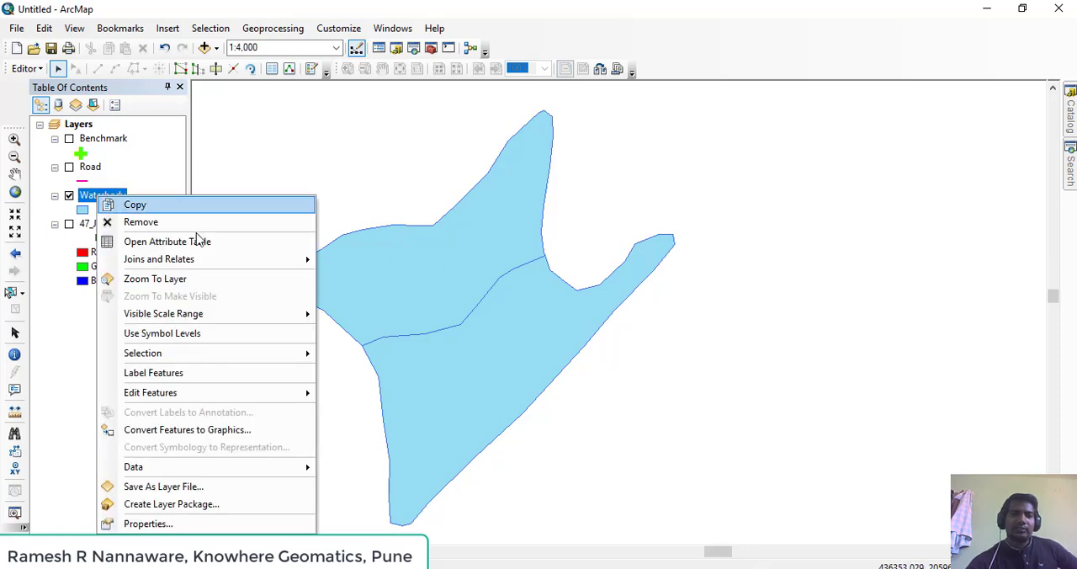
{"action": "left_click", "coordinate": [195, 244]}
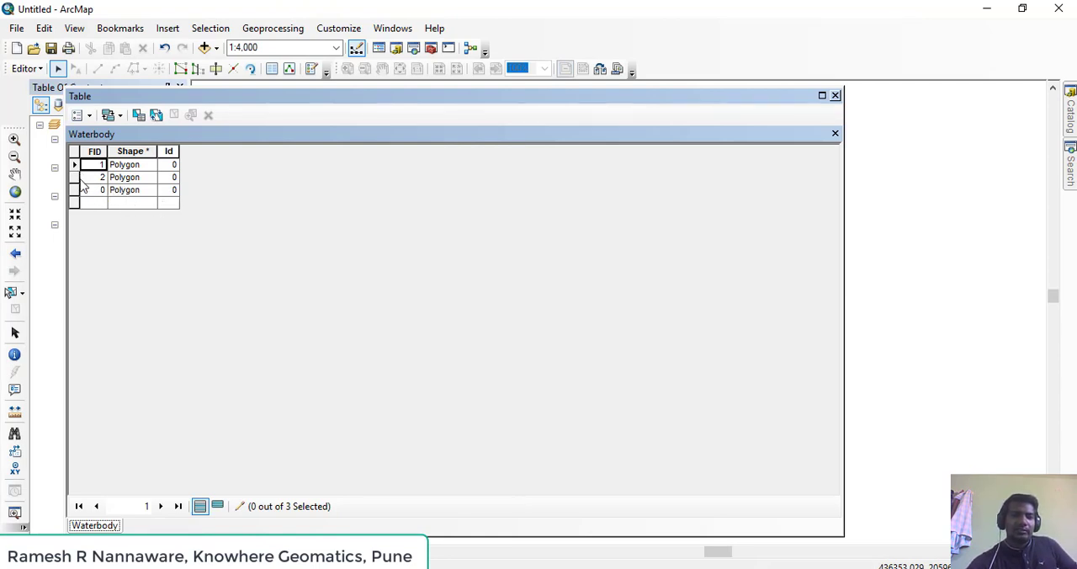
{"action": "left_click", "coordinate": [835, 96]}
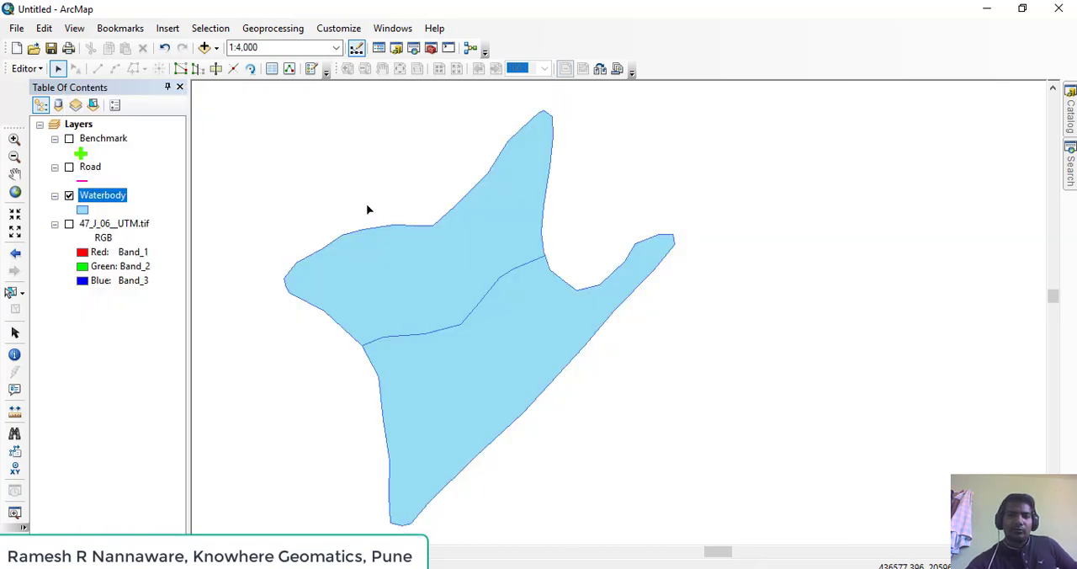
{"action": "left_click", "coordinate": [385, 266]}
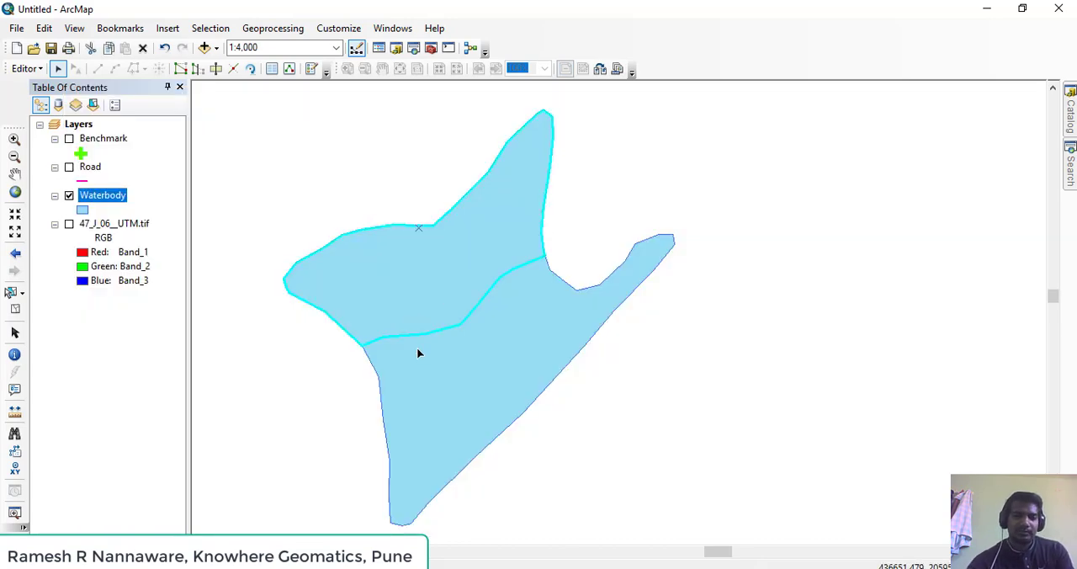
{"action": "left_click", "coordinate": [430, 354], "text": "shift"}
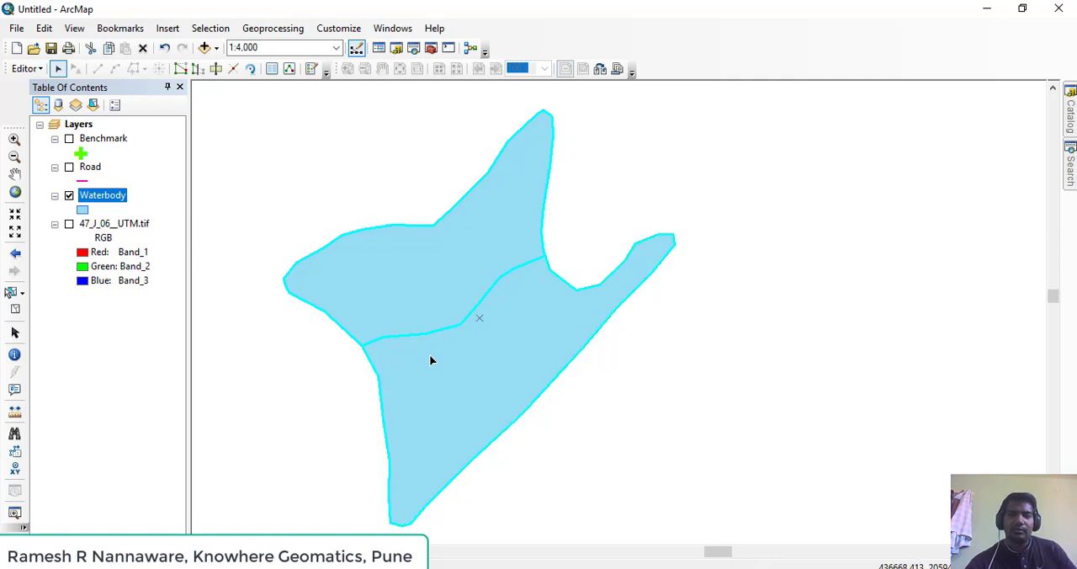
{"action": "left_click", "coordinate": [561, 165]}
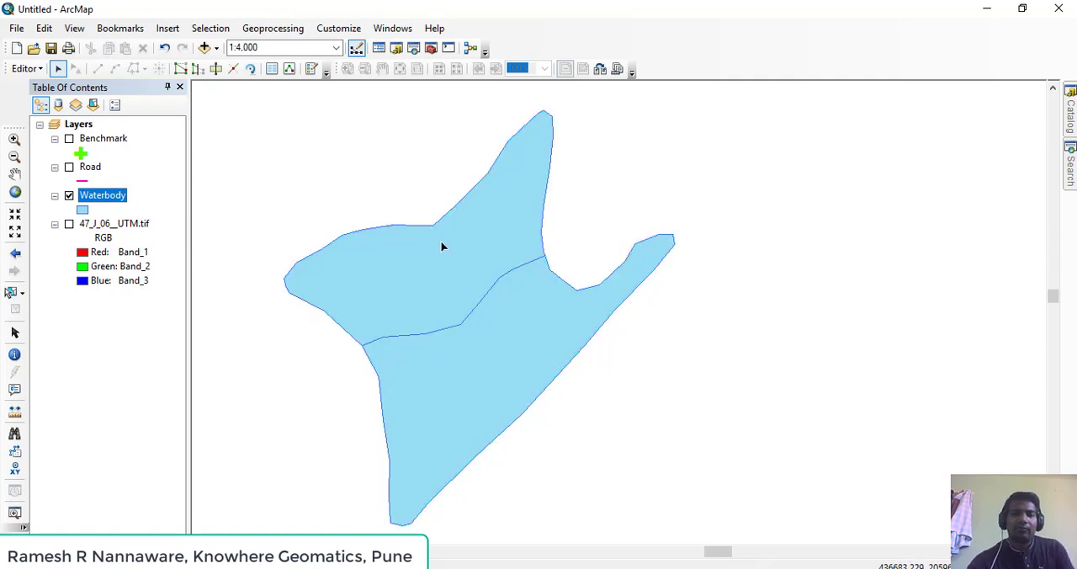
Merge the northern and southern waterbody parts into one polygon, using the first listed Waterbody feature as the merge target
{"action": "left_click", "coordinate": [443, 246]}
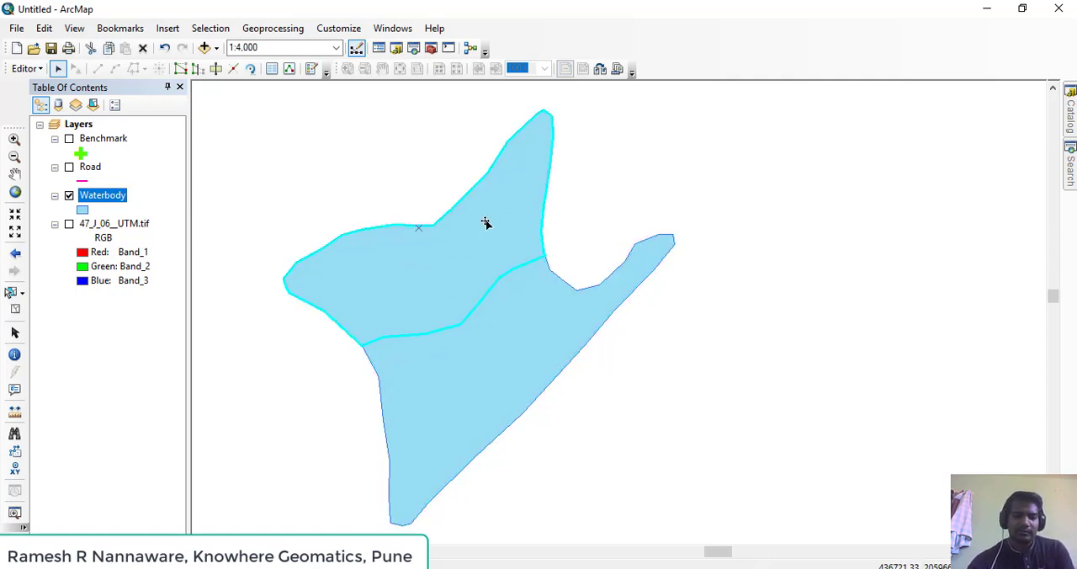
{"action": "left_click", "coordinate": [468, 366], "text": "shift"}
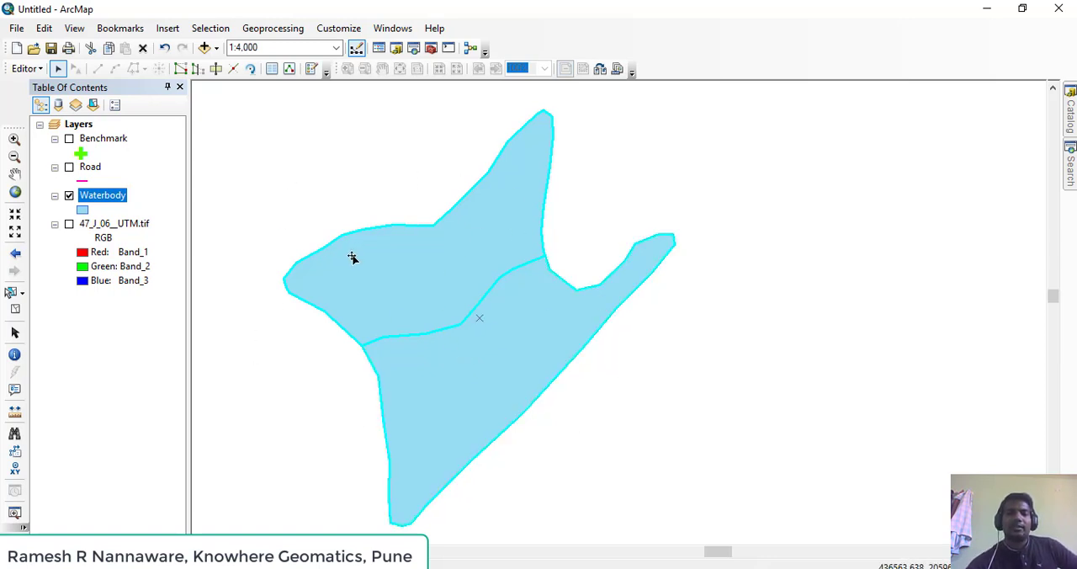
{"action": "left_click", "coordinate": [25, 68]}
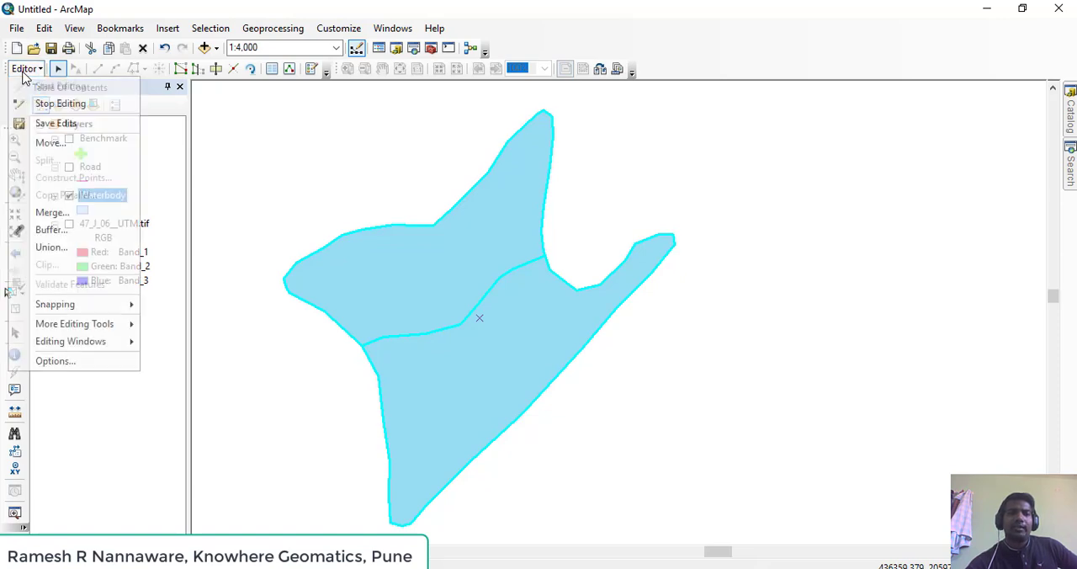
{"action": "left_click", "coordinate": [46, 215]}
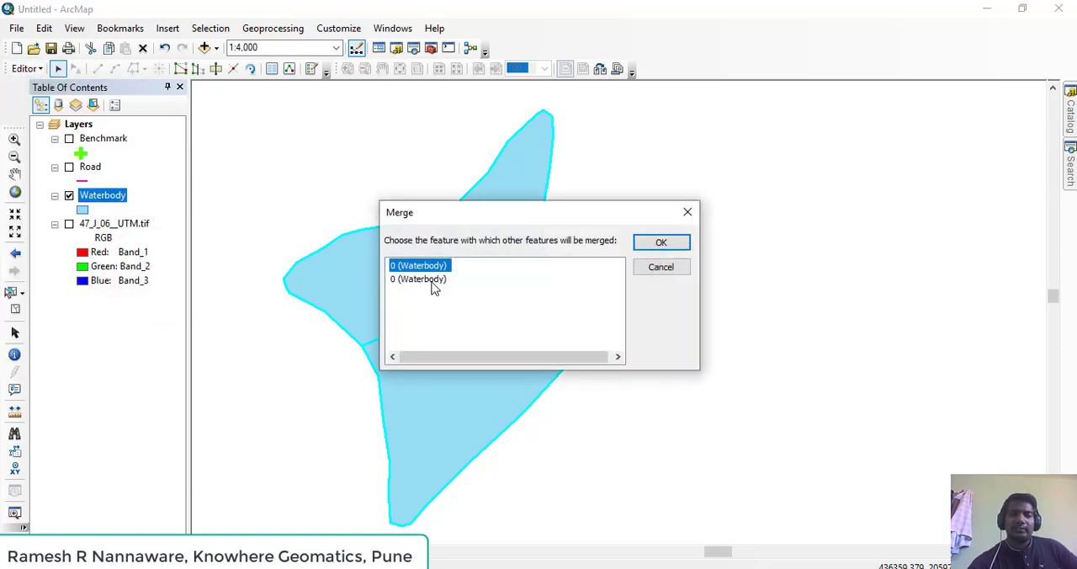
{"action": "left_click", "coordinate": [432, 279]}
{"action": "left_click_drag", "start_coordinate": [442, 206], "coordinate": [217, 116]}
{"action": "left_click", "coordinate": [189, 177]}
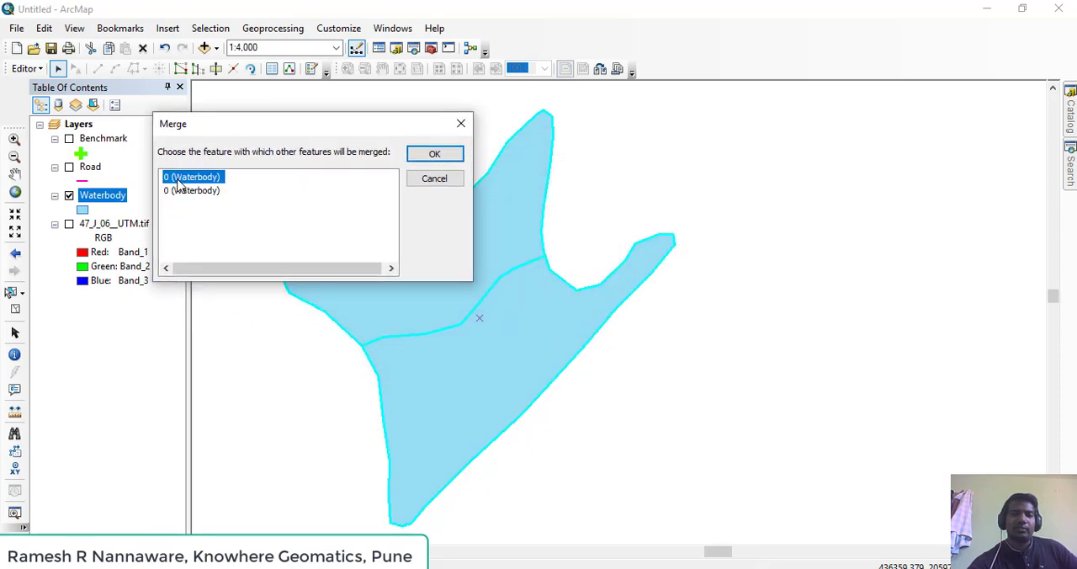
{"action": "left_click", "coordinate": [194, 190]}
{"action": "left_click", "coordinate": [196, 176]}
{"action": "left_click", "coordinate": [434, 158]}
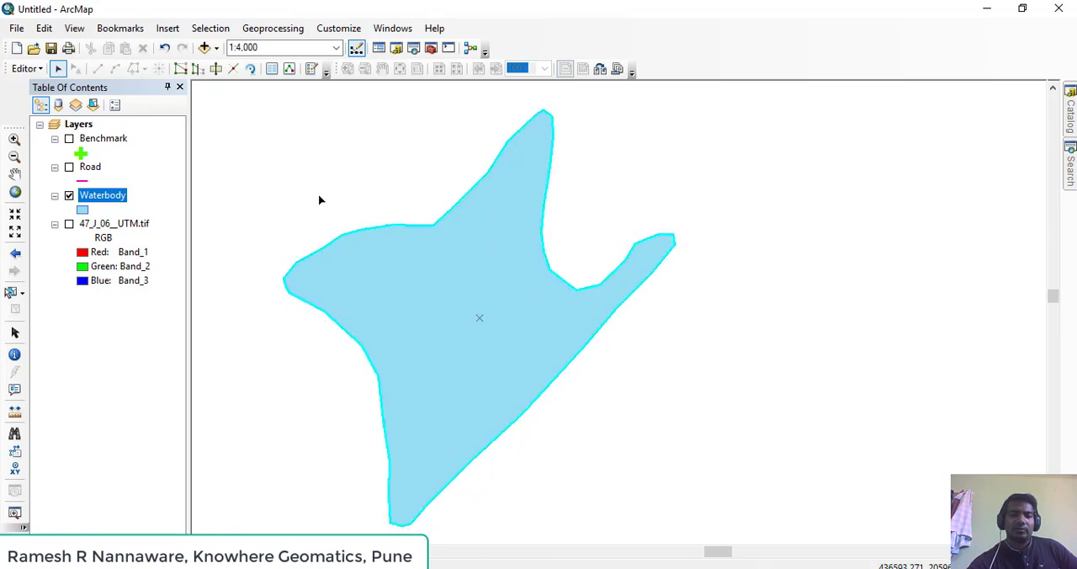
Change the Waterbody layer's symbol to Hollow with an outline width of 2 and a blue outline color
{"action": "left_click", "coordinate": [83, 211]}
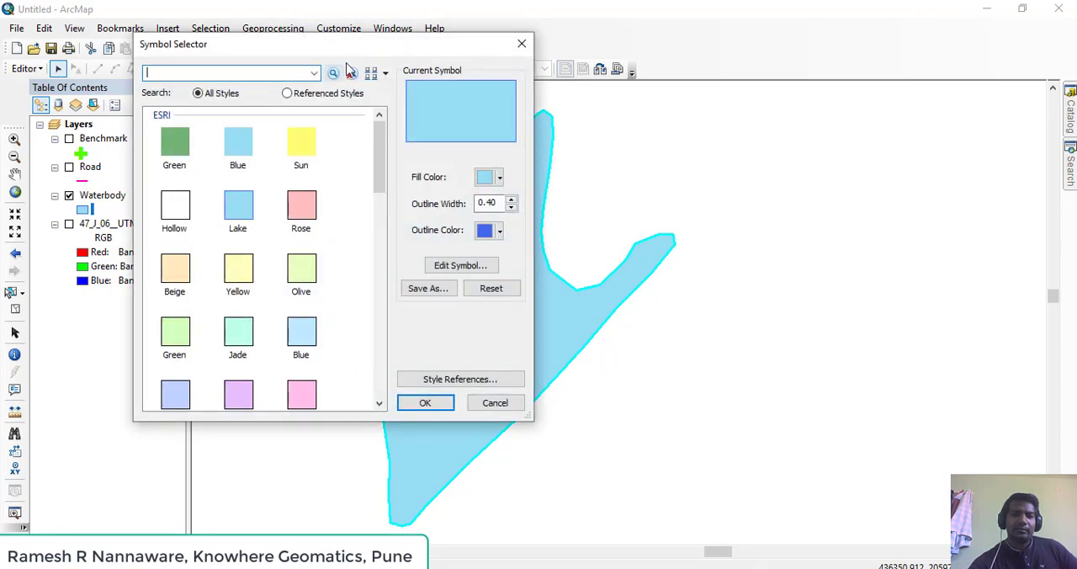
{"action": "left_click_drag", "start_coordinate": [348, 43], "coordinate": [778, 59]}
{"action": "left_click", "coordinate": [726, 237]}
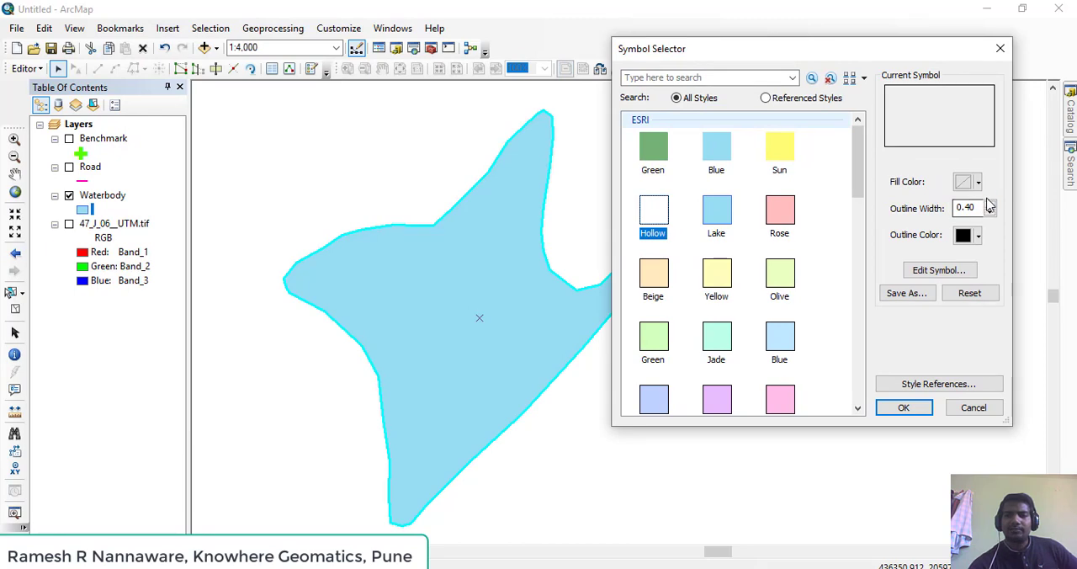
{"action": "left_click", "coordinate": [990, 204]}
{"action": "left_click", "coordinate": [990, 205]}
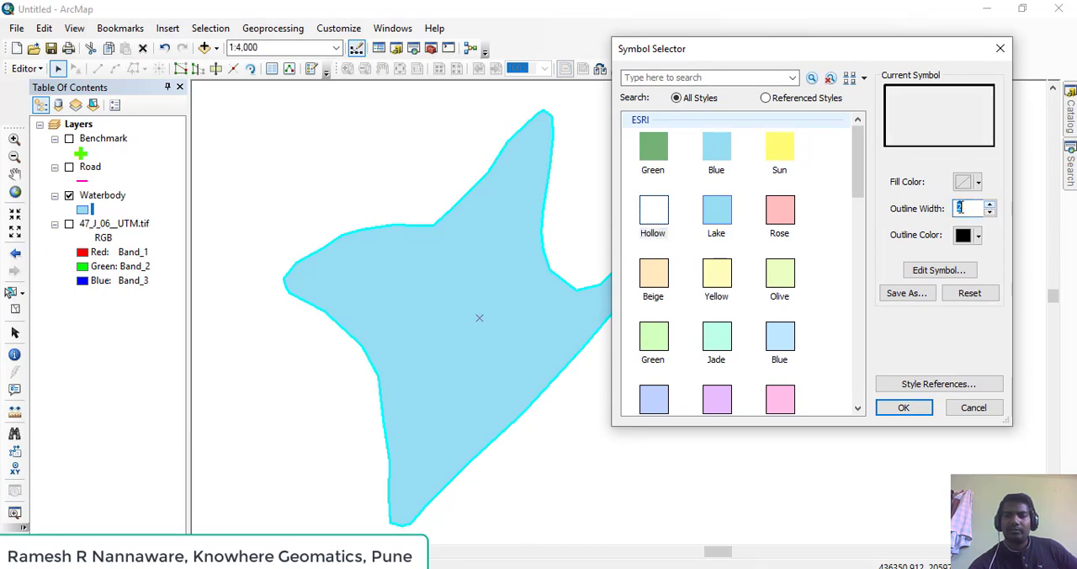
{"action": "left_click", "coordinate": [978, 236]}
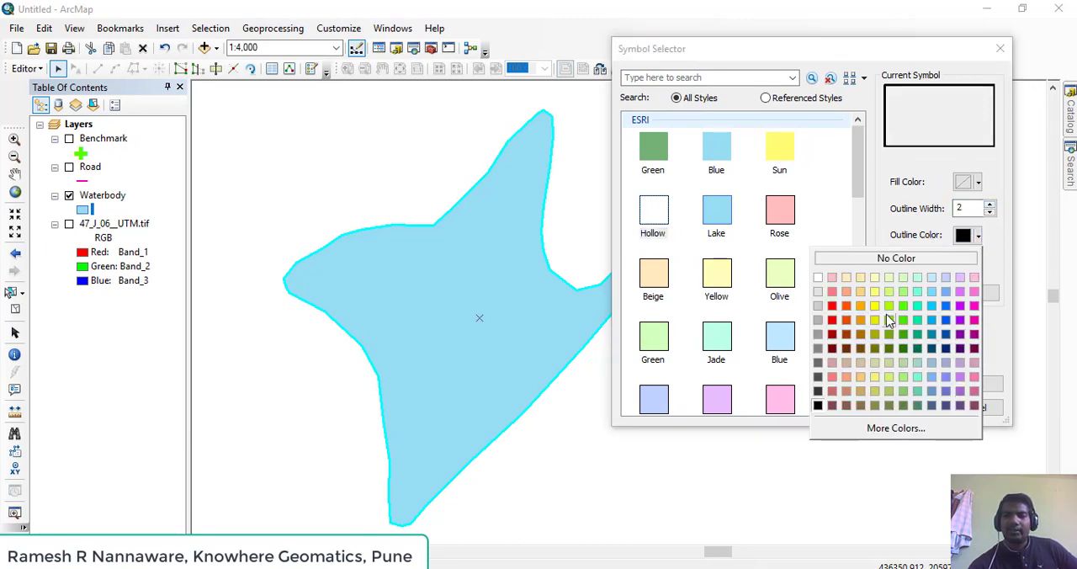
{"action": "left_click", "coordinate": [946, 306]}
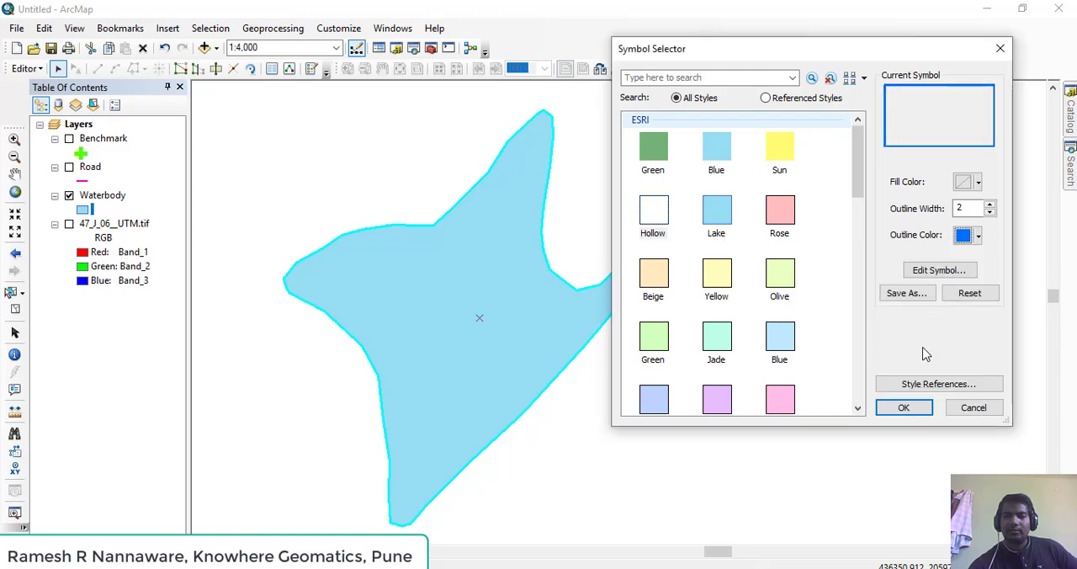
{"action": "left_click", "coordinate": [902, 410]}
Edit the waterbody's vertices, moving two on the northwestern edge and one just east of the northern tip outward
{"action": "scroll", "coordinate": [471, 206], "scroll_direction": "down", "scroll_amount": 3}
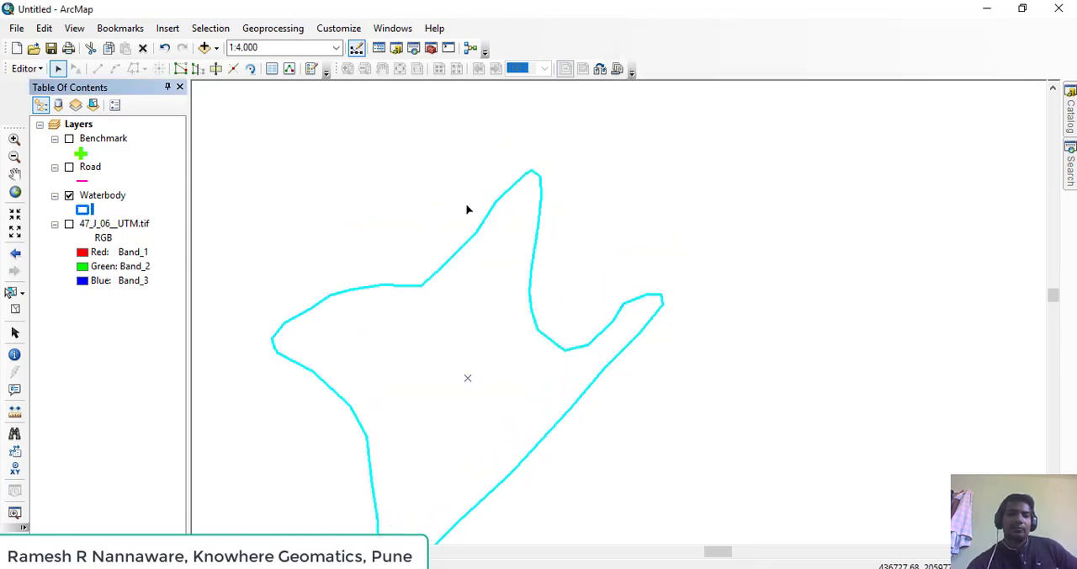
{"action": "scroll", "coordinate": [486, 208], "scroll_direction": "up", "scroll_amount": 2}
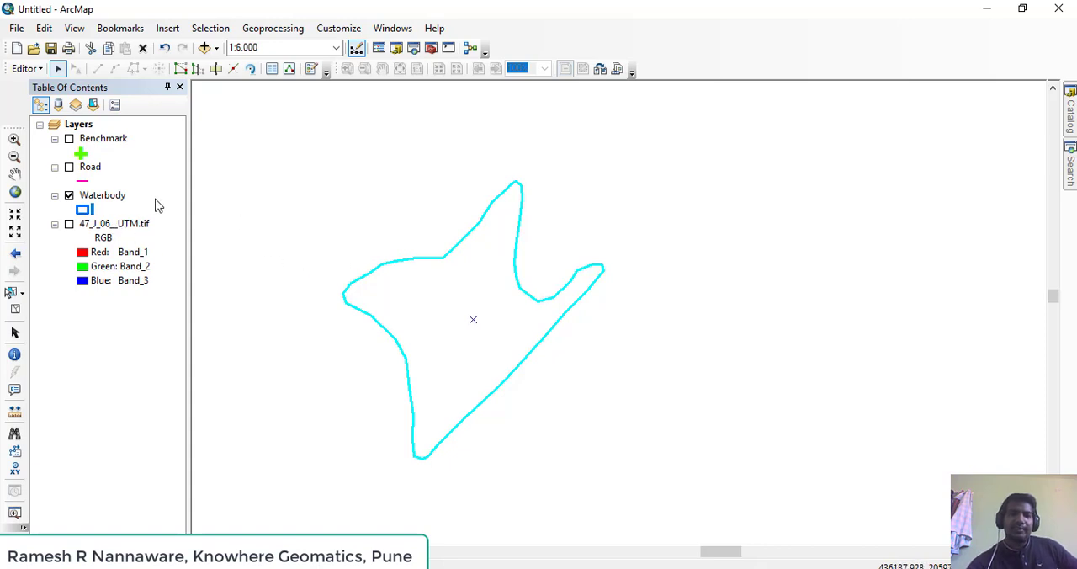
{"action": "double_click", "coordinate": [429, 262]}
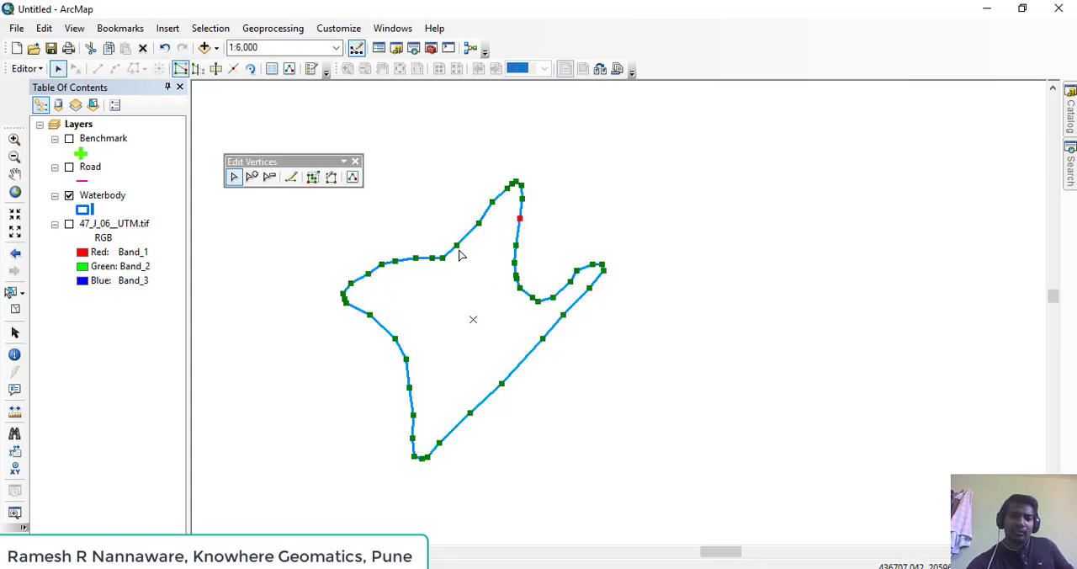
{"action": "scroll", "coordinate": [460, 255], "scroll_direction": "down", "scroll_amount": 2}
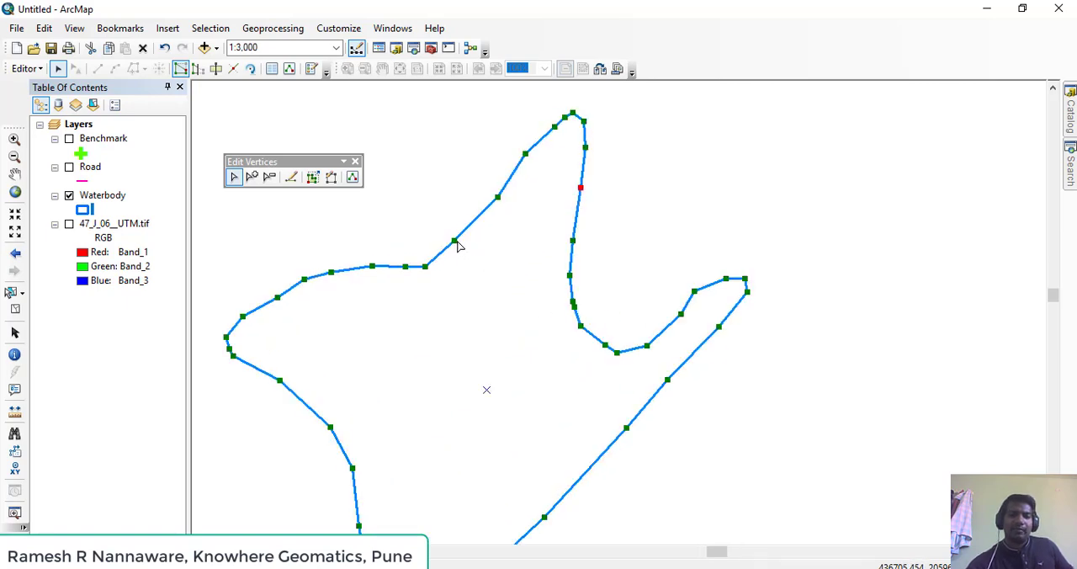
{"action": "left_click_drag", "start_coordinate": [455, 243], "coordinate": [452, 211]}
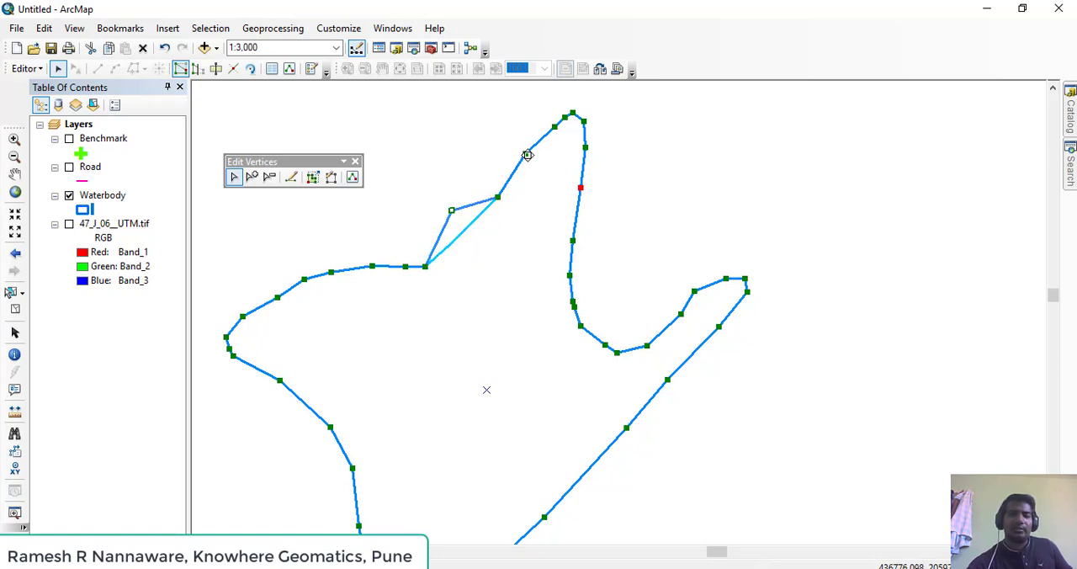
{"action": "left_click_drag", "start_coordinate": [526, 155], "coordinate": [514, 138]}
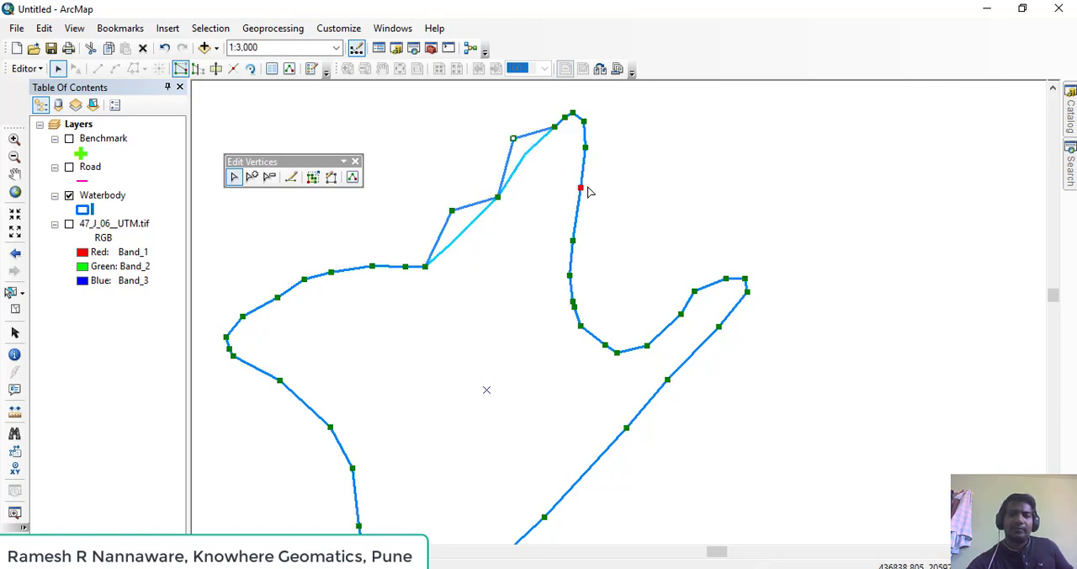
{"action": "left_click_drag", "start_coordinate": [595, 150], "coordinate": [606, 153]}
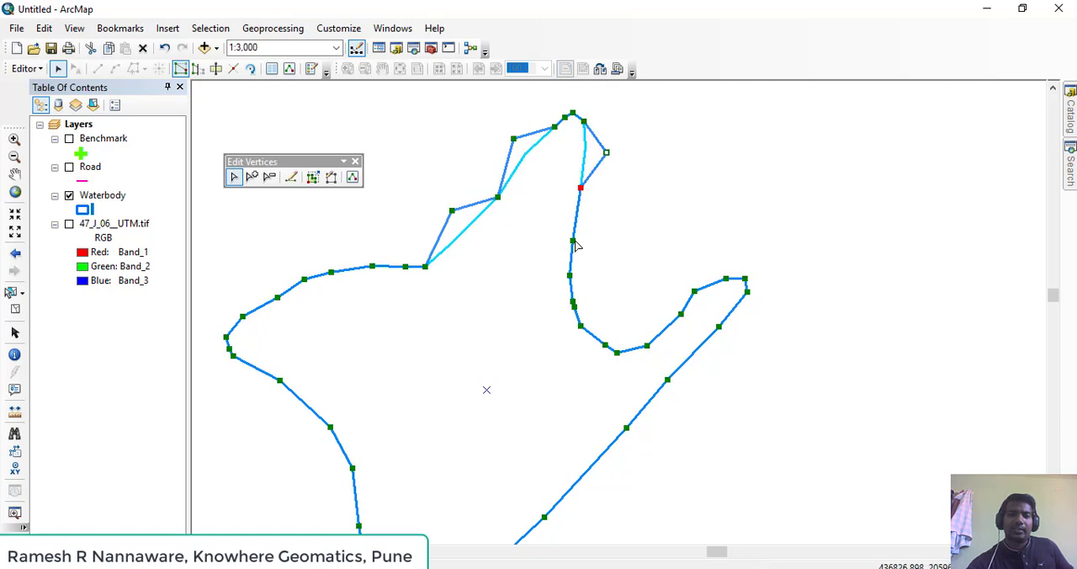
Delete the vertex just west of the waterbody's northern tip, and finish the vertex edits by deselecting the polygon
{"action": "left_click", "coordinate": [574, 236]}
{"action": "left_click", "coordinate": [573, 245]}
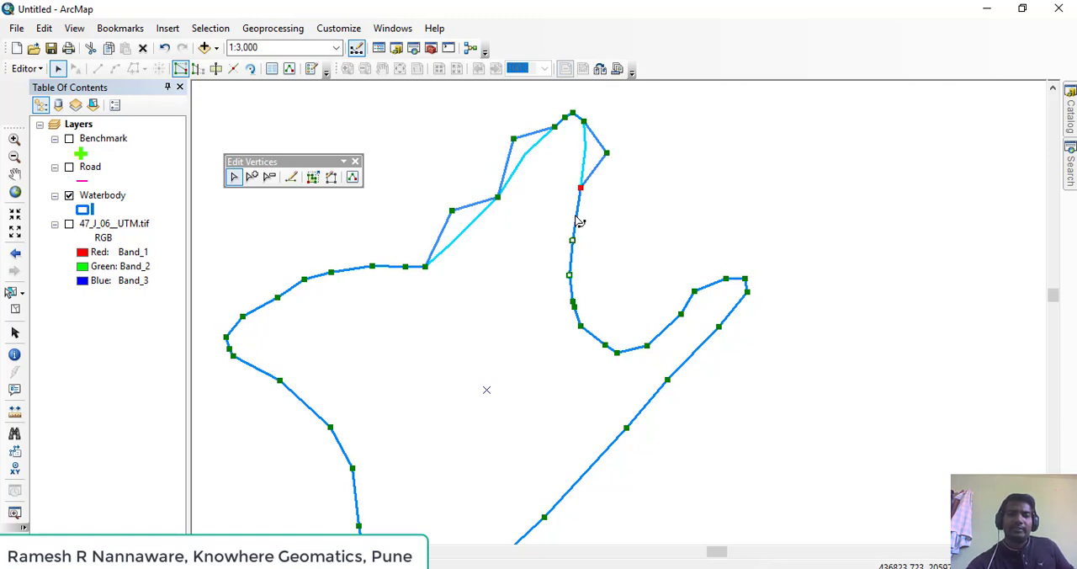
{"action": "right_click", "coordinate": [564, 119]}
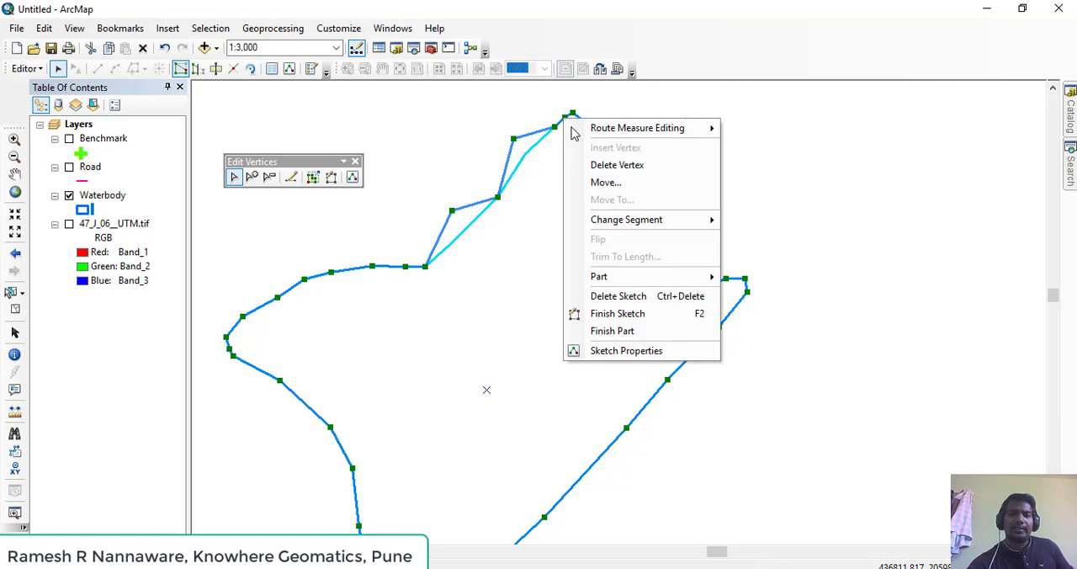
{"action": "left_click", "coordinate": [646, 168]}
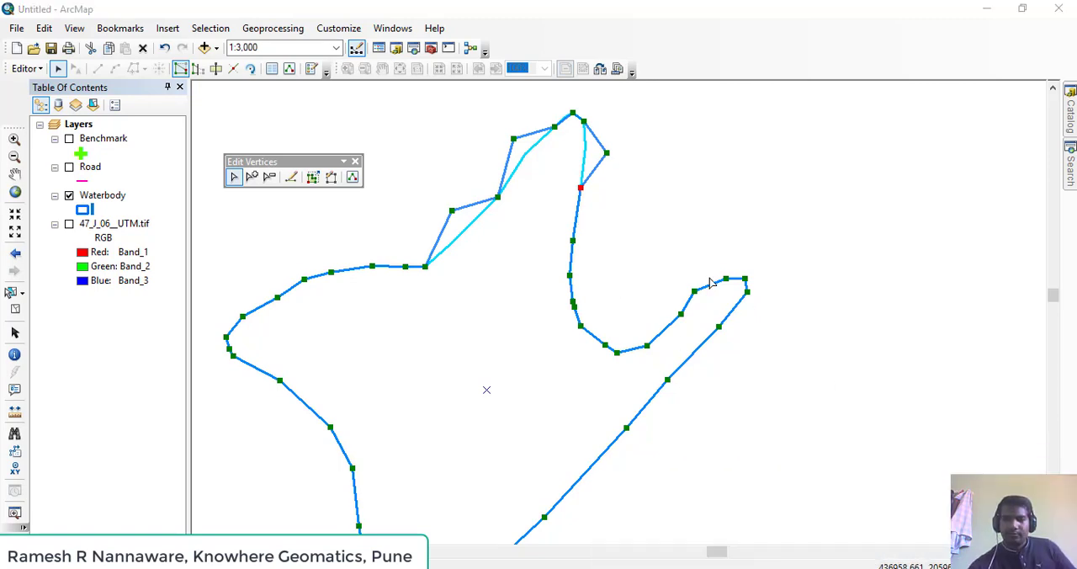
{"action": "left_click_drag", "start_coordinate": [535, 318], "coordinate": [658, 315]}
{"action": "left_click_drag", "start_coordinate": [491, 301], "coordinate": [524, 334]}
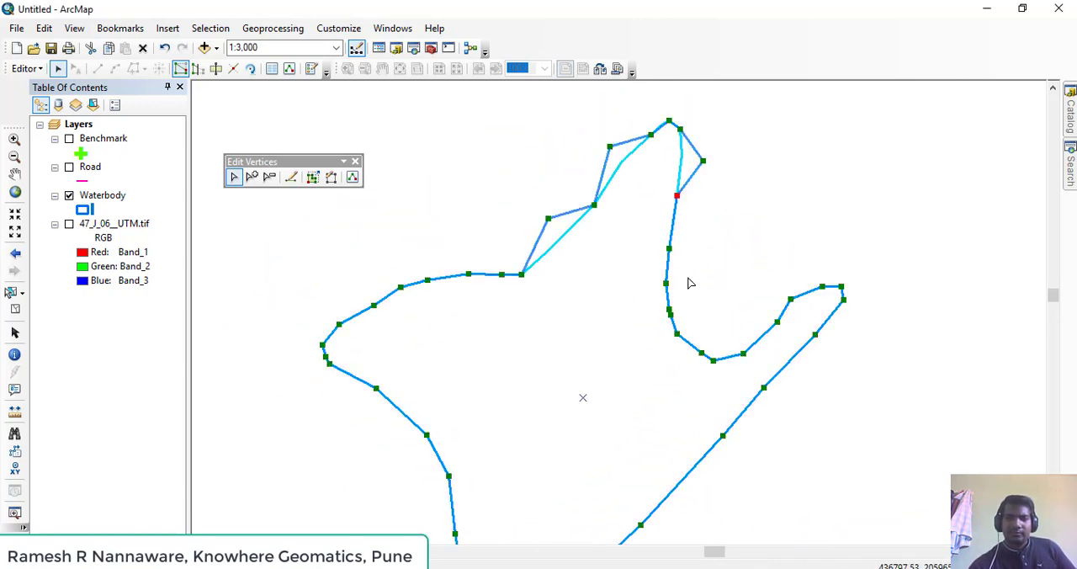
{"action": "left_click", "coordinate": [726, 272]}
Reshape the waterbody along a zigzag sketch from its western tip vertex, across the western edge and around the southern end to the southeastern edge
{"action": "scroll", "coordinate": [563, 324], "scroll_direction": "down", "scroll_amount": 3}
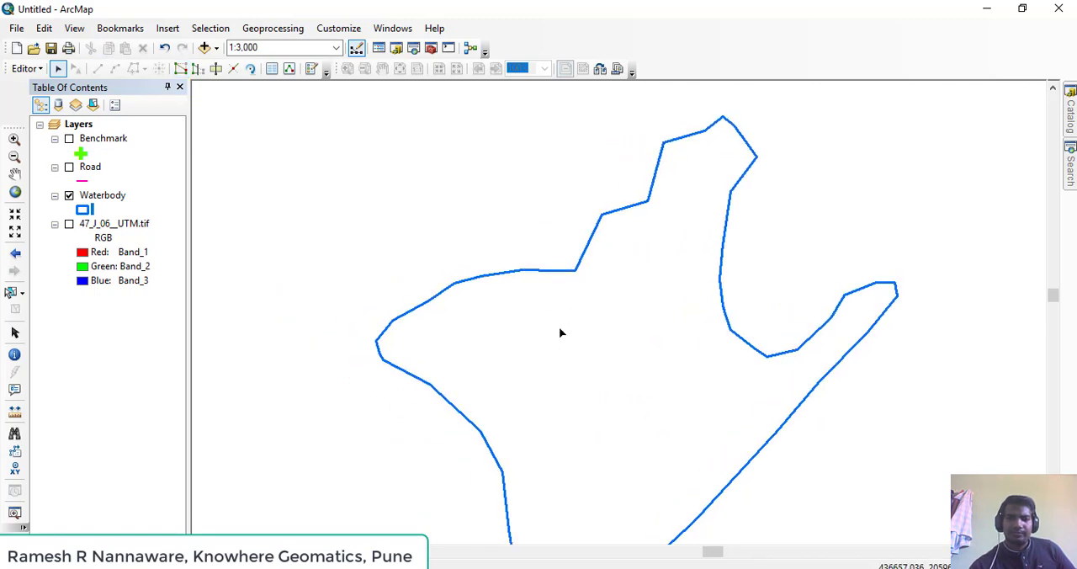
{"action": "left_click_drag", "start_coordinate": [611, 336], "coordinate": [550, 264]}
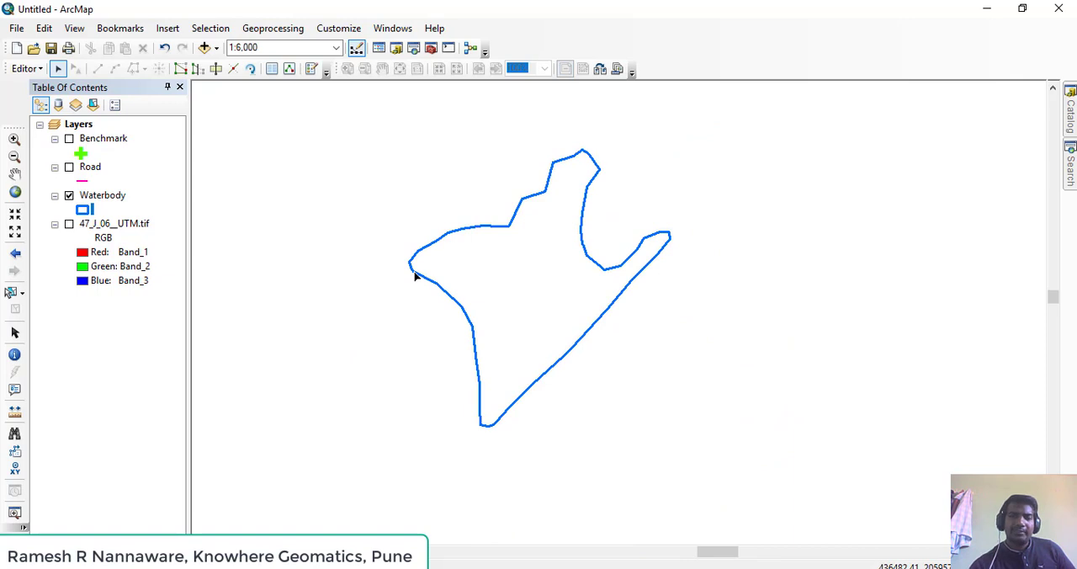
{"action": "left_click", "coordinate": [470, 307]}
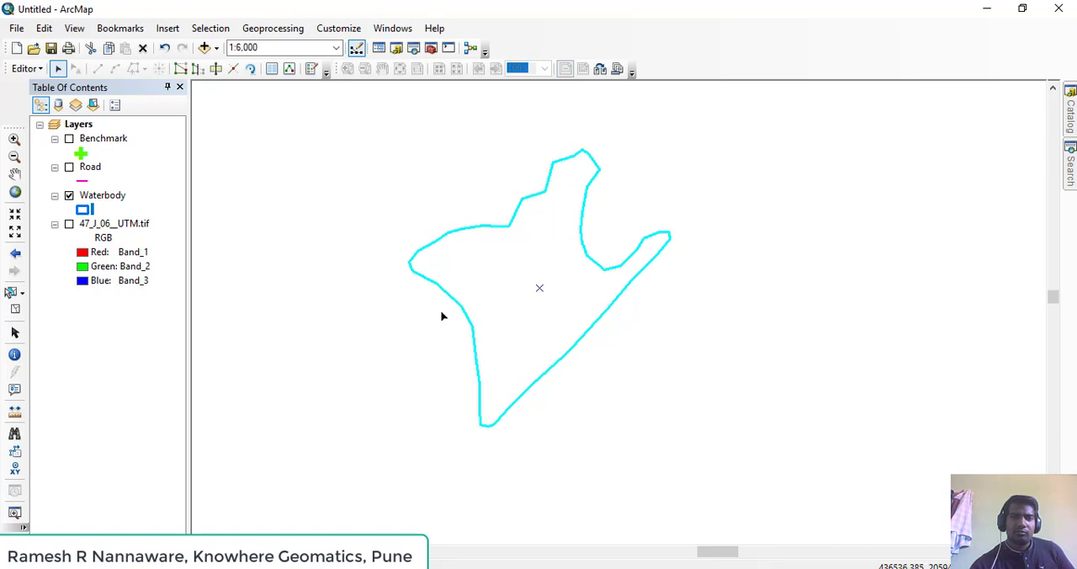
{"action": "left_click", "coordinate": [197, 71]}
{"action": "scroll", "coordinate": [406, 282], "scroll_direction": "down", "scroll_amount": 3}
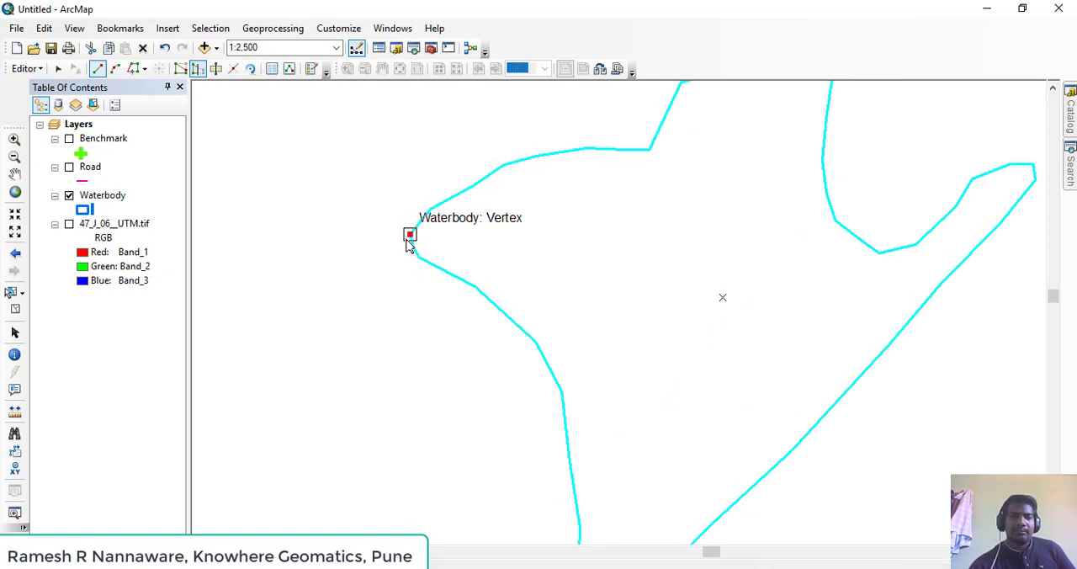
{"action": "left_click", "coordinate": [410, 234]}
{"action": "left_click", "coordinate": [372, 300]}
{"action": "left_click", "coordinate": [403, 360]}
{"action": "left_click", "coordinate": [460, 377]}
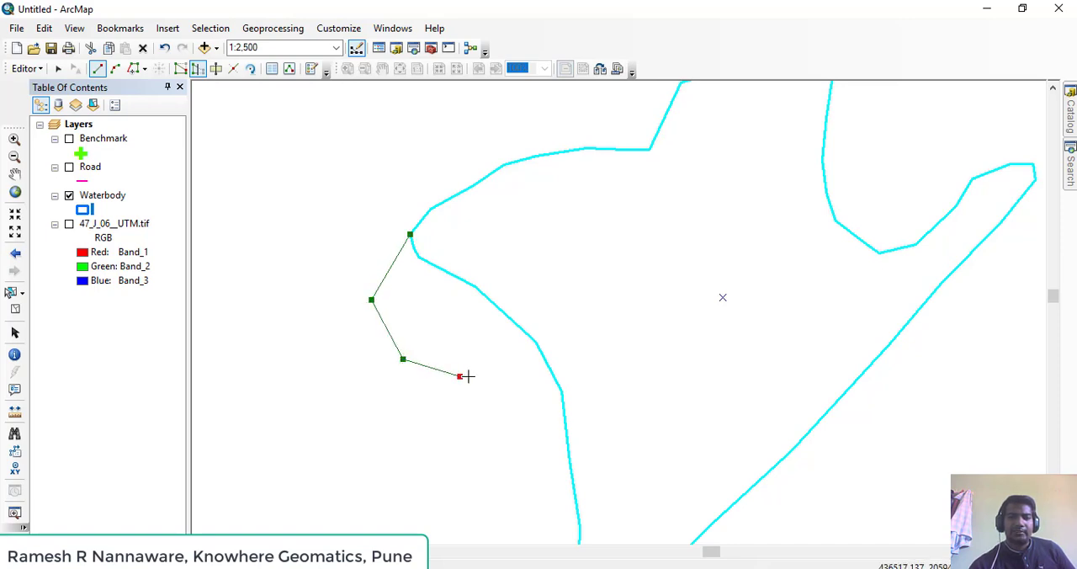
{"action": "left_click", "coordinate": [545, 359]}
{"action": "left_click", "coordinate": [613, 355]}
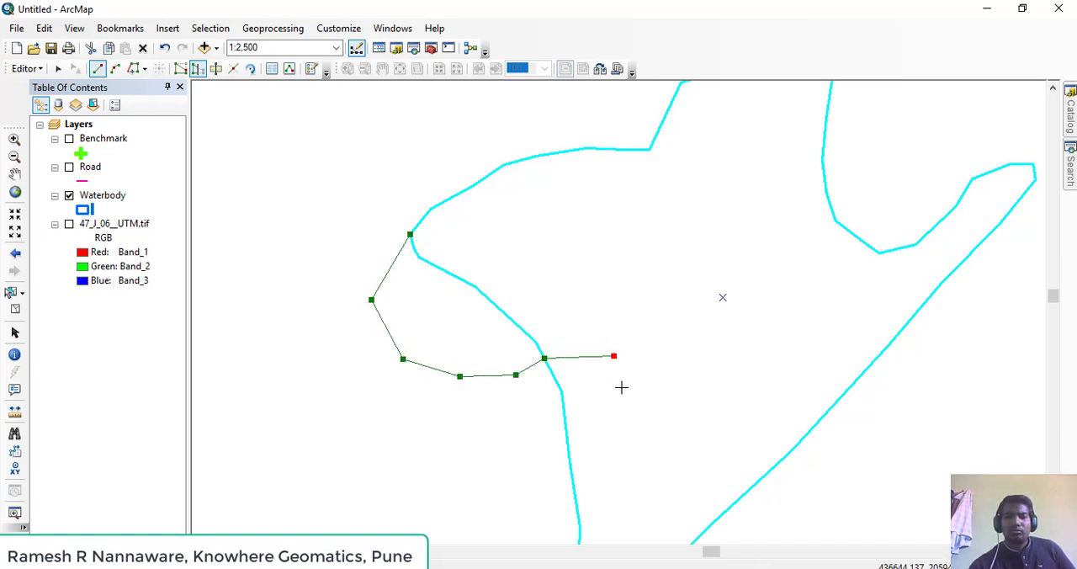
{"action": "left_click", "coordinate": [624, 419]}
{"action": "left_click", "coordinate": [542, 457]}
{"action": "left_click_drag", "start_coordinate": [515, 425], "coordinate": [465, 245]}
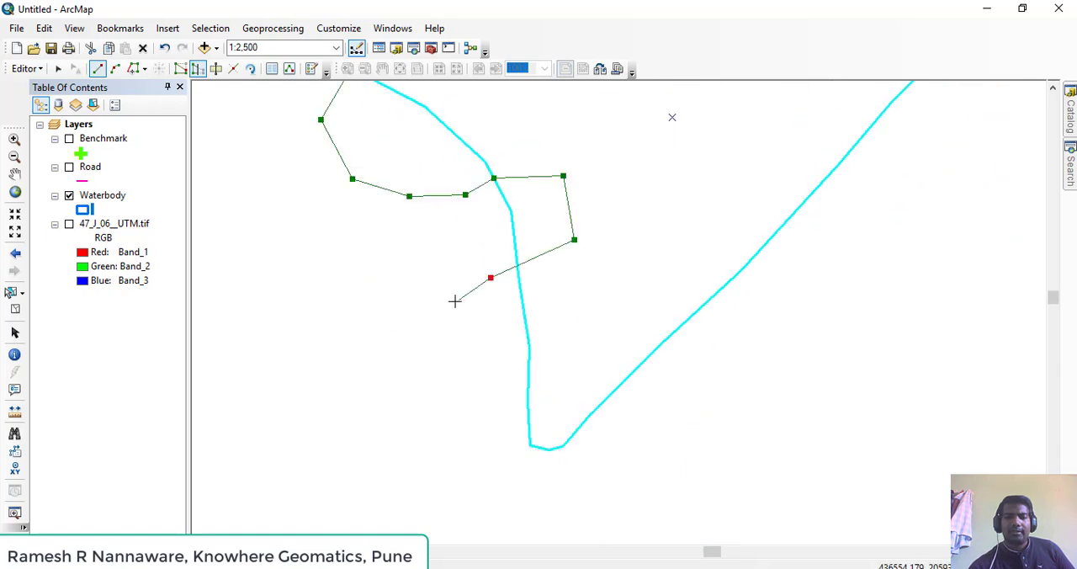
{"action": "left_click", "coordinate": [444, 305]}
{"action": "left_click", "coordinate": [489, 342]}
{"action": "left_click", "coordinate": [551, 346]}
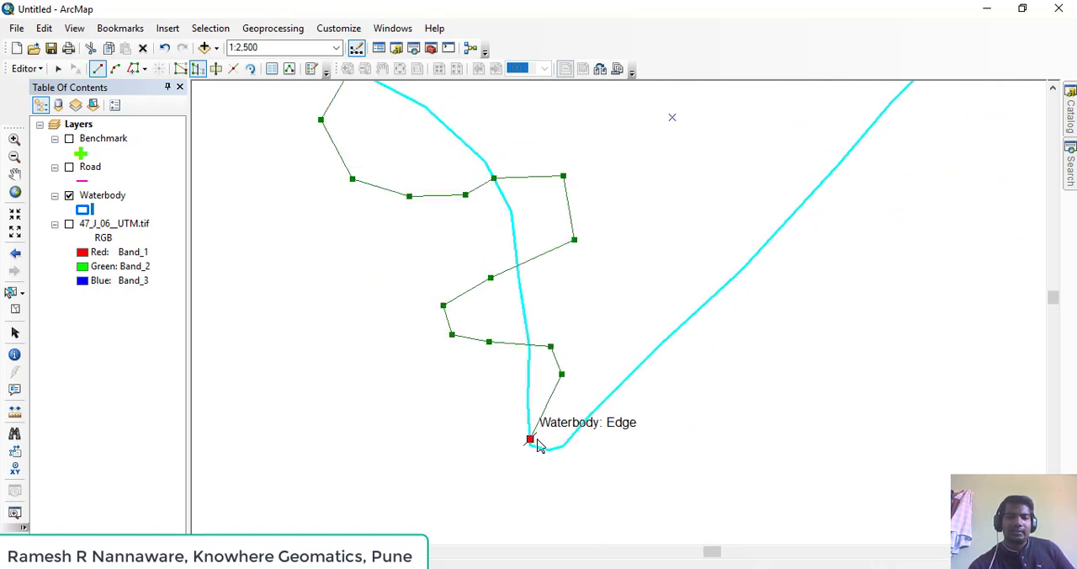
{"action": "left_click", "coordinate": [560, 450]}
{"action": "left_click", "coordinate": [662, 442]}
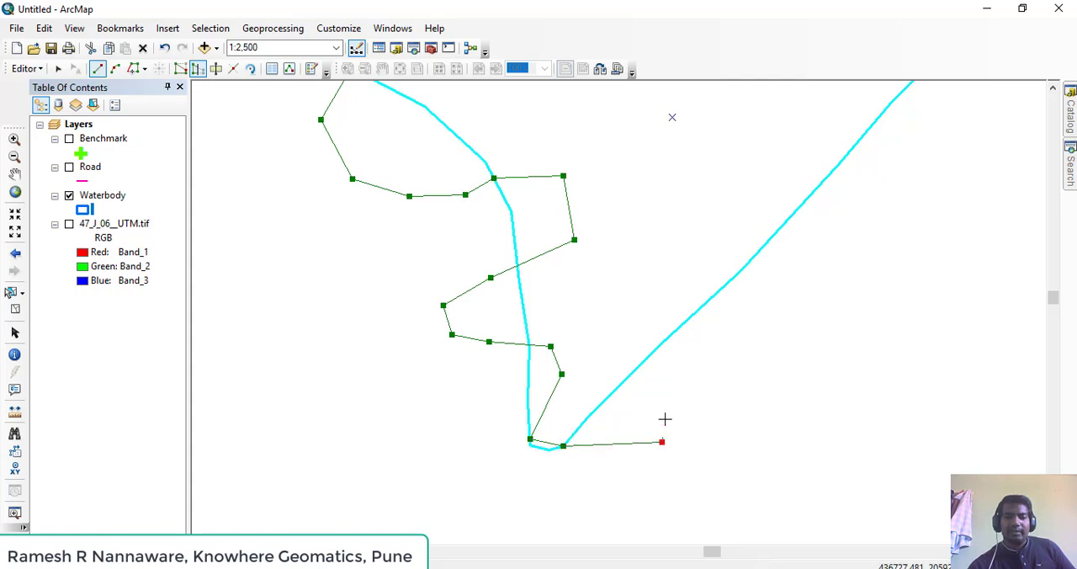
{"action": "double_click", "coordinate": [653, 364]}
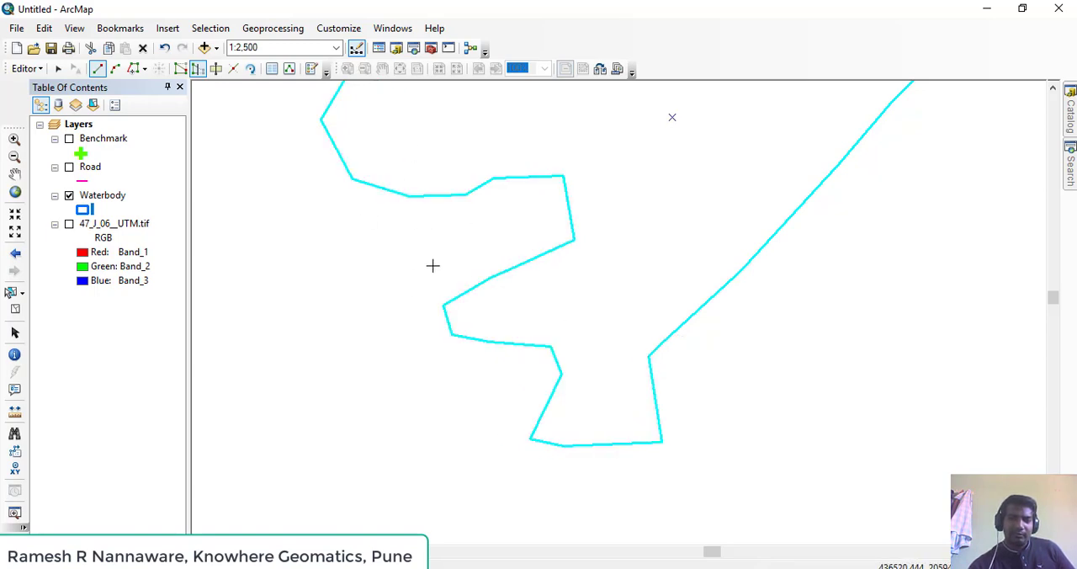
Save the edits made to the reshaped waterbody, and clear the feature selection with the Edit tool
{"action": "scroll", "coordinate": [433, 266], "scroll_direction": "up", "scroll_amount": 2}
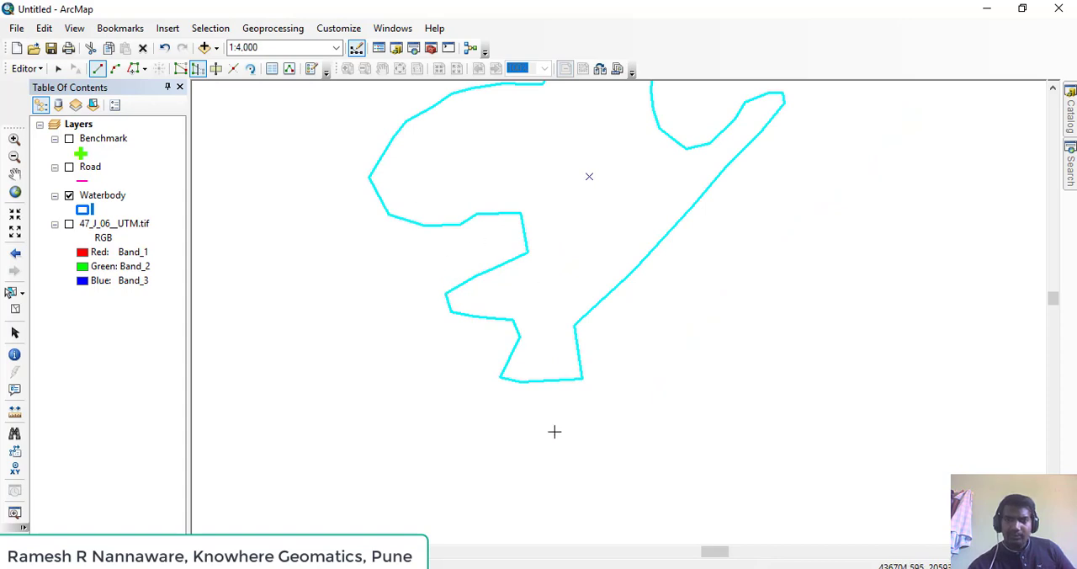
{"action": "left_click", "coordinate": [24, 68]}
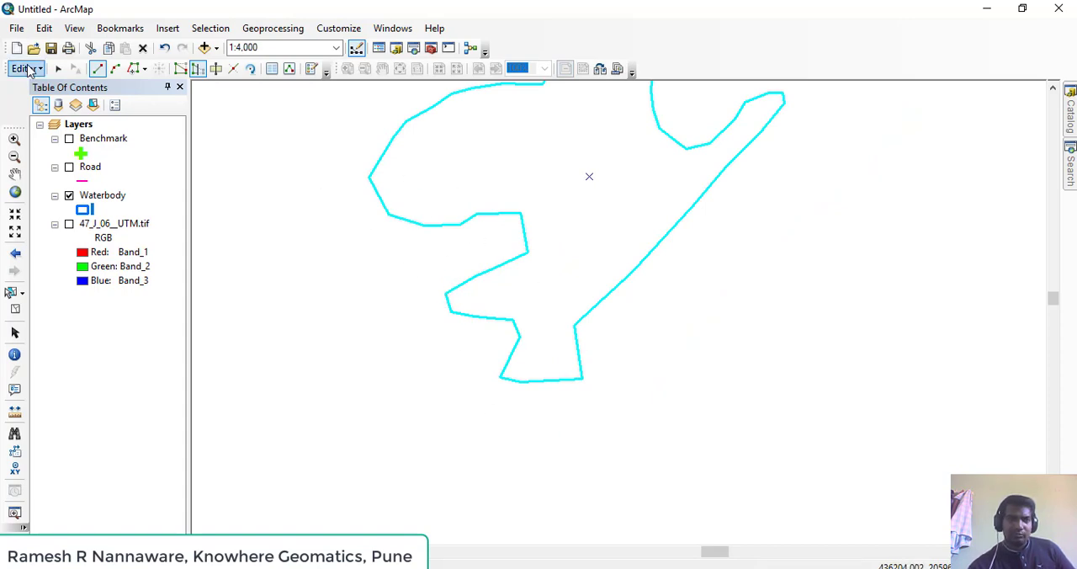
{"action": "left_click", "coordinate": [56, 121]}
{"action": "left_click_drag", "start_coordinate": [487, 197], "coordinate": [413, 360]}
{"action": "left_click_drag", "start_coordinate": [536, 263], "coordinate": [607, 359]}
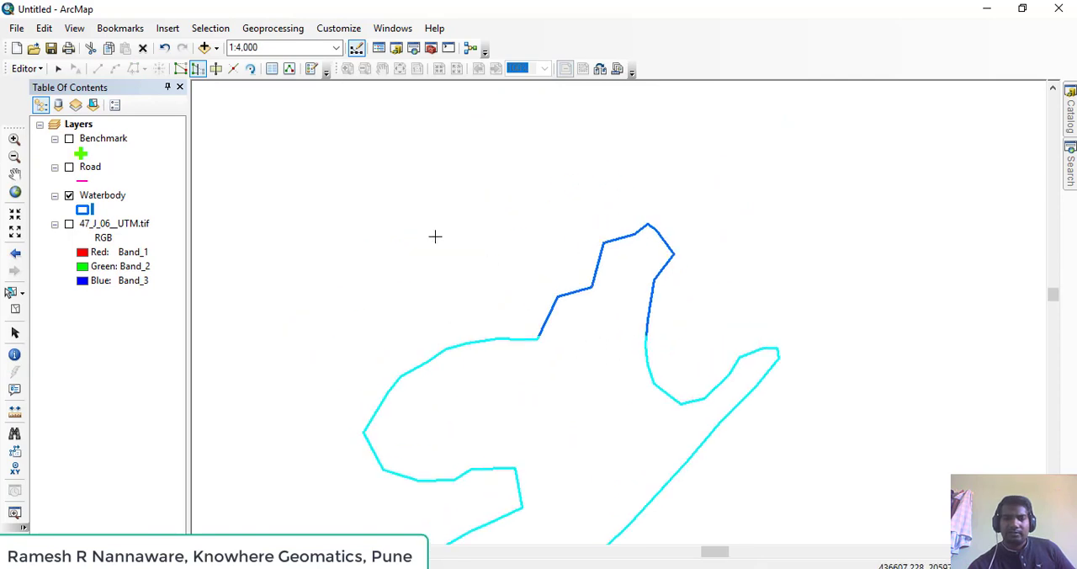
{"action": "left_click", "coordinate": [23, 69]}
{"action": "left_click", "coordinate": [74, 123]}
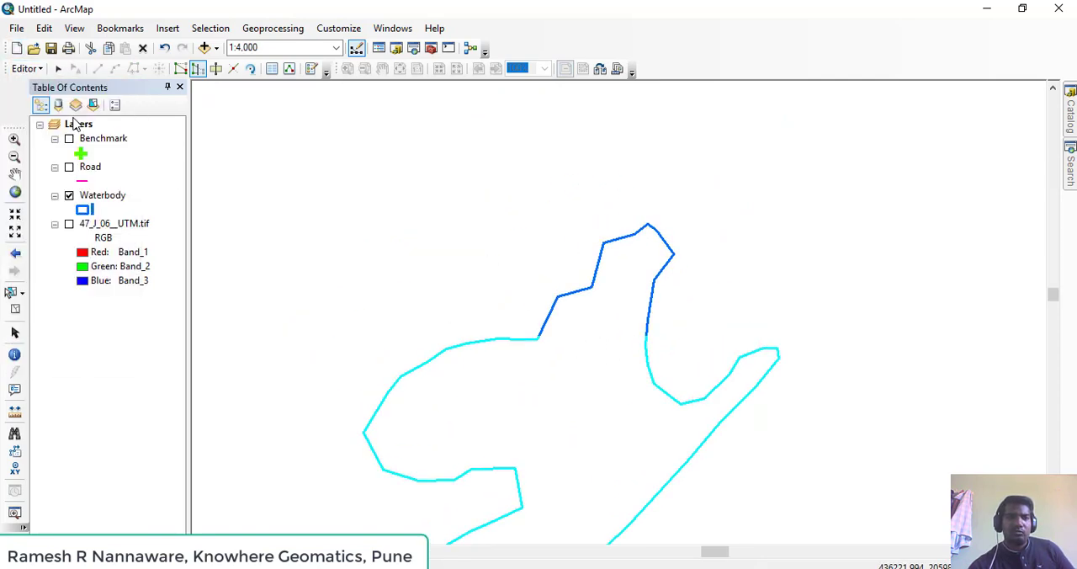
{"action": "left_click", "coordinate": [59, 74]}
{"action": "left_click", "coordinate": [547, 254]}
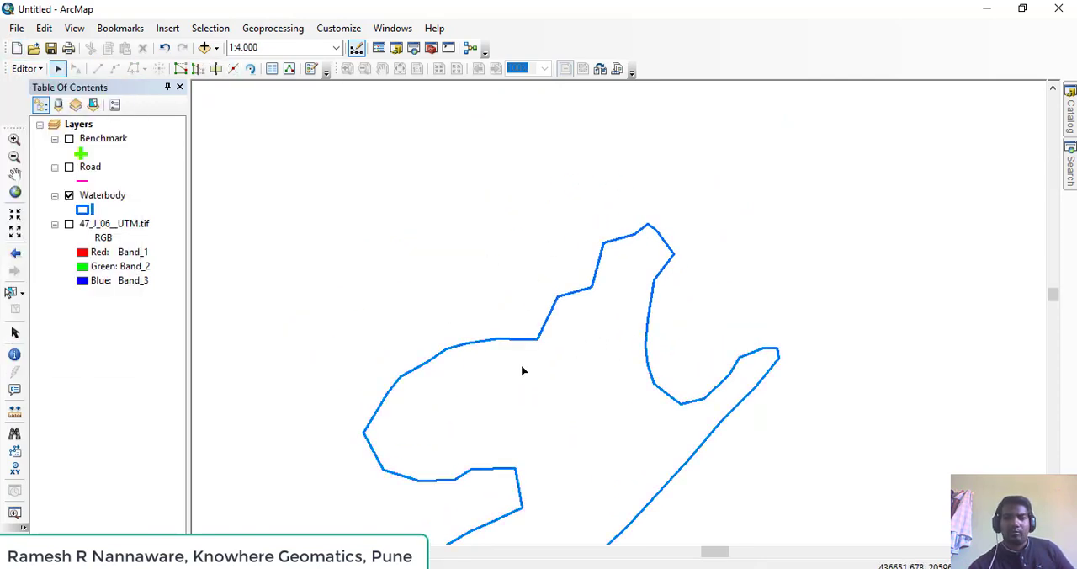
Select both the western and eastern waterbody polygons and merge them, keeping the first listed Waterbody feature as the merge target
{"action": "left_click", "coordinate": [521, 367]}
{"action": "left_click_drag", "start_coordinate": [509, 392], "coordinate": [558, 329]}
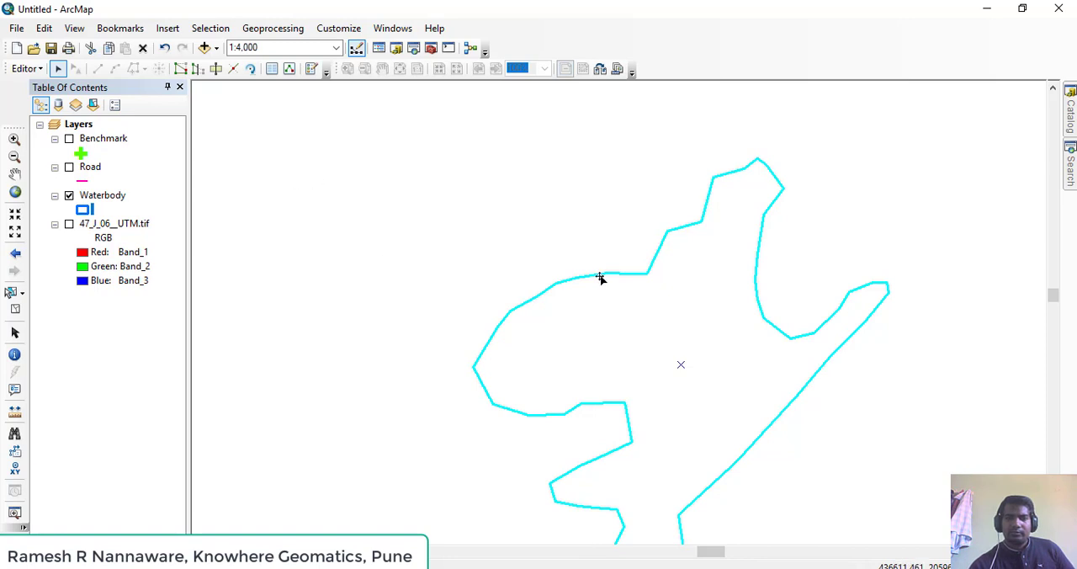
{"action": "left_click_drag", "start_coordinate": [599, 279], "coordinate": [475, 197]}
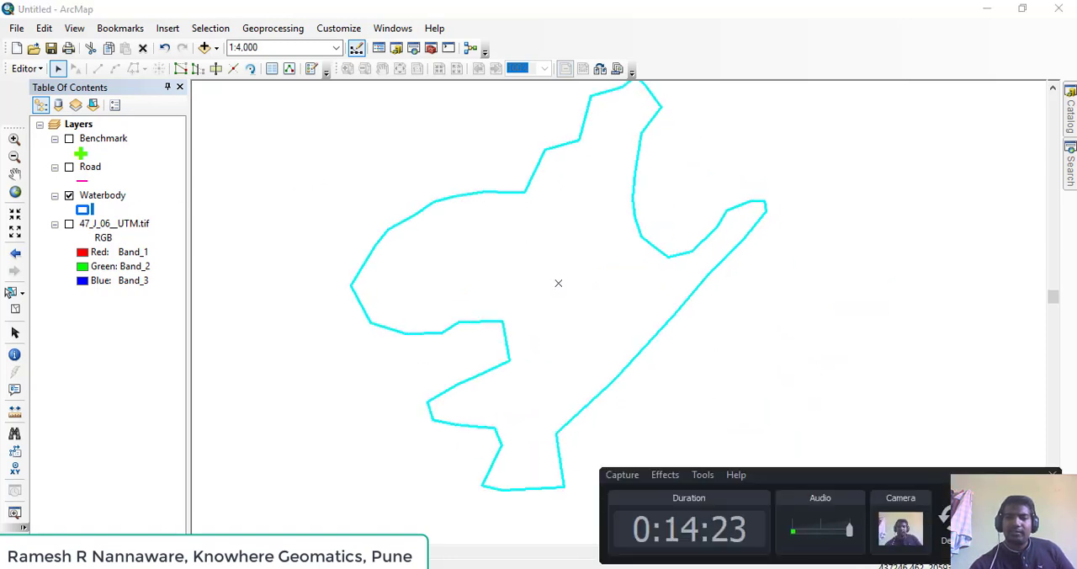
{"action": "scroll", "coordinate": [697, 274], "scroll_direction": "down", "scroll_amount": 3}
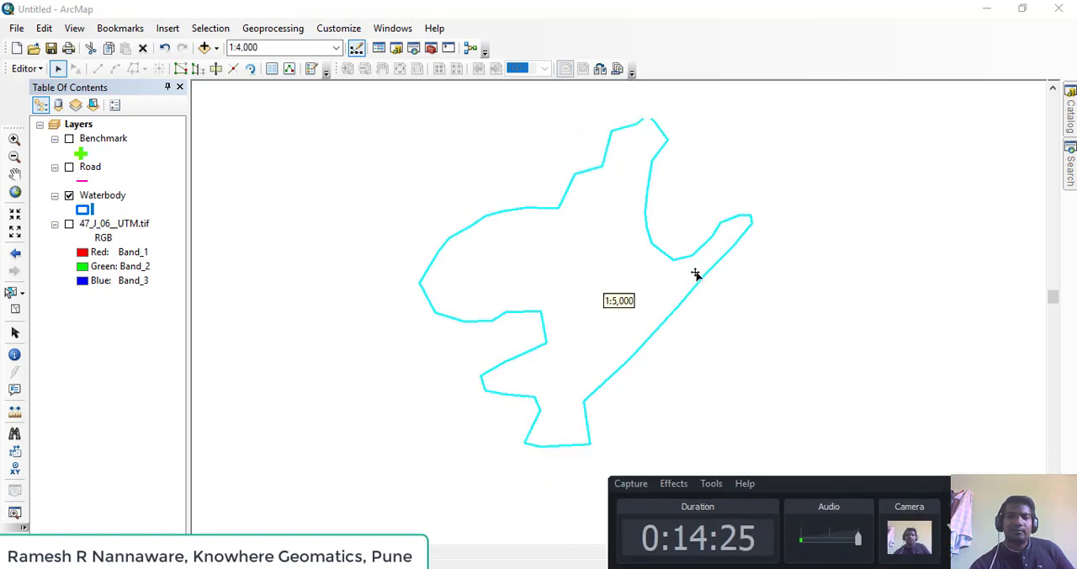
{"action": "scroll", "coordinate": [717, 284], "scroll_direction": "down", "scroll_amount": 2}
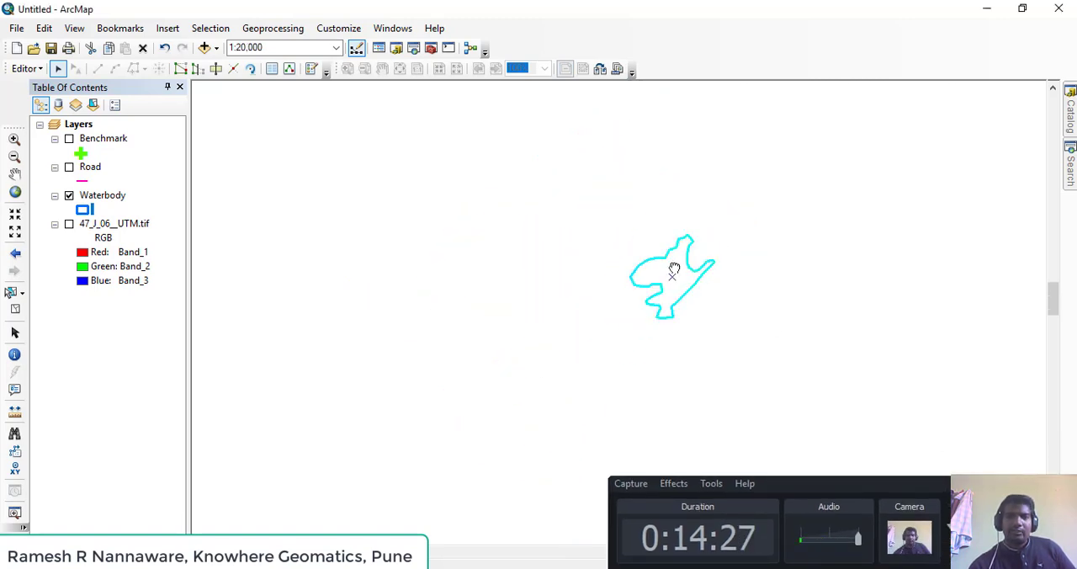
{"action": "scroll", "coordinate": [647, 295], "scroll_direction": "down", "scroll_amount": 1}
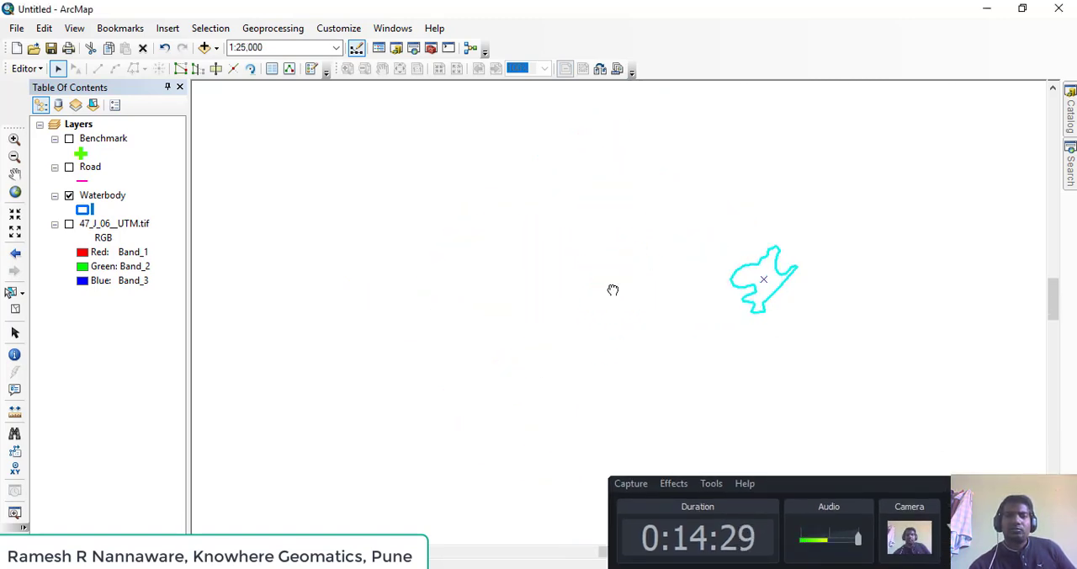
{"action": "scroll", "coordinate": [603, 305], "scroll_direction": "down", "scroll_amount": 4}
{"action": "left_click_drag", "start_coordinate": [466, 271], "coordinate": [651, 274]}
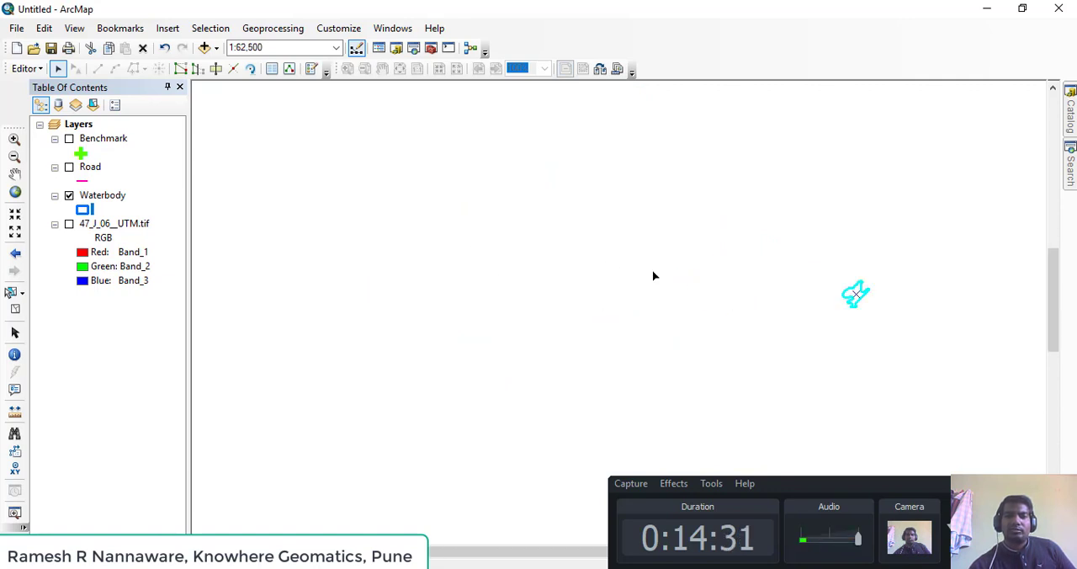
{"action": "scroll", "coordinate": [647, 323], "scroll_direction": "down", "scroll_amount": 2}
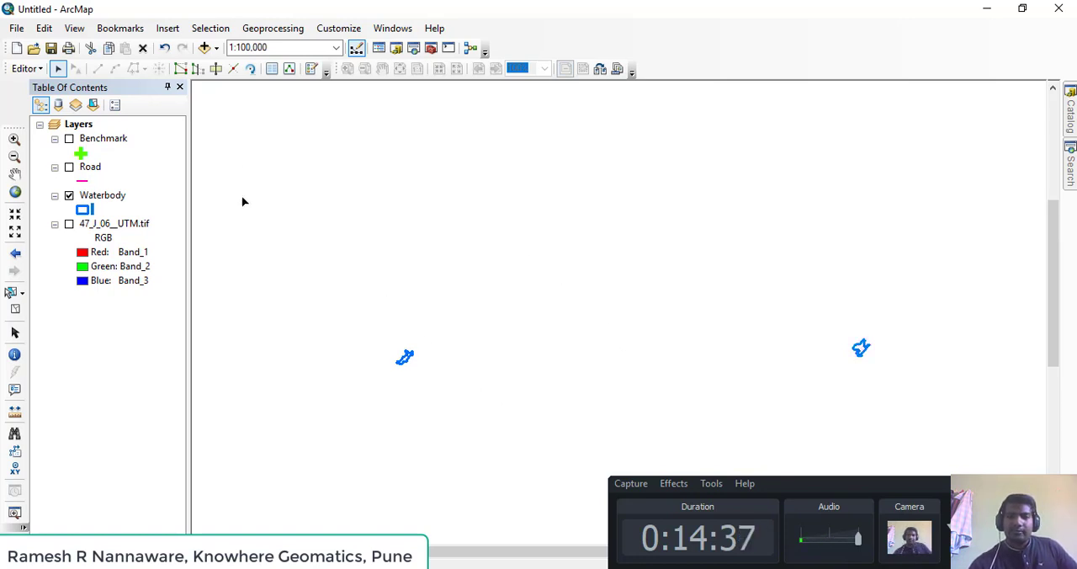
{"action": "mouse_move", "coordinate": [303, 292]}
{"action": "left_mouse_down"}
{"action": "mouse_move", "coordinate": [704, 432]}
{"action": "mouse_move", "coordinate": [925, 428]}
{"action": "left_mouse_up"}
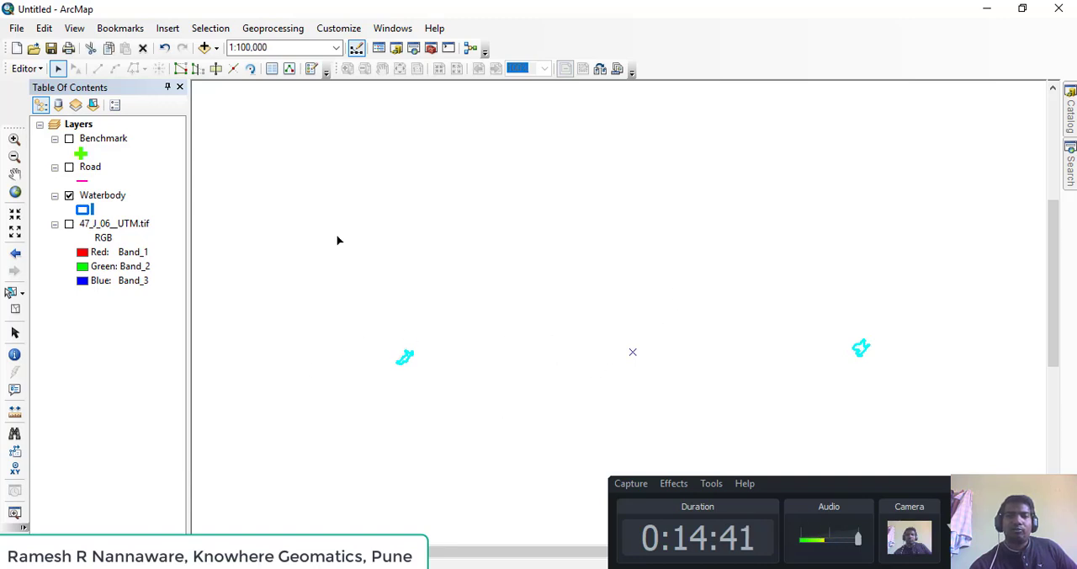
{"action": "left_click", "coordinate": [15, 71]}
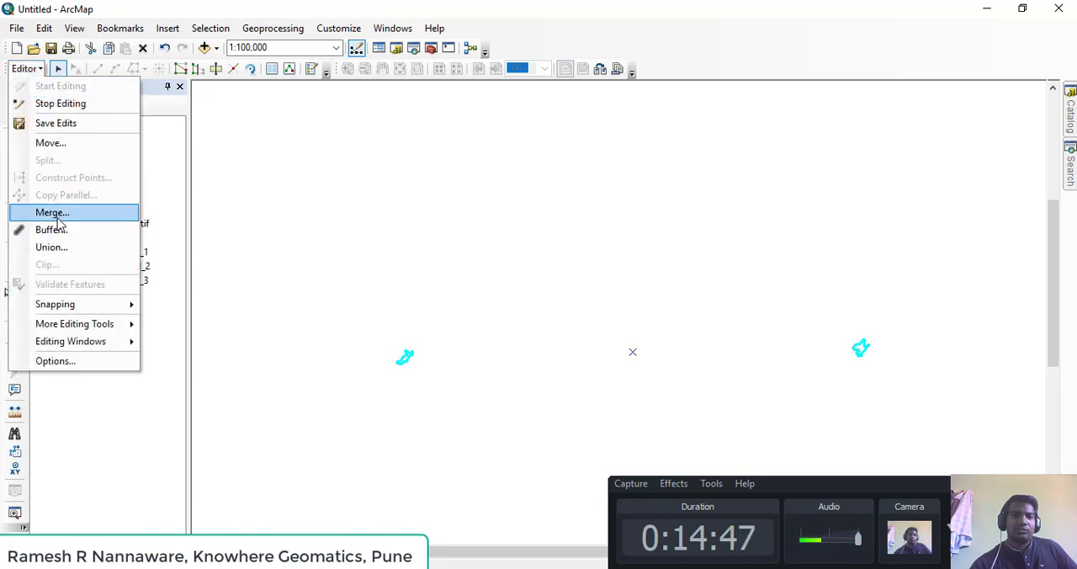
{"action": "left_click", "coordinate": [52, 213]}
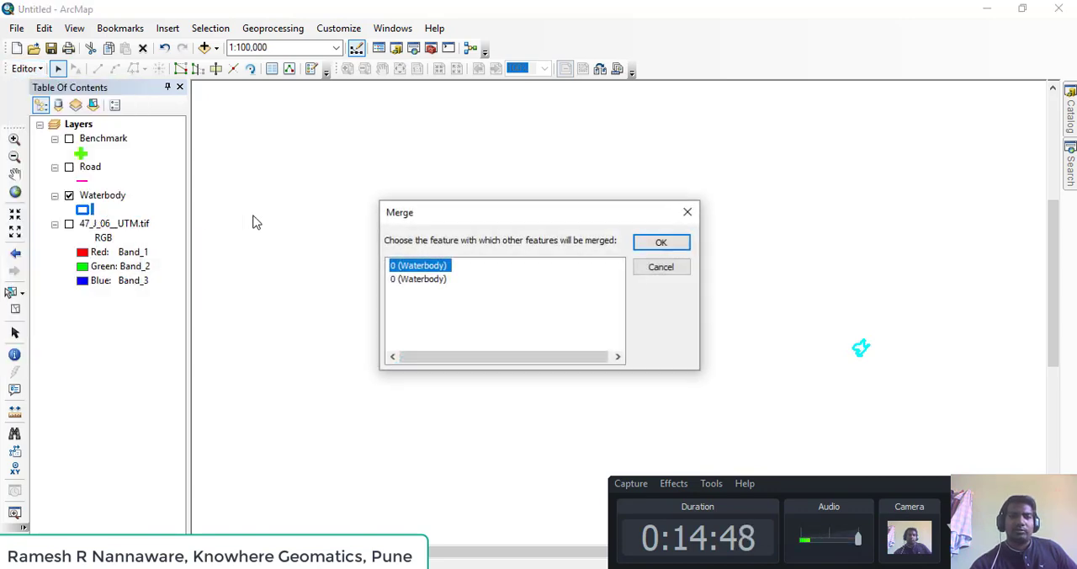
{"action": "left_click", "coordinate": [659, 244]}
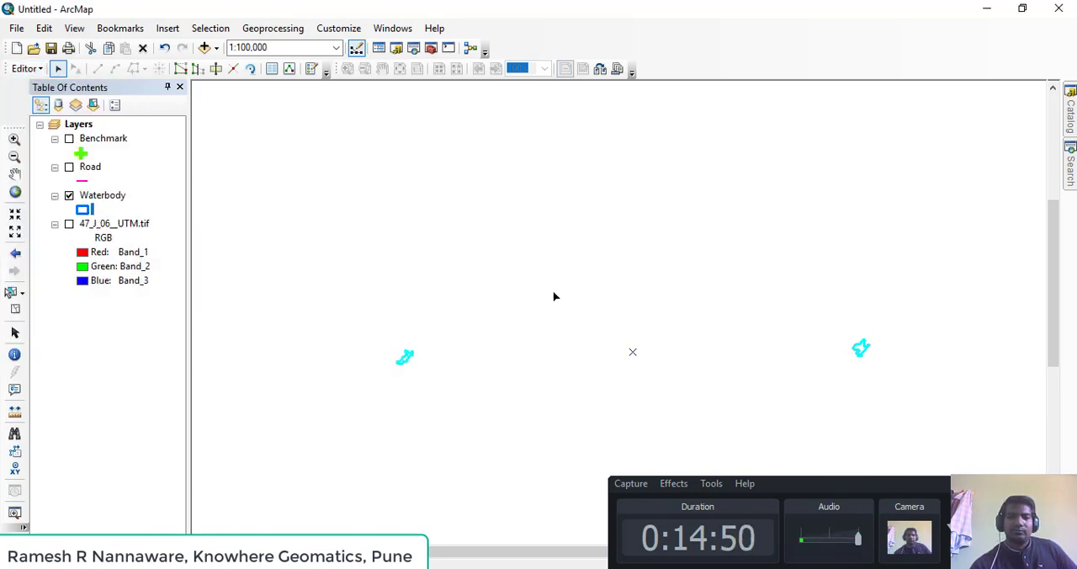
Select the merged waterbody and check its record in the Waterbody attribute table, closing the table when done
{"action": "left_click", "coordinate": [414, 370]}
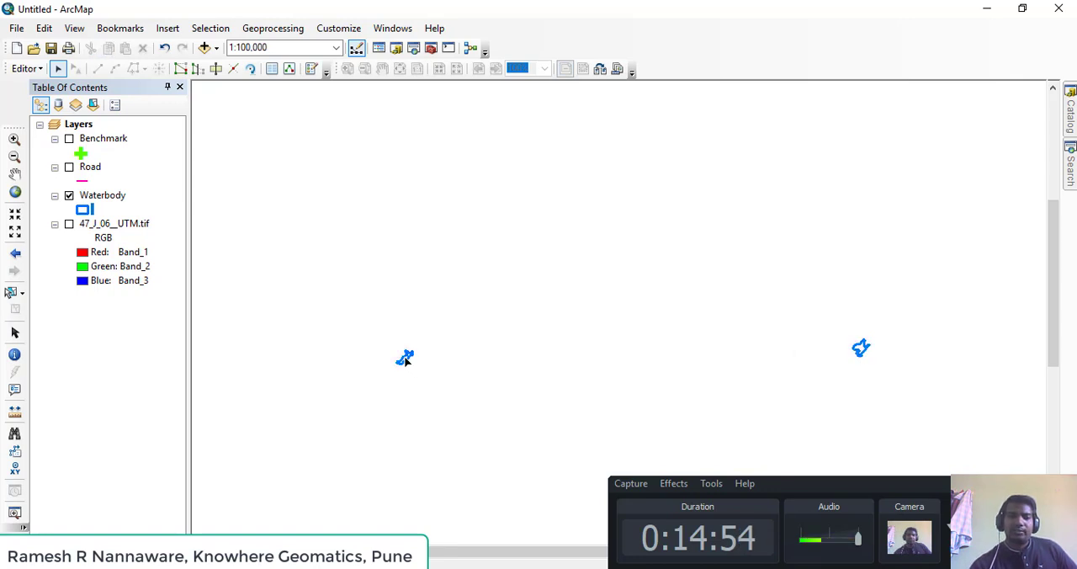
{"action": "left_click", "coordinate": [865, 350]}
{"action": "right_click", "coordinate": [120, 198]}
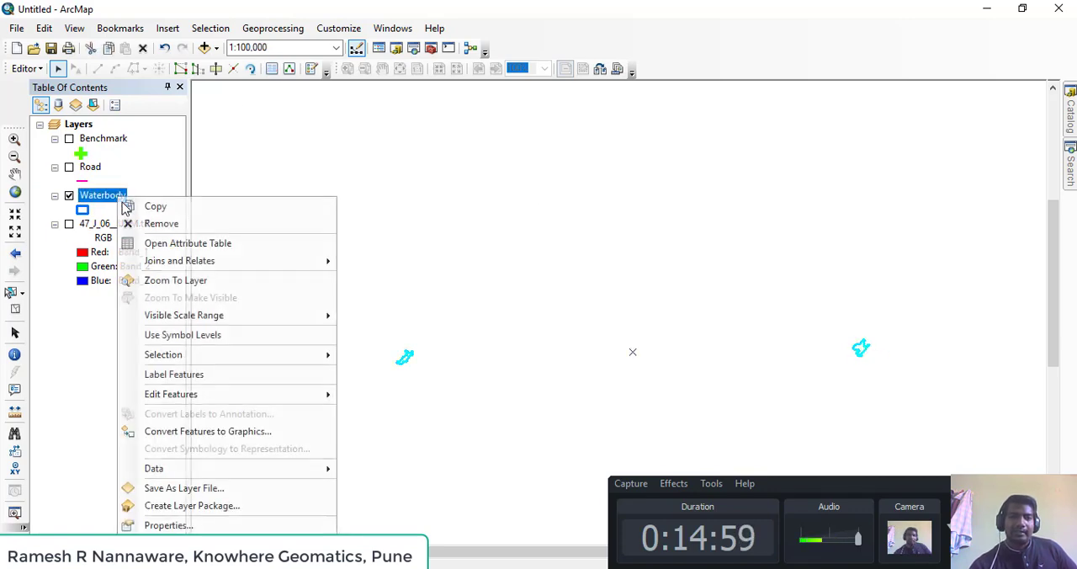
{"action": "left_click", "coordinate": [244, 243]}
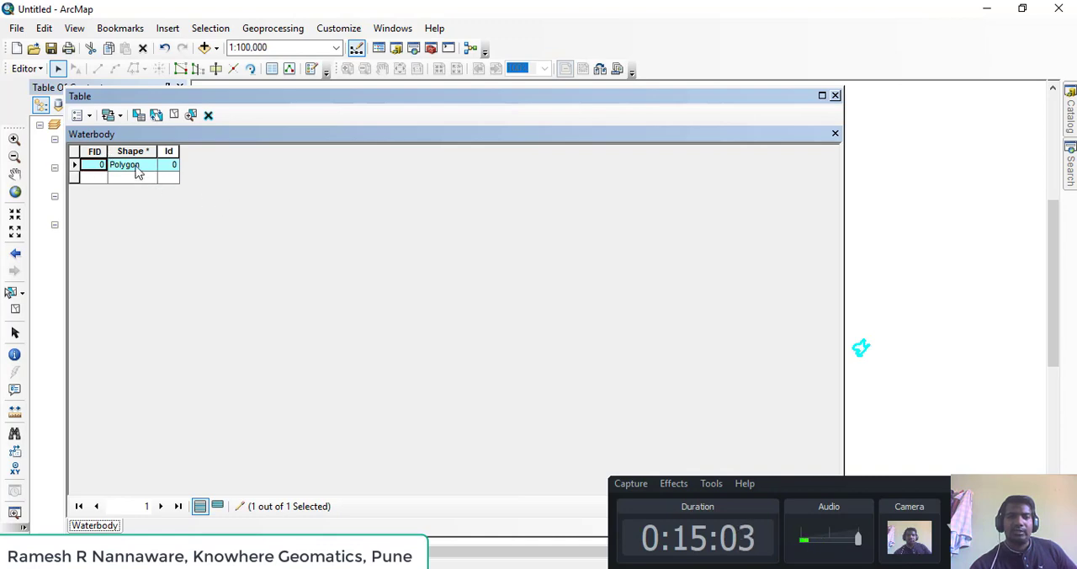
{"action": "left_click", "coordinate": [834, 95]}
Display the Advanced Editing toolbar and dock it beside the other editing toolbars
{"action": "scroll", "coordinate": [481, 267], "scroll_direction": "up", "scroll_amount": 4}
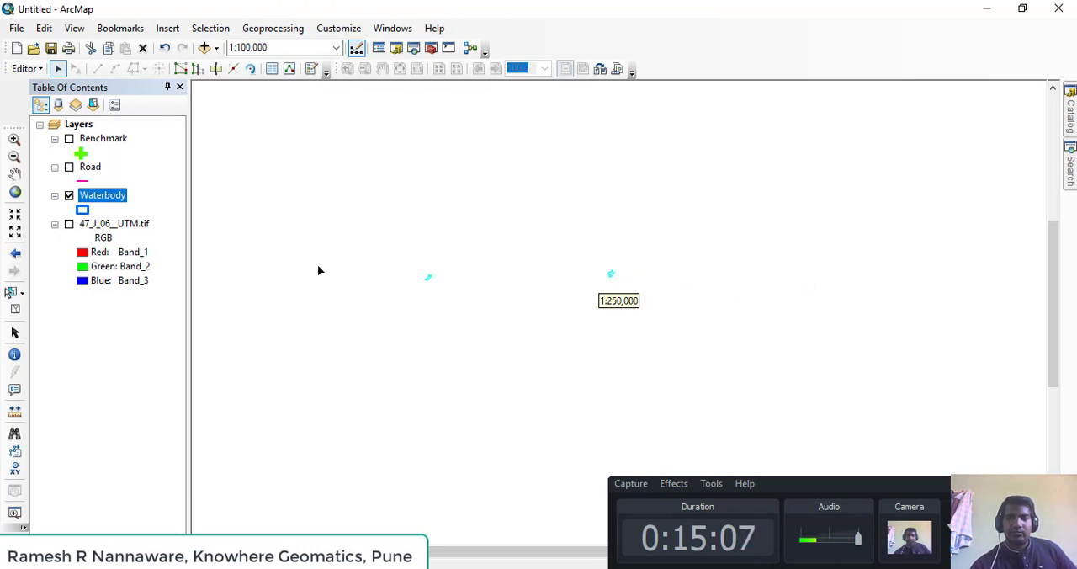
{"action": "scroll", "coordinate": [467, 341], "scroll_direction": "down", "scroll_amount": 3}
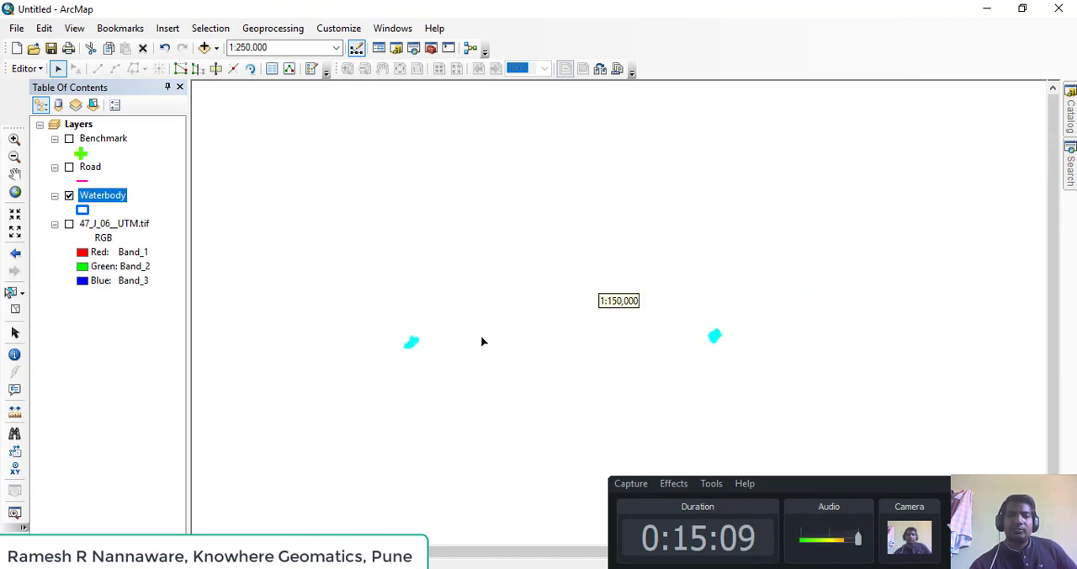
{"action": "left_click_drag", "start_coordinate": [482, 340], "coordinate": [464, 268]}
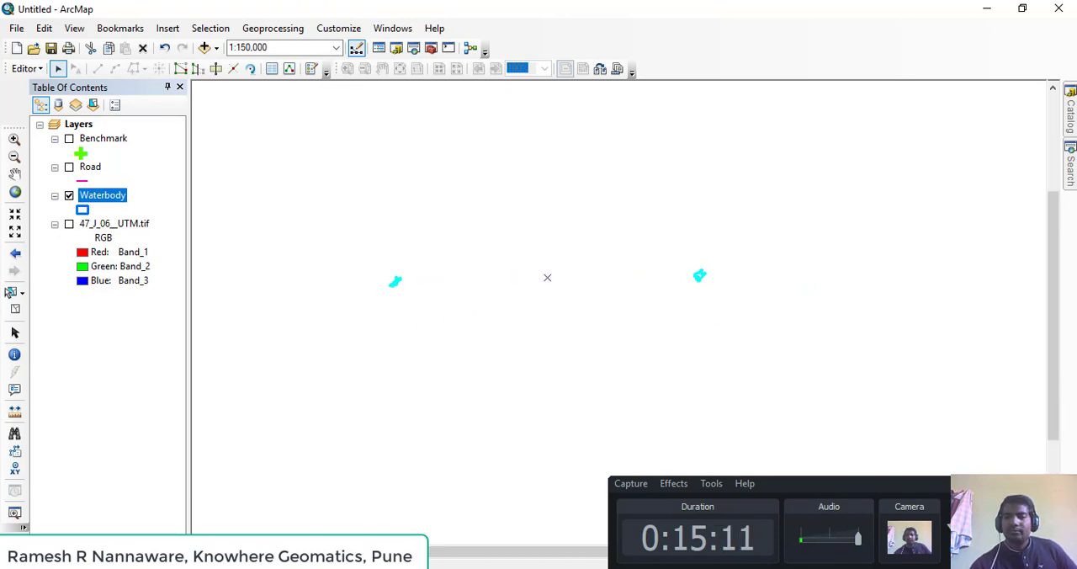
{"action": "left_click", "coordinate": [1039, 484]}
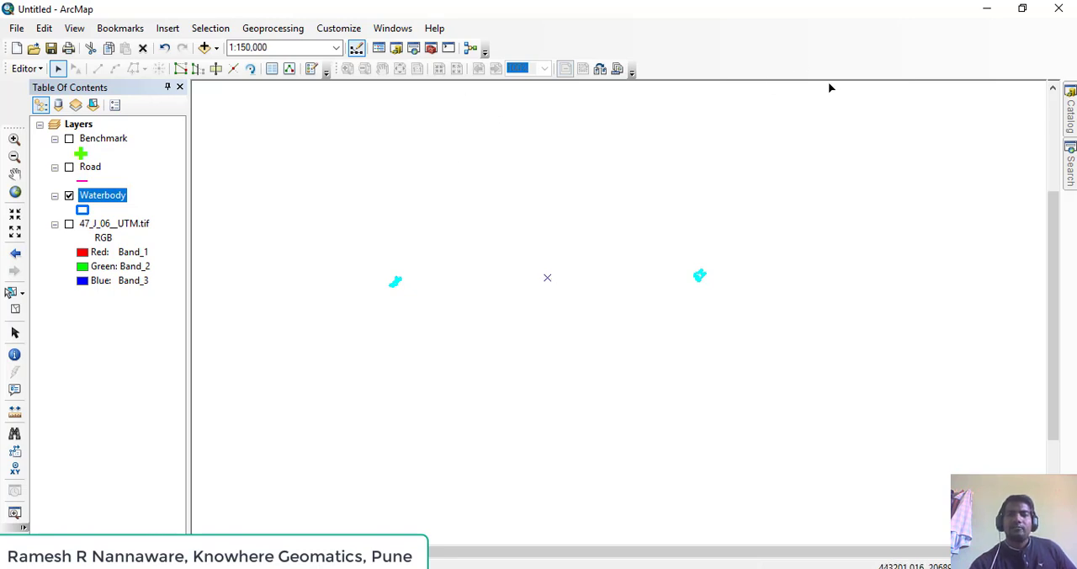
{"action": "right_click", "coordinate": [877, 69]}
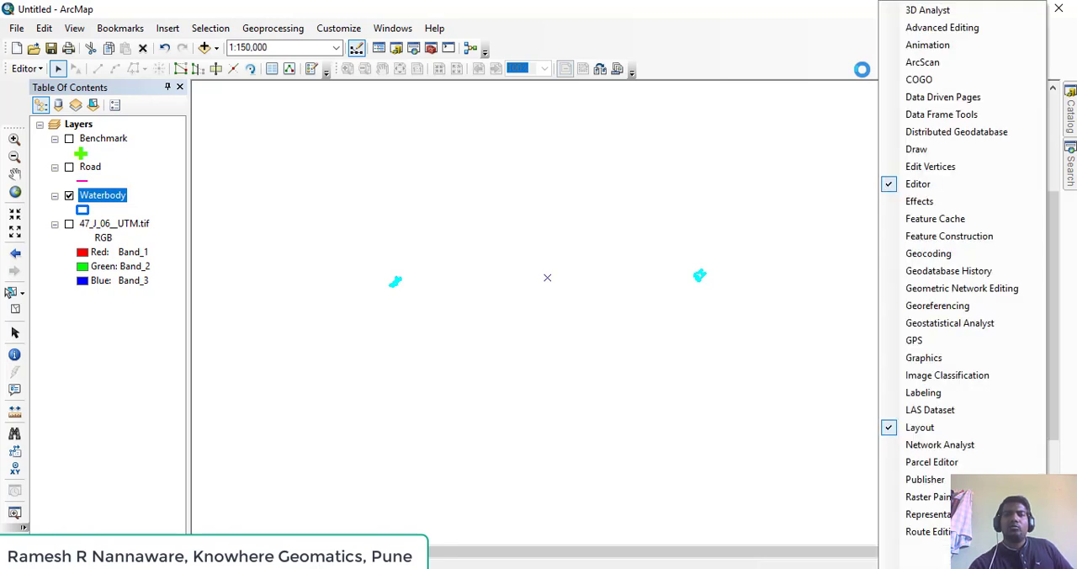
{"action": "left_click", "coordinate": [978, 32]}
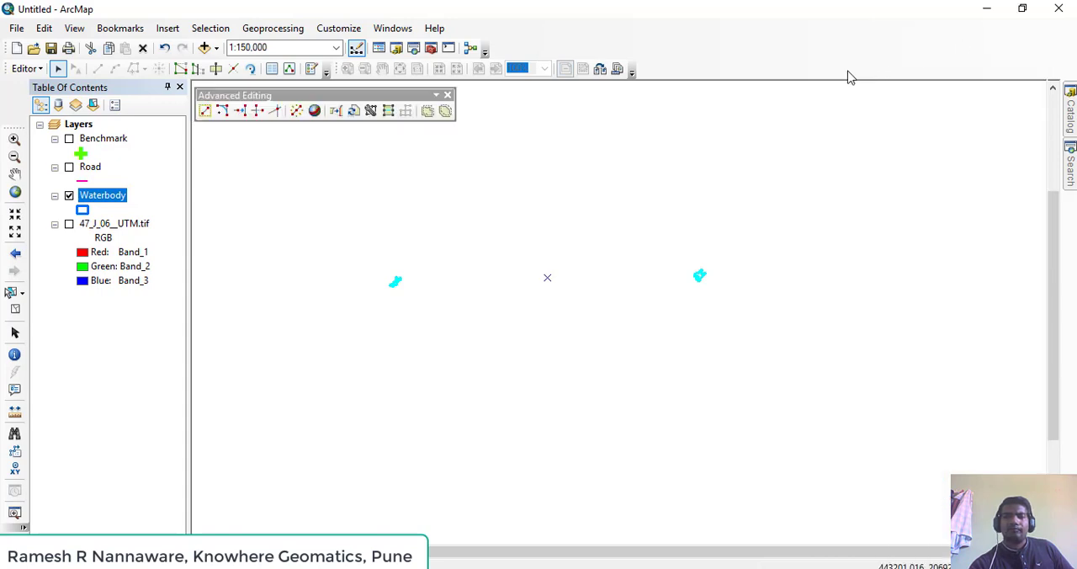
{"action": "left_click_drag", "start_coordinate": [315, 99], "coordinate": [762, 69]}
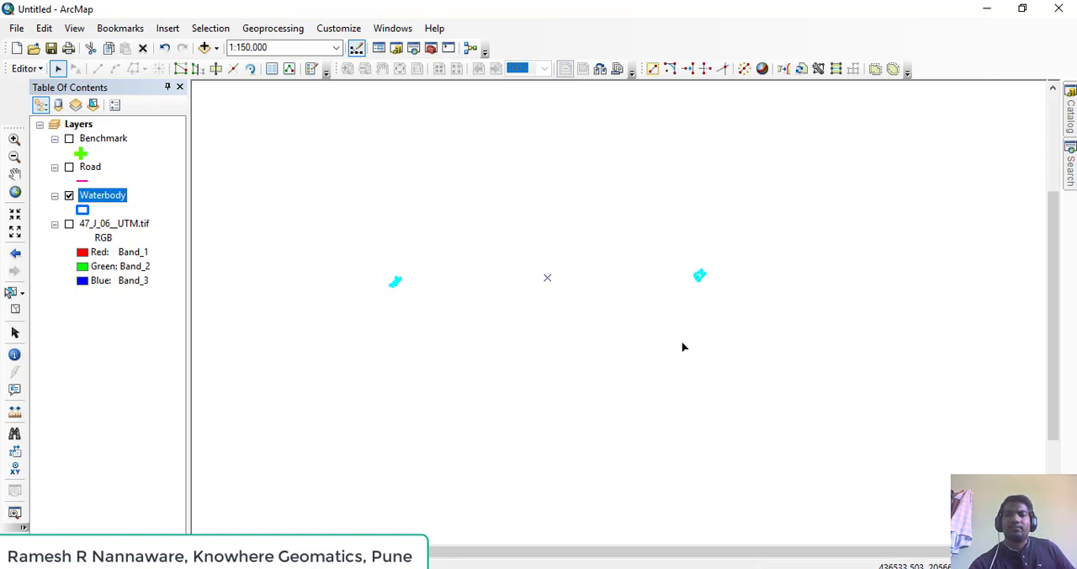
Explode the merged multipart waterbody into individual features, and test the separation by selecting its polygons one at a time
{"action": "left_click", "coordinate": [744, 71]}
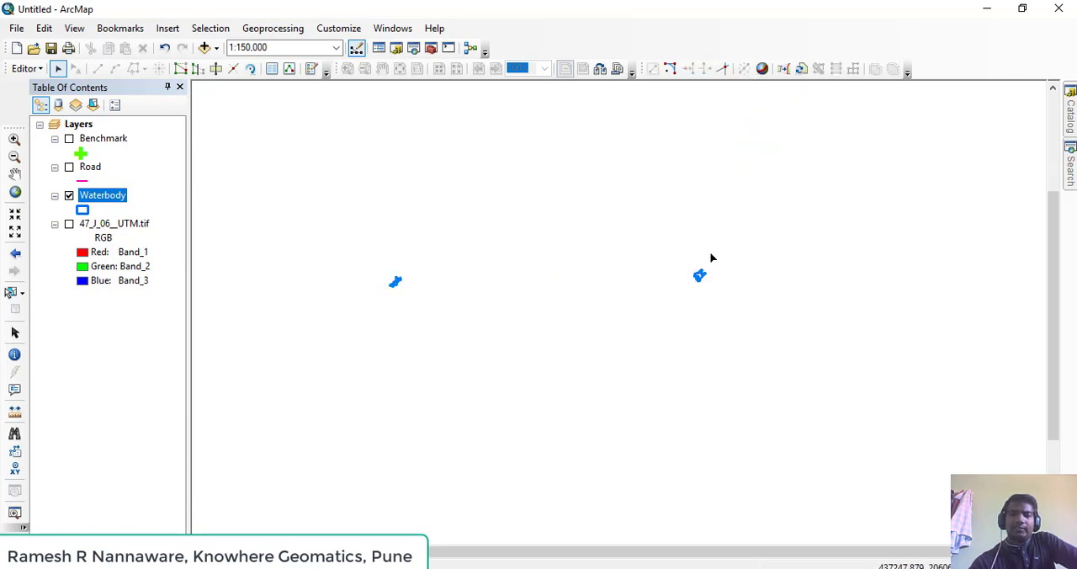
{"action": "left_click", "coordinate": [700, 279]}
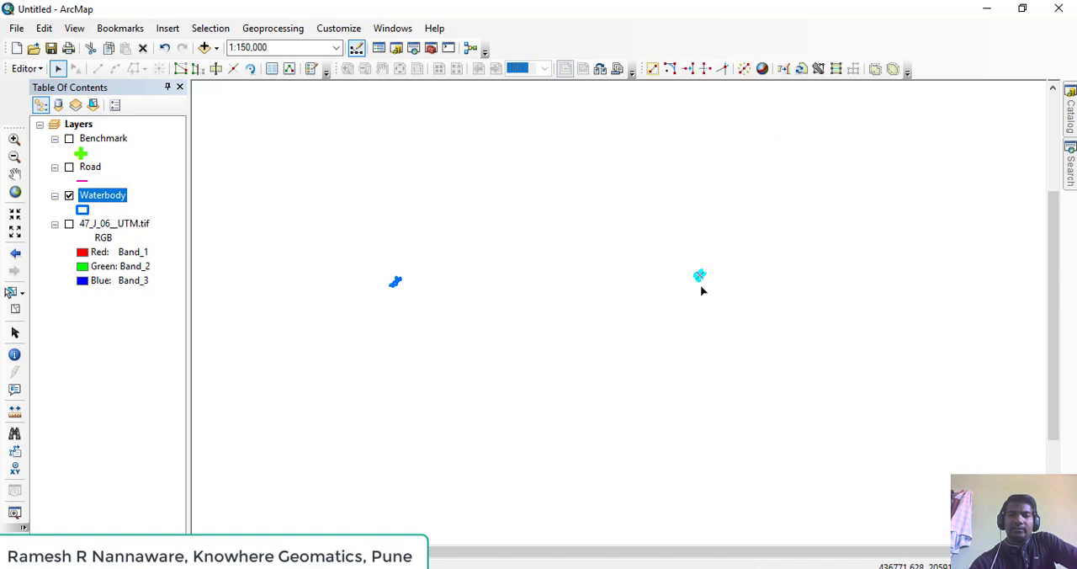
{"action": "left_click", "coordinate": [396, 282]}
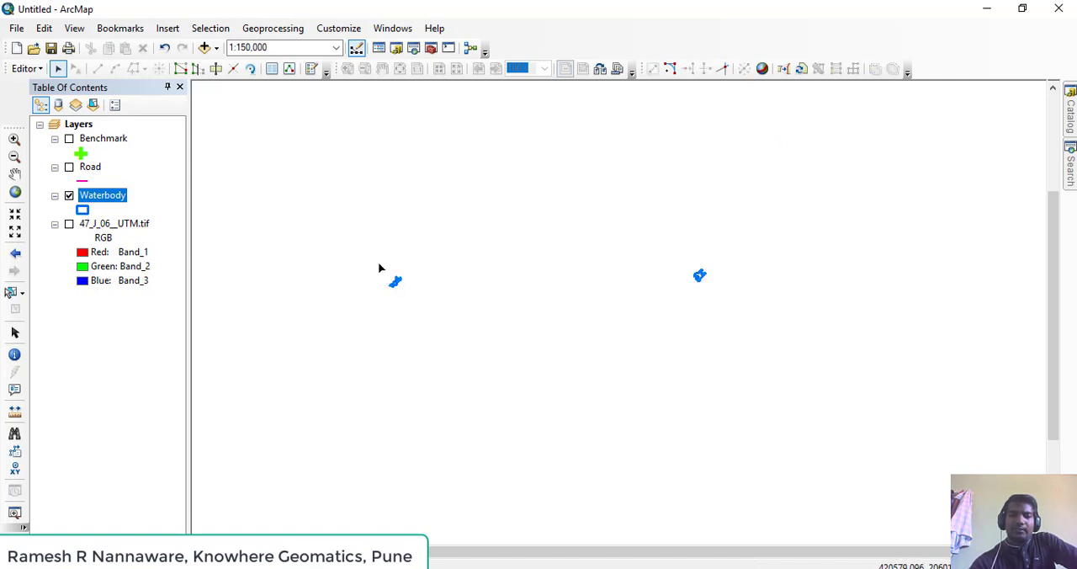
{"action": "left_click", "coordinate": [699, 276]}
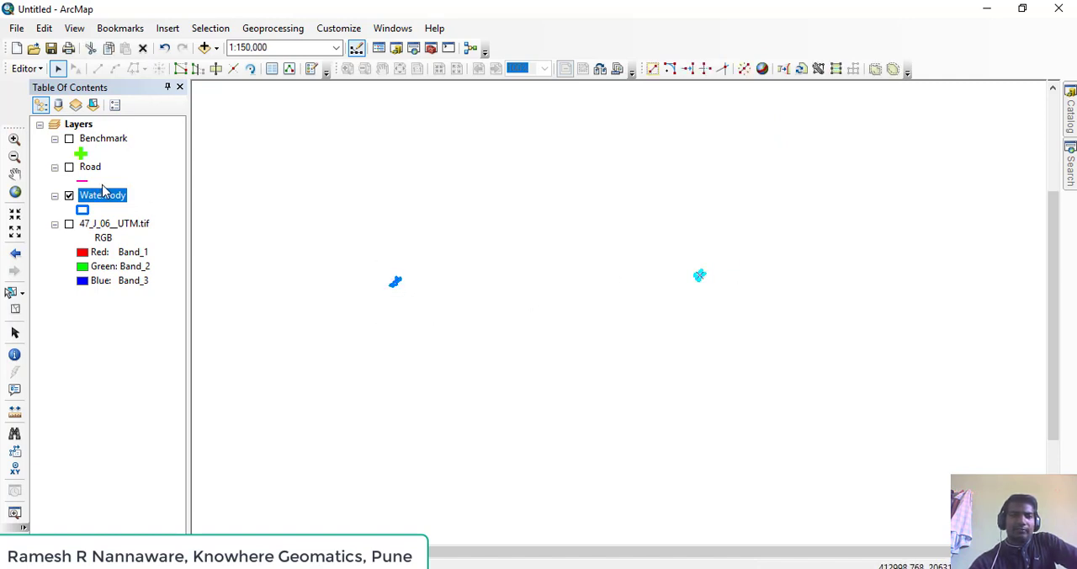
Check the Waterbody attribute table for the exploded polygons, close it, and view the eastern waterbody up close
{"action": "right_click", "coordinate": [103, 200]}
{"action": "left_click", "coordinate": [155, 243]}
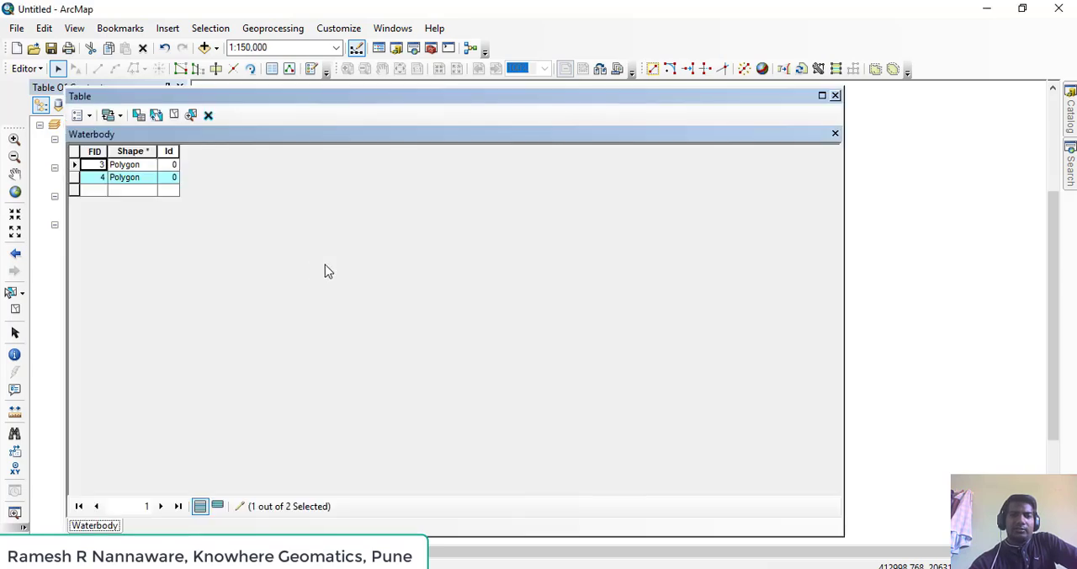
{"action": "left_click", "coordinate": [76, 167]}
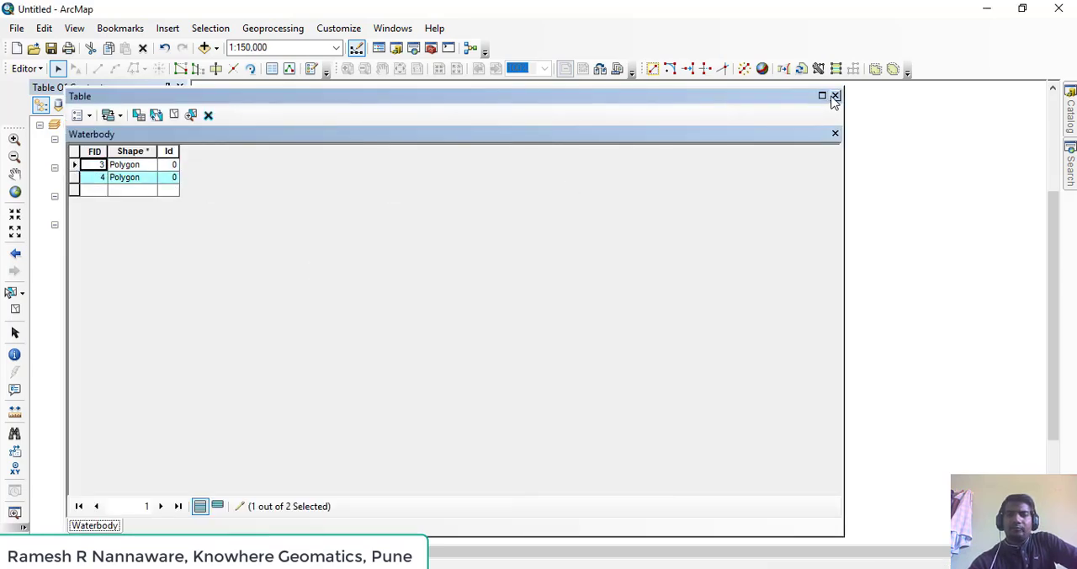
{"action": "left_click", "coordinate": [835, 97]}
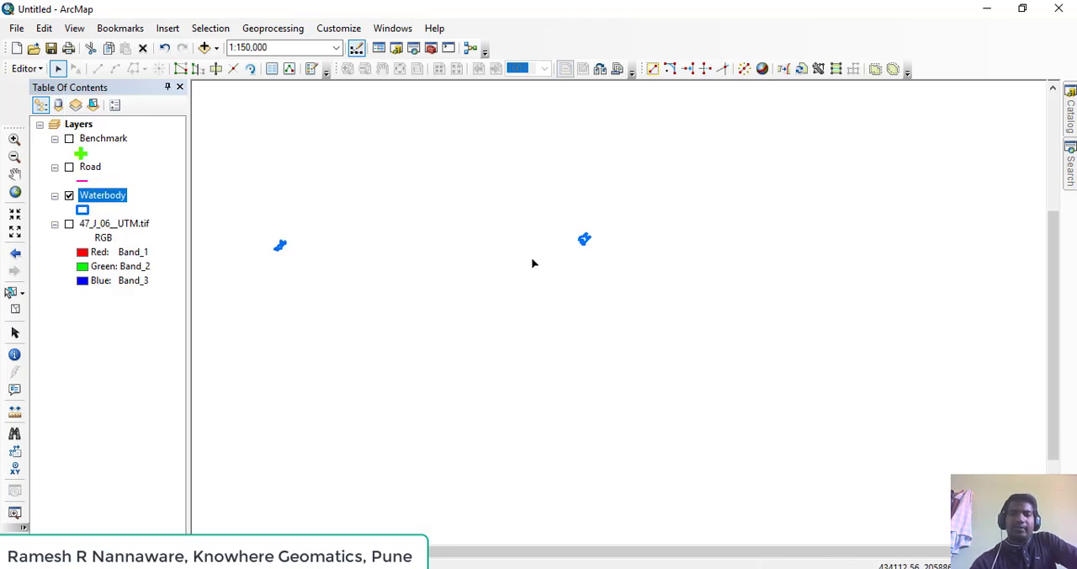
{"action": "scroll", "coordinate": [556, 257], "scroll_direction": "up", "scroll_amount": 4}
{"action": "left_click_drag", "start_coordinate": [615, 222], "coordinate": [587, 330]}
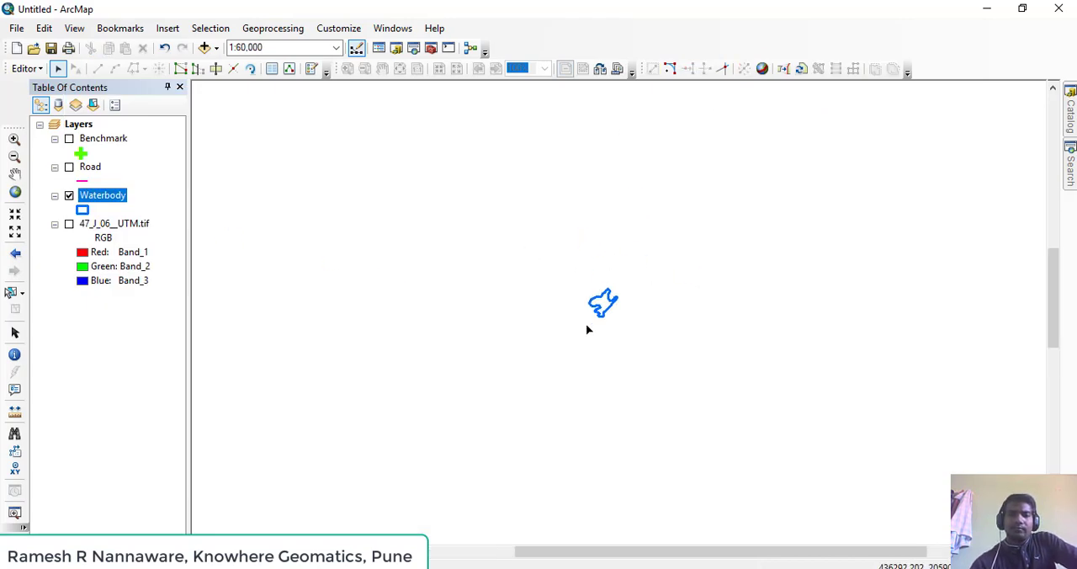
{"action": "scroll", "coordinate": [589, 324], "scroll_direction": "up", "scroll_amount": 7}
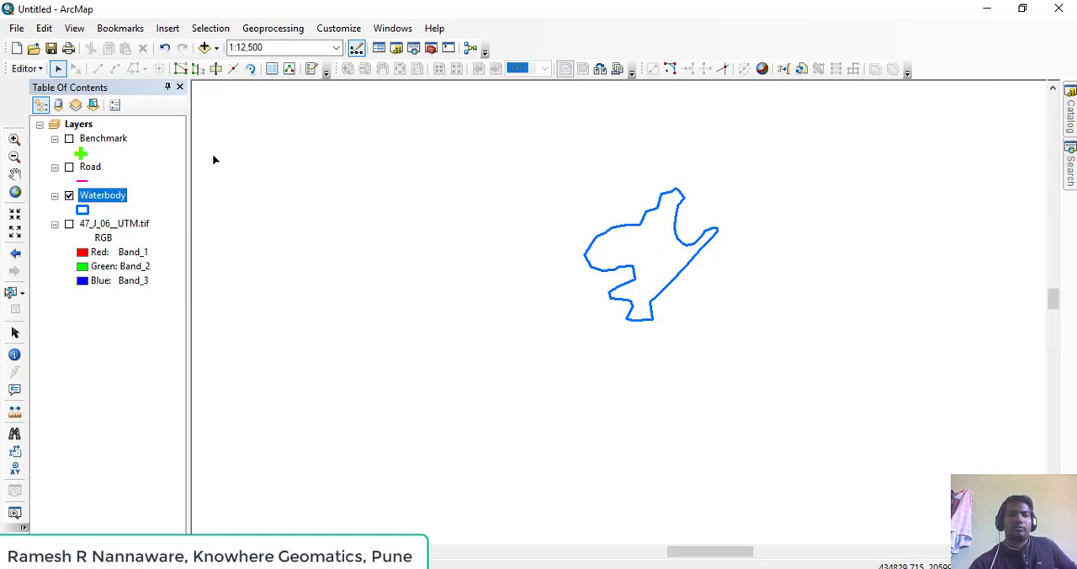
Select the eastern waterbody polygon and view its outline up close
{"action": "left_click_drag", "start_coordinate": [654, 209], "coordinate": [573, 288]}
{"action": "left_click", "coordinate": [563, 282]}
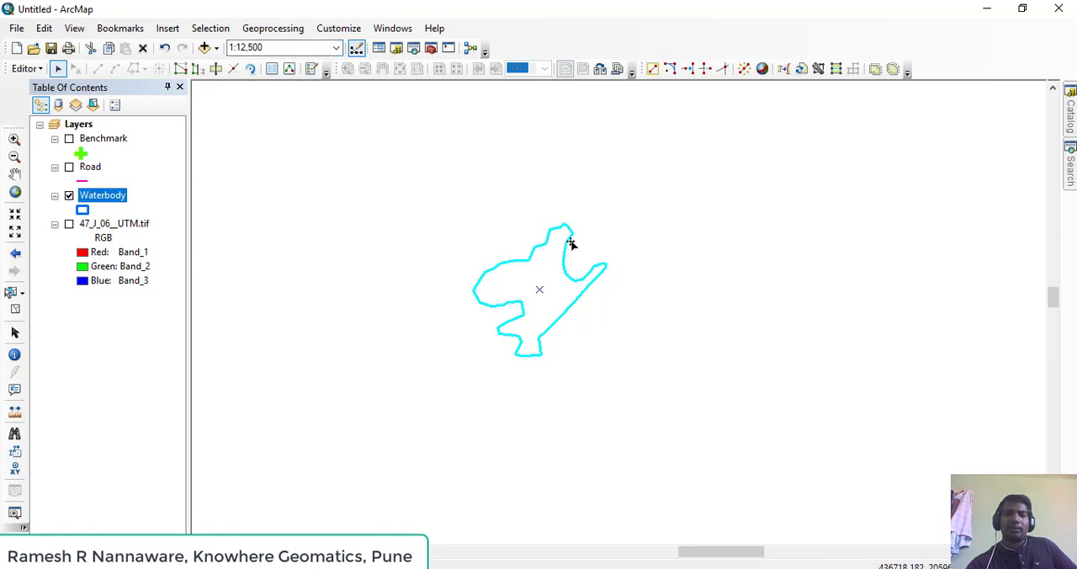
{"action": "scroll", "coordinate": [524, 298], "scroll_direction": "up", "scroll_amount": 3}
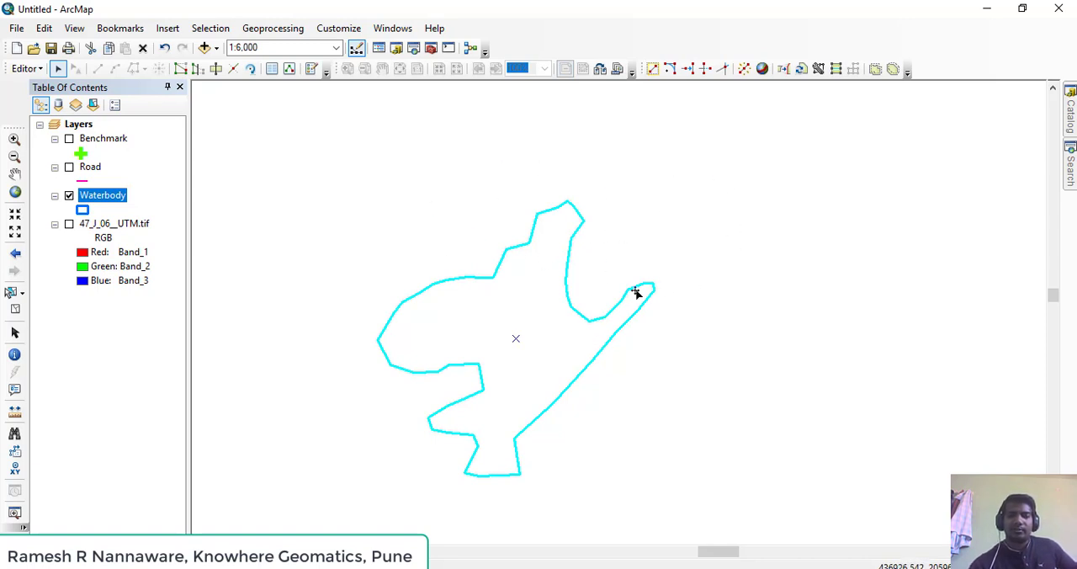
{"action": "left_click_drag", "start_coordinate": [661, 260], "coordinate": [653, 305]}
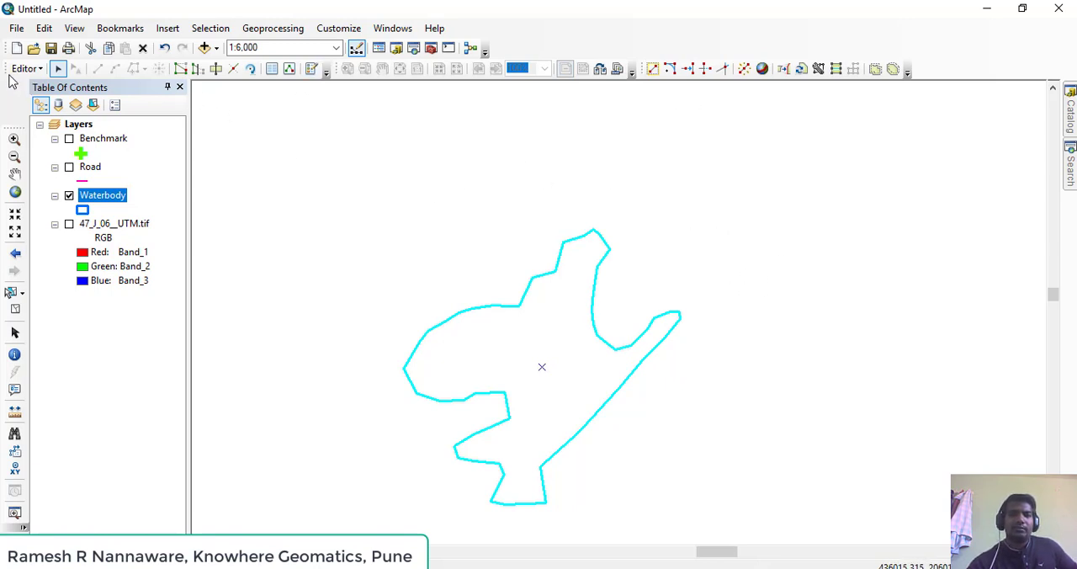
Open the Create Features window and choose the Auto Complete Polygon construction tool for the Waterbody template
{"action": "left_click", "coordinate": [311, 70]}
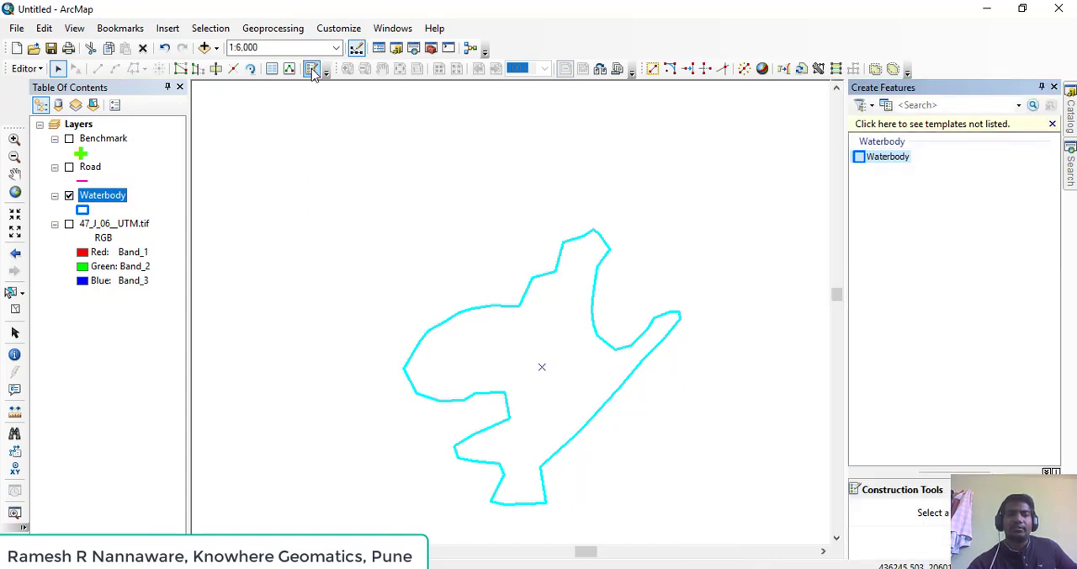
{"action": "left_click", "coordinate": [889, 157]}
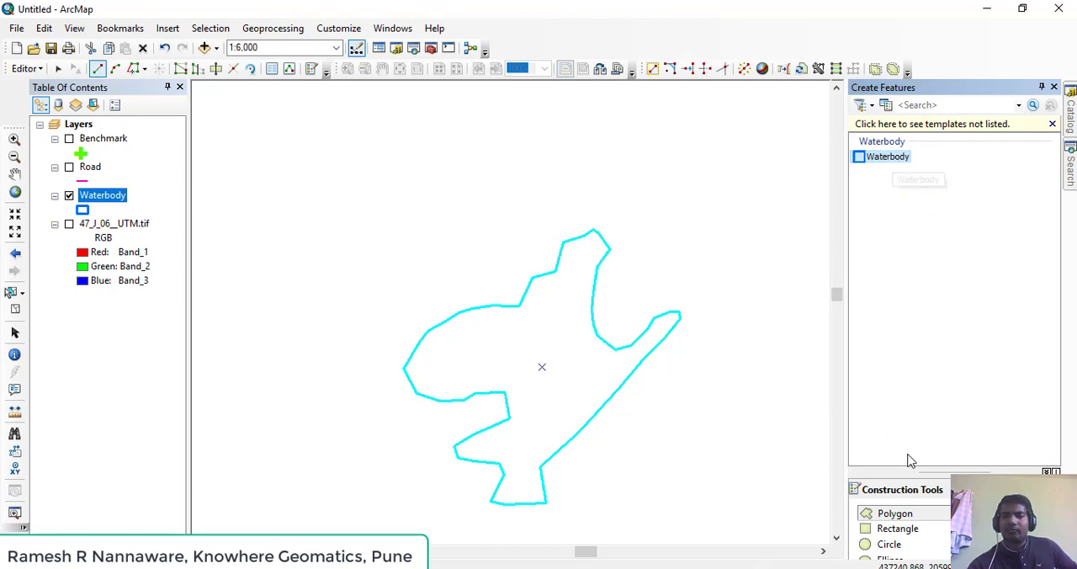
{"action": "scroll", "coordinate": [934, 543], "scroll_direction": "down", "scroll_amount": 1}
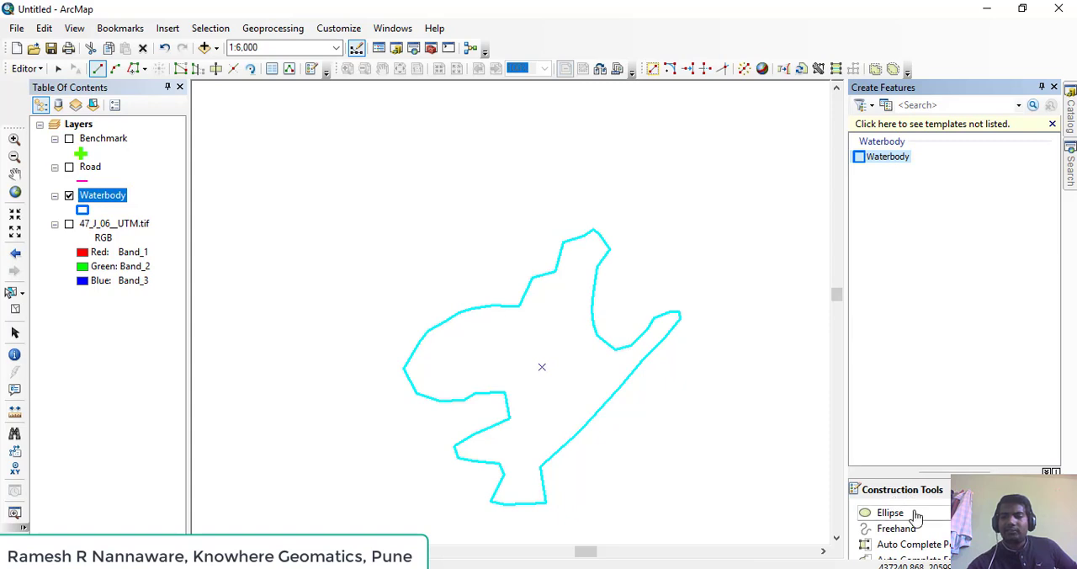
{"action": "scroll", "coordinate": [929, 546], "scroll_direction": "down", "scroll_amount": 1}
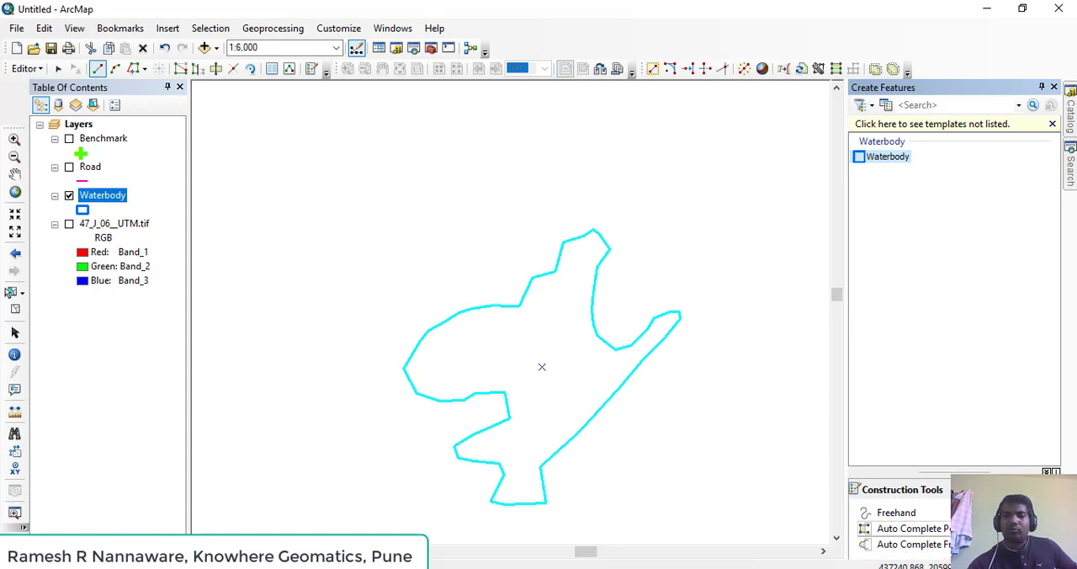
{"action": "left_click", "coordinate": [955, 529]}
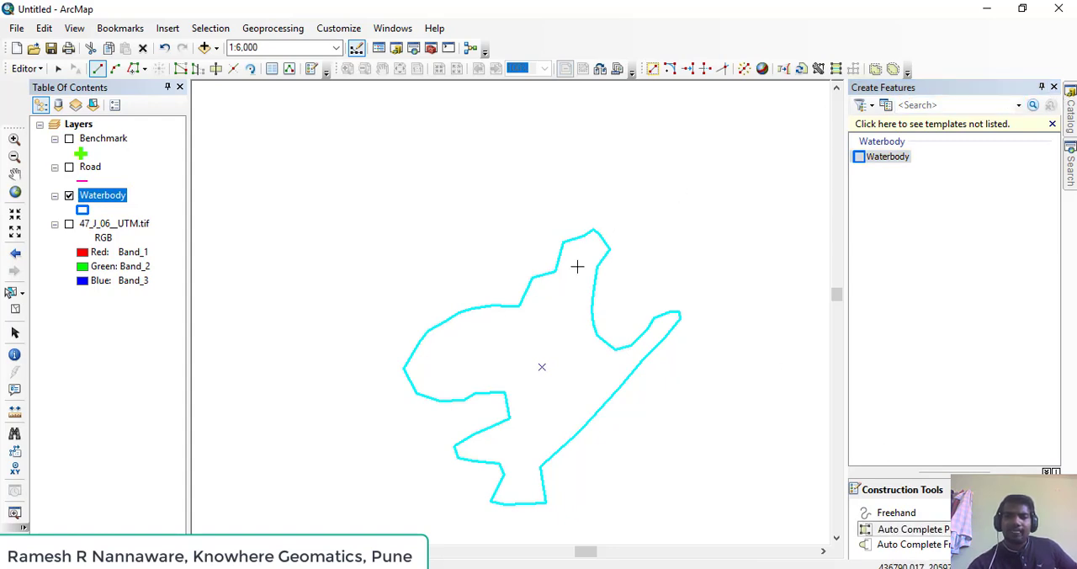
Start the adjoining polygon's sketch inside the waterbody's northern tip, cross its boundary at the tip vertex, and extend it northward outside
{"action": "scroll", "coordinate": [577, 253], "scroll_direction": "up", "scroll_amount": 3}
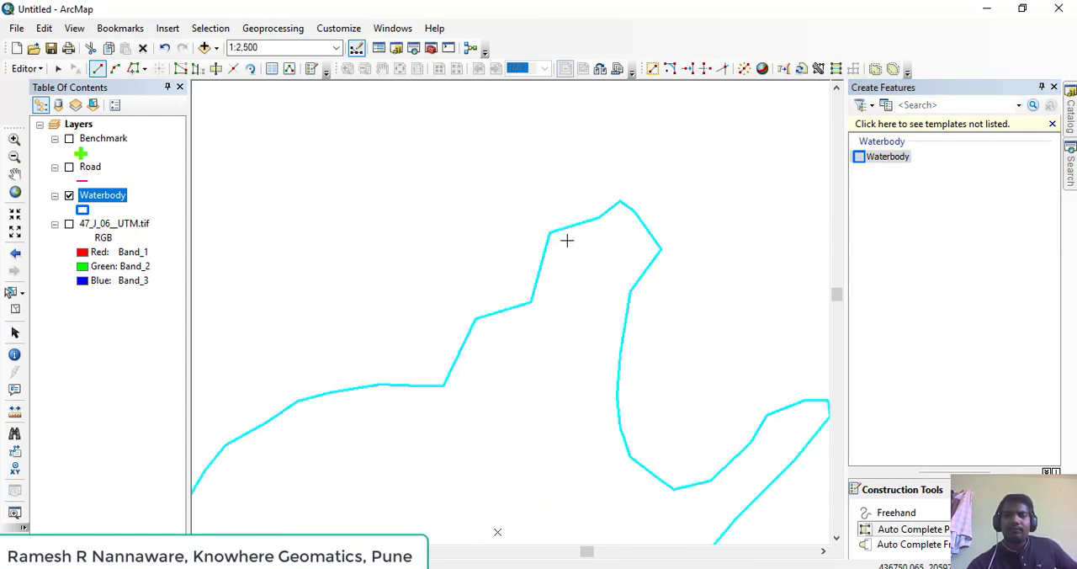
{"action": "left_click_drag", "start_coordinate": [569, 241], "coordinate": [433, 285]}
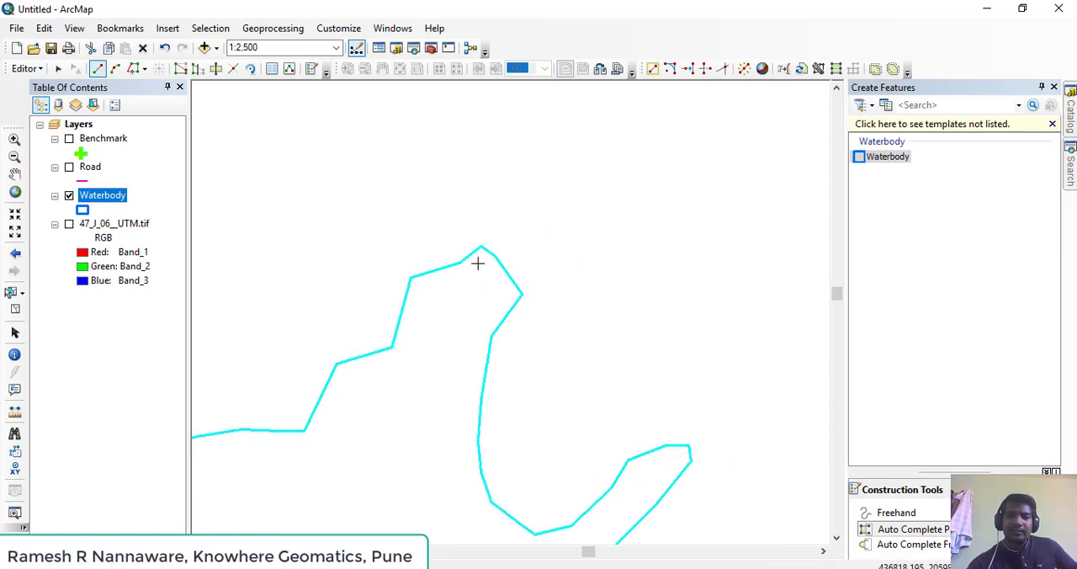
{"action": "left_click", "coordinate": [477, 263]}
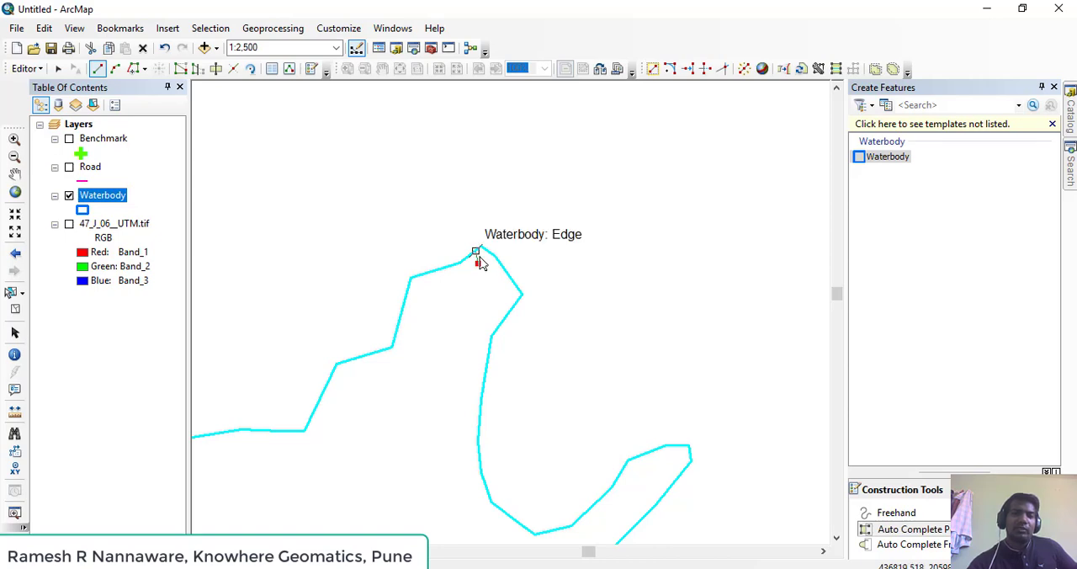
{"action": "left_click", "coordinate": [481, 249]}
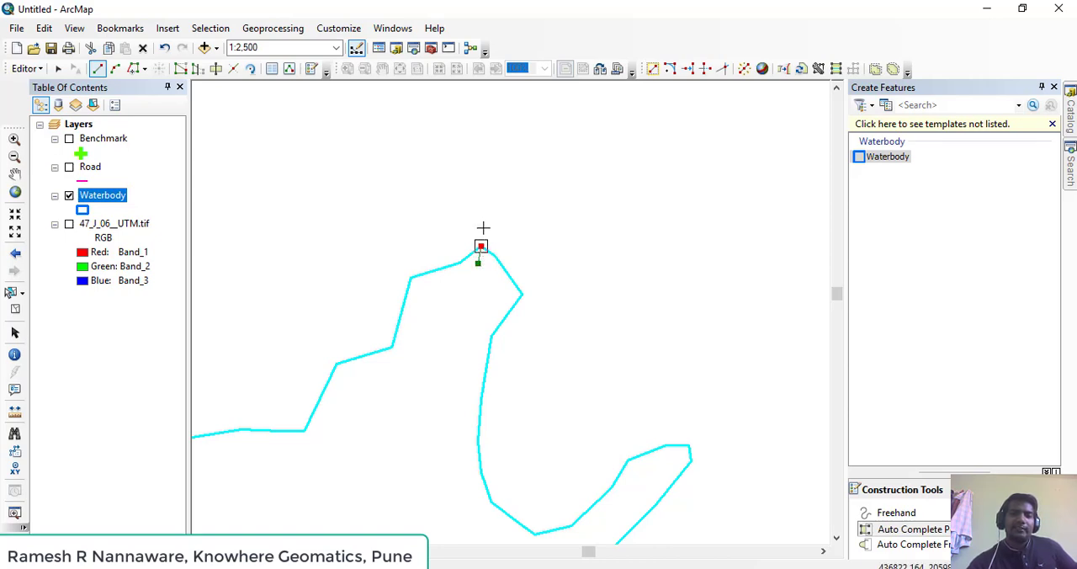
{"action": "left_click", "coordinate": [481, 184]}
{"action": "left_click", "coordinate": [413, 228]}
{"action": "left_click", "coordinate": [469, 156]}
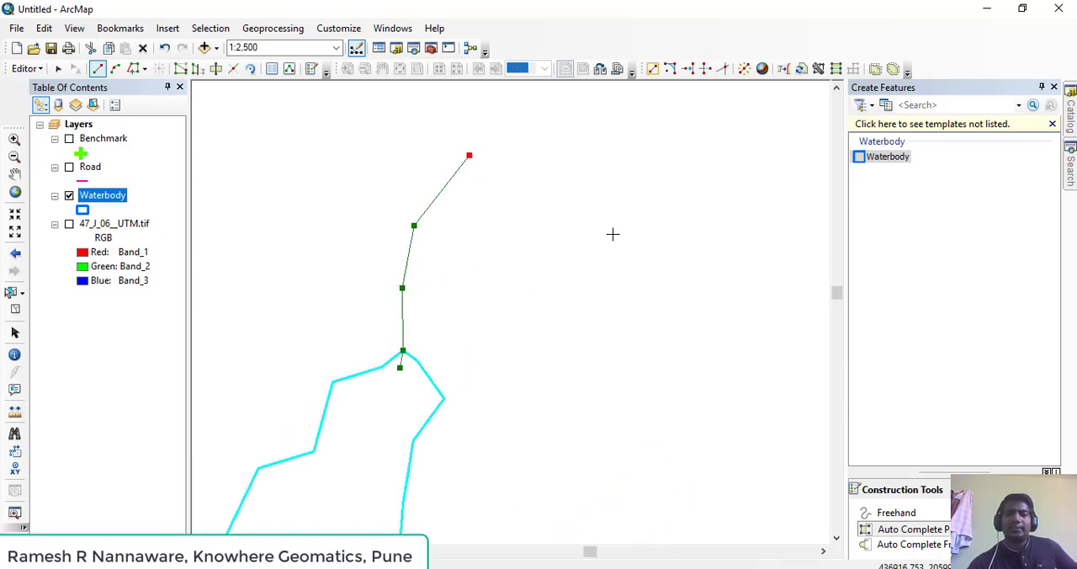
Continue the sketch eastward and then down in an irregular outline, ending just outside the waterbody's eastern arm
{"action": "scroll", "coordinate": [634, 227], "scroll_direction": "up", "scroll_amount": 2}
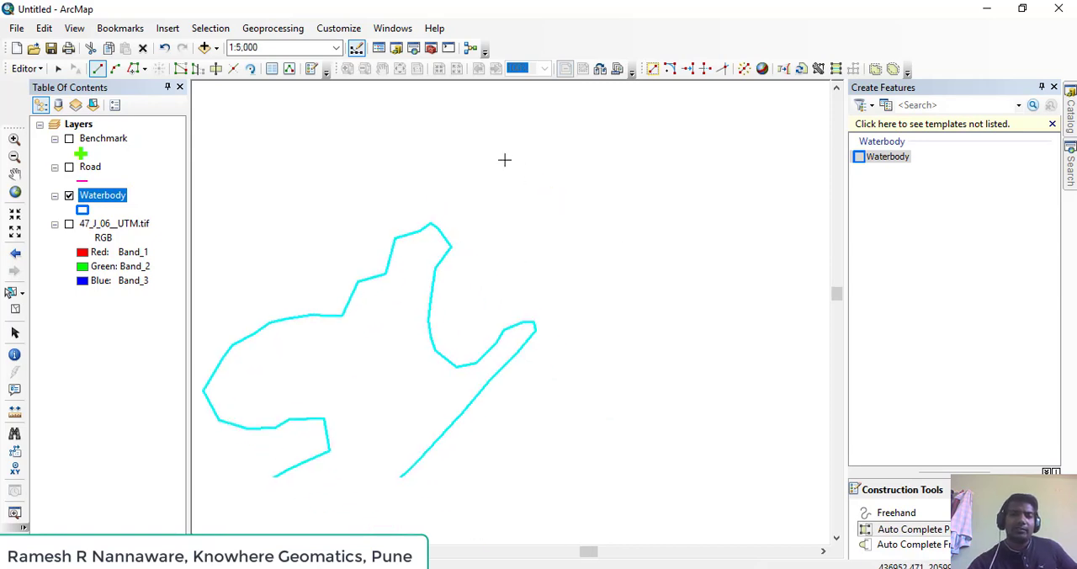
{"action": "left_click", "coordinate": [507, 123]}
{"action": "left_click", "coordinate": [584, 133]}
{"action": "left_click", "coordinate": [567, 166]}
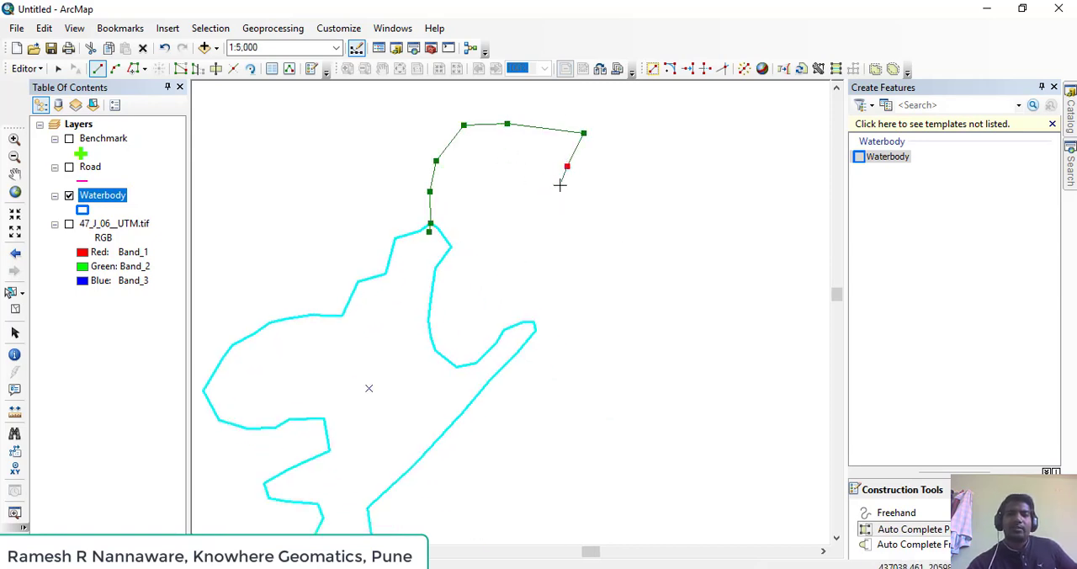
{"action": "left_click", "coordinate": [560, 185]}
{"action": "left_click", "coordinate": [566, 201]}
{"action": "left_click", "coordinate": [599, 209]}
{"action": "left_click", "coordinate": [600, 233]}
{"action": "left_click", "coordinate": [571, 242]}
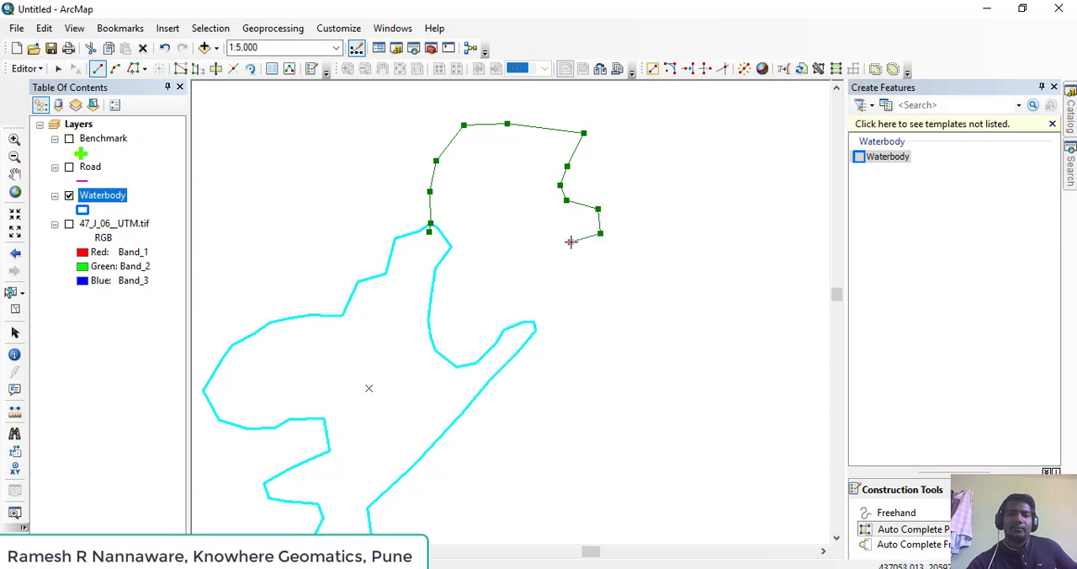
{"action": "left_click", "coordinate": [549, 278]}
{"action": "left_click", "coordinate": [587, 303]}
{"action": "left_click", "coordinate": [597, 351]}
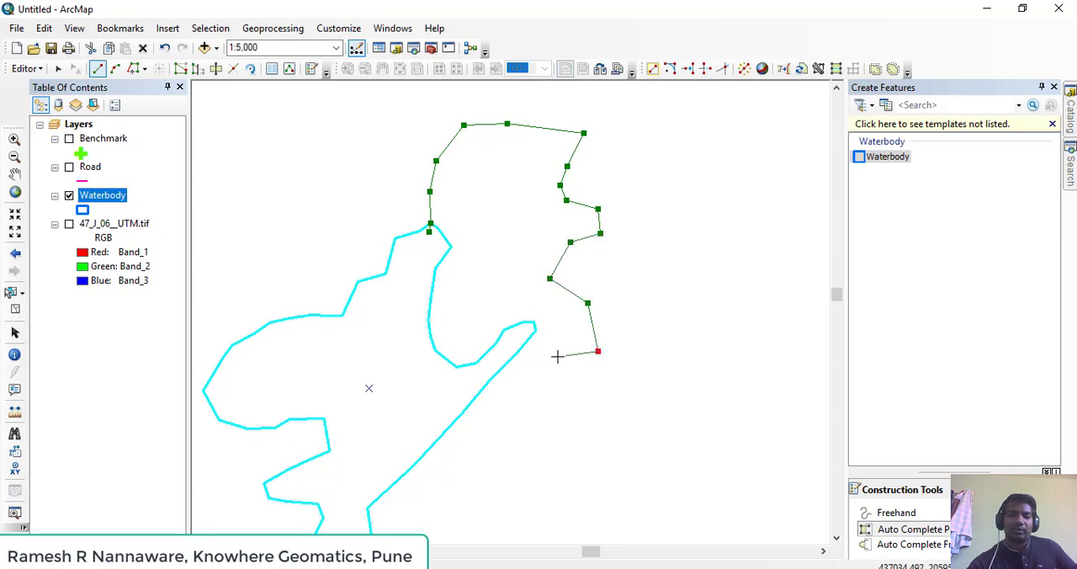
{"action": "left_click", "coordinate": [554, 358]}
{"action": "left_click", "coordinate": [539, 356]}
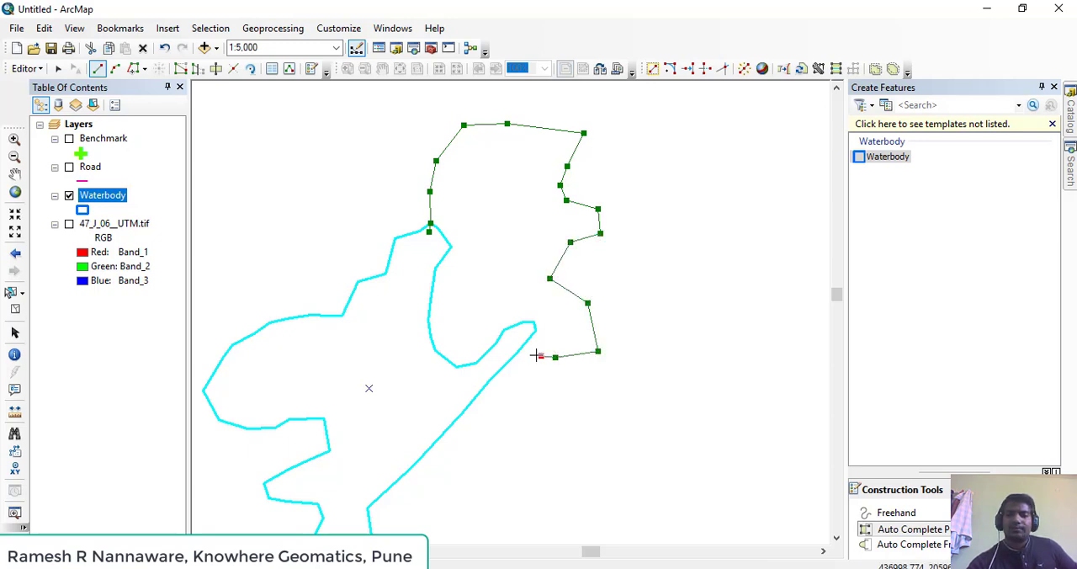
Cross the edge of the waterbody's eastern arm, end the line inside the polygon, and finish the auto-complete sketch
{"action": "scroll", "coordinate": [565, 297], "scroll_direction": "up", "scroll_amount": 2}
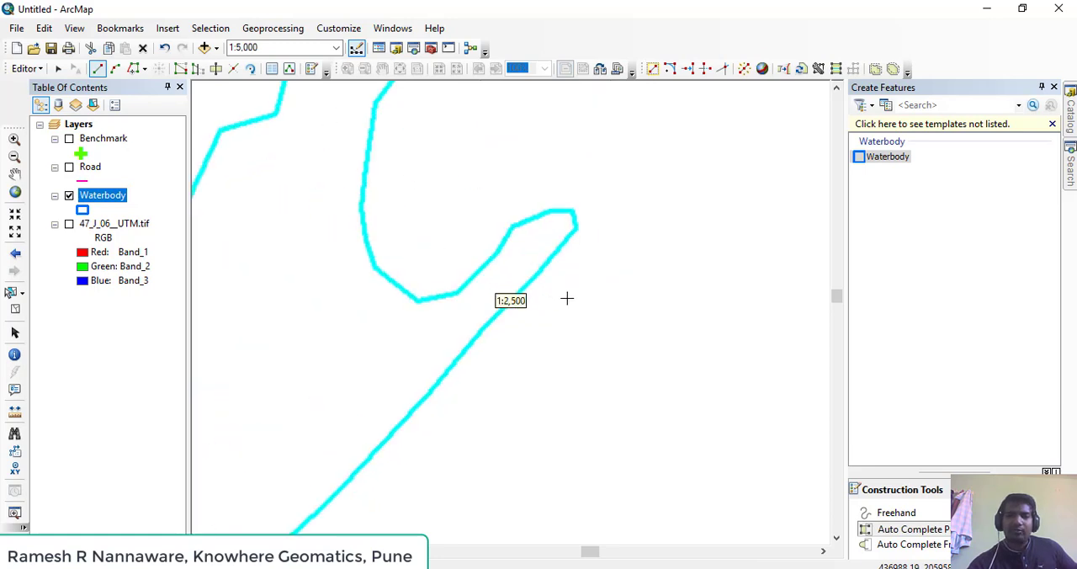
{"action": "left_click_drag", "start_coordinate": [572, 271], "coordinate": [539, 339]}
{"action": "left_click", "coordinate": [536, 334]}
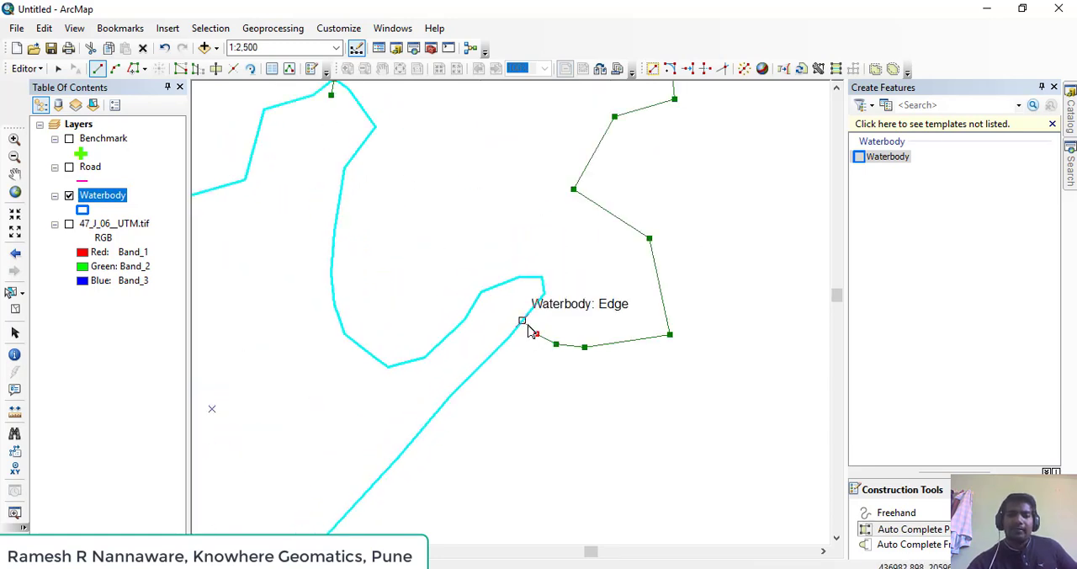
{"action": "left_click", "coordinate": [523, 322]}
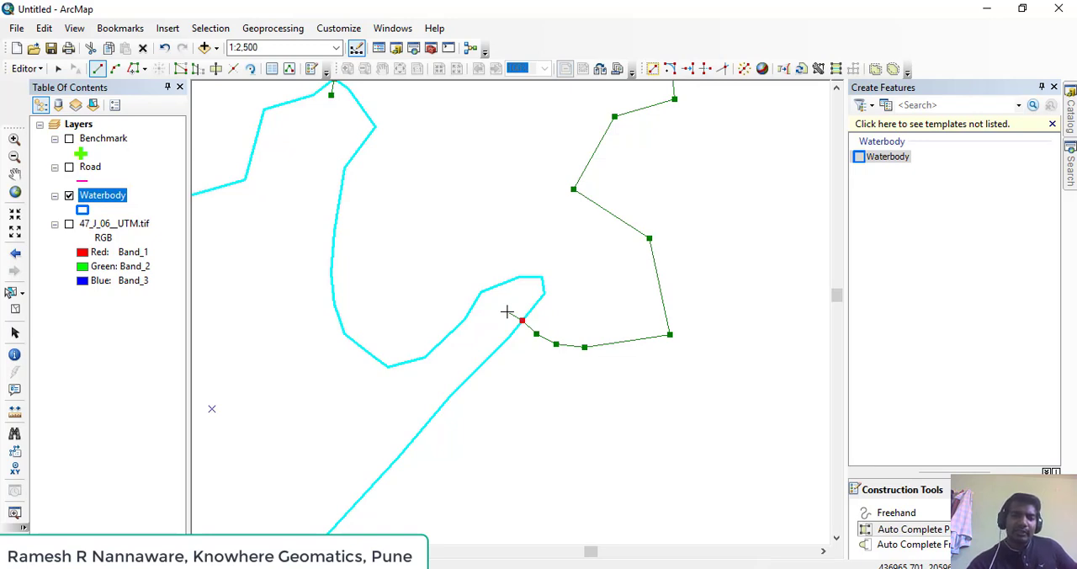
{"action": "left_click", "coordinate": [507, 312]}
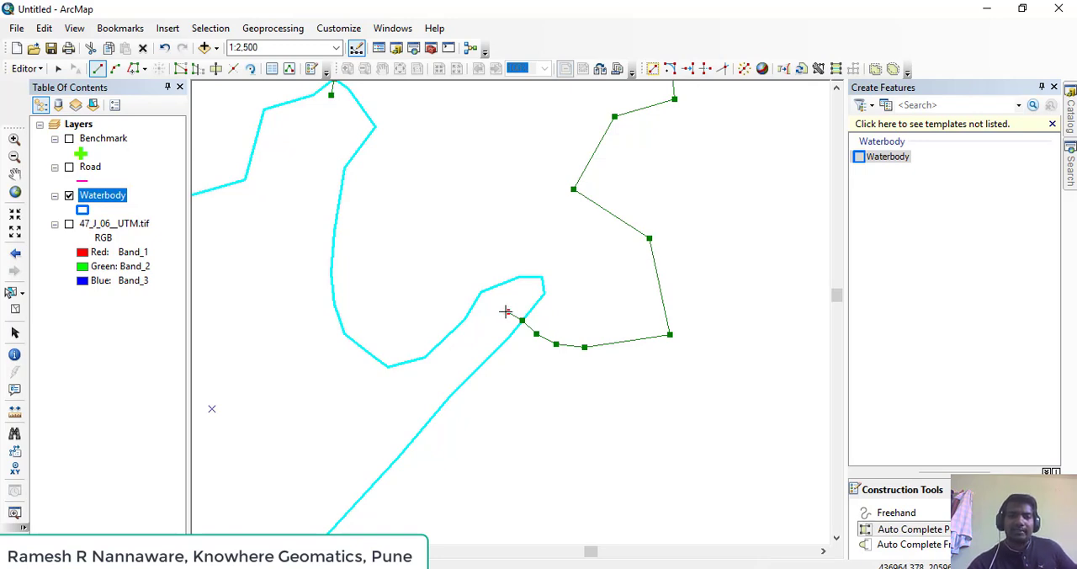
{"action": "double_click", "coordinate": [505, 312]}
Check the new adjoining polygon by selecting it and the original waterbody in turn with the Edit tool
{"action": "scroll", "coordinate": [512, 314], "scroll_direction": "up", "scroll_amount": 4}
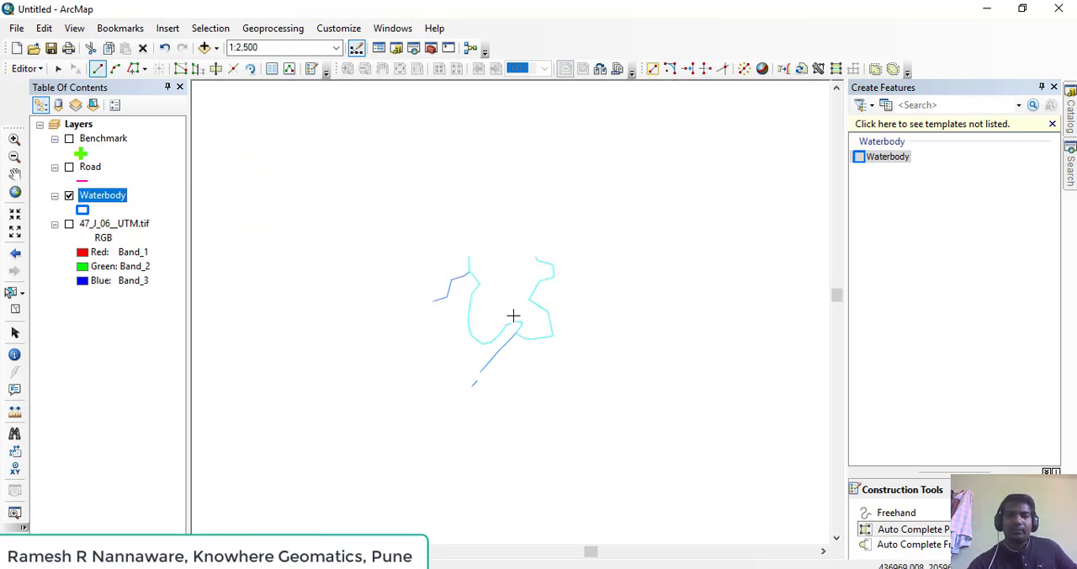
{"action": "scroll", "coordinate": [513, 315], "scroll_direction": "up", "scroll_amount": 1}
{"action": "left_click", "coordinate": [59, 69]}
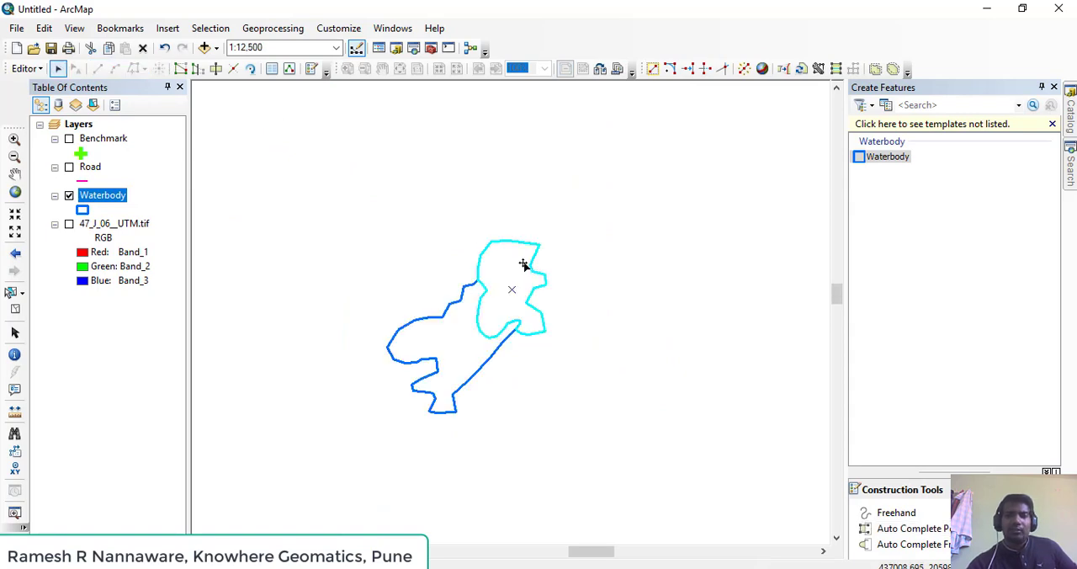
{"action": "left_click", "coordinate": [450, 272]}
{"action": "left_click", "coordinate": [461, 340]}
{"action": "left_click", "coordinate": [495, 308]}
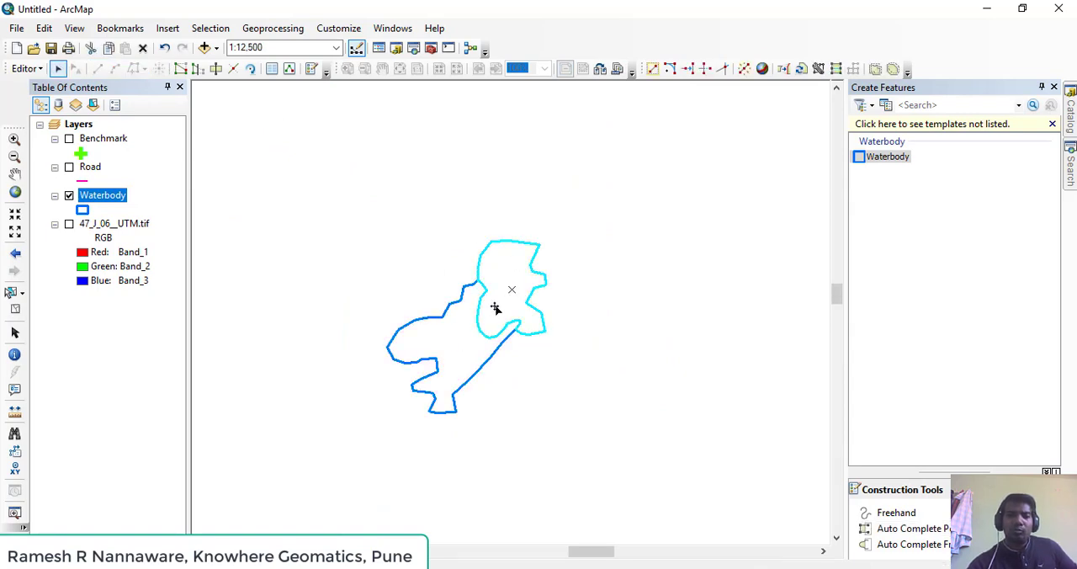
{"action": "left_click", "coordinate": [451, 333]}
{"action": "left_click", "coordinate": [490, 269]}
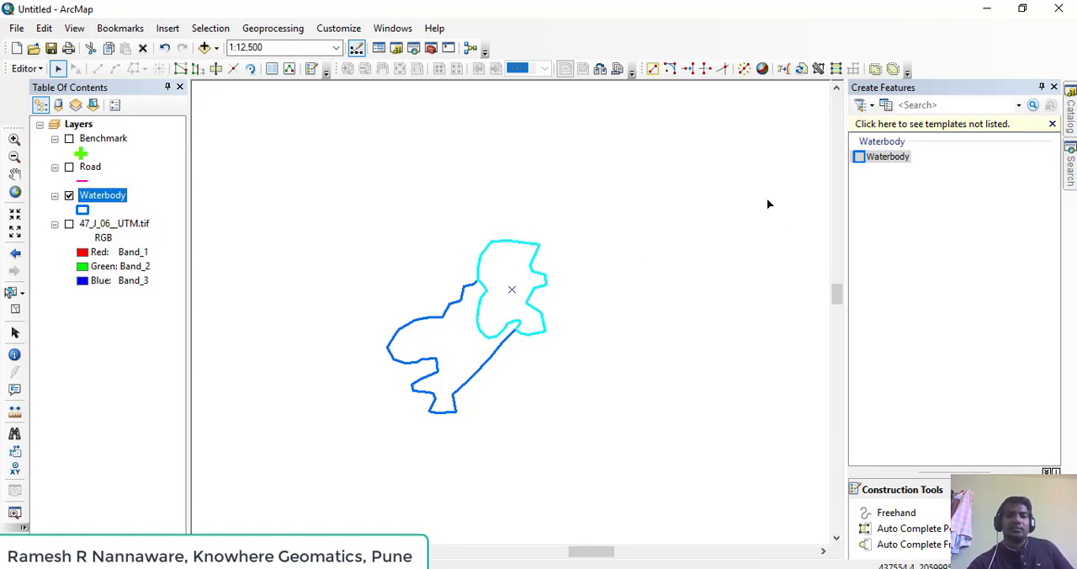
Save the Waterbody edits and select the Waterbody template in the Create Features window
{"action": "left_click", "coordinate": [37, 70]}
{"action": "left_click", "coordinate": [71, 123]}
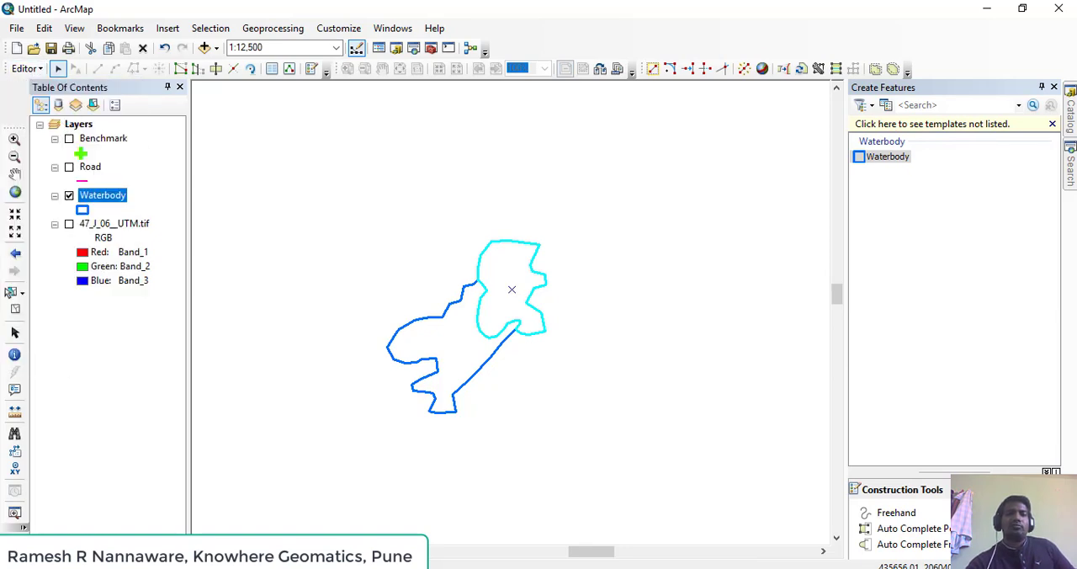
{"action": "left_click", "coordinate": [887, 157]}
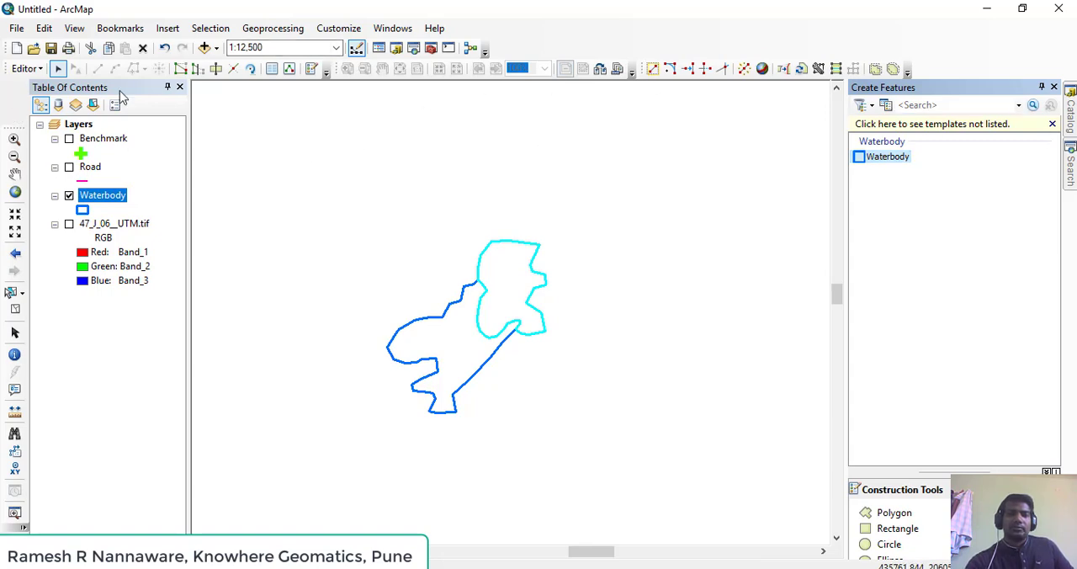
{"action": "key", "text": "alt+Tab"}
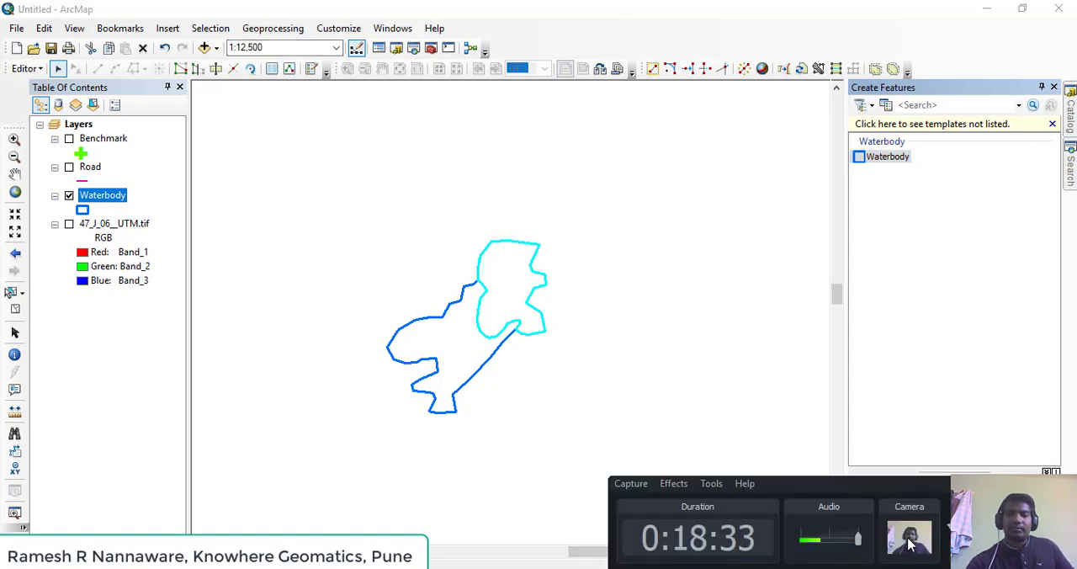